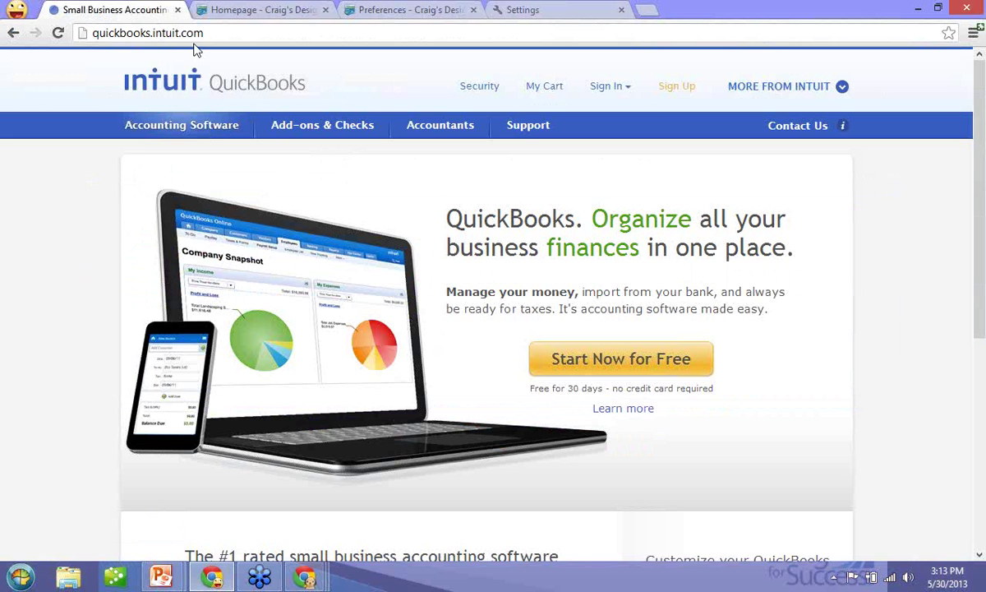
- Open the QuickBooks plan overview, go to the details for the Simple Start plan, and decline the live chat offer
{"action": "mouse_move", "coordinate": [180, 130]}
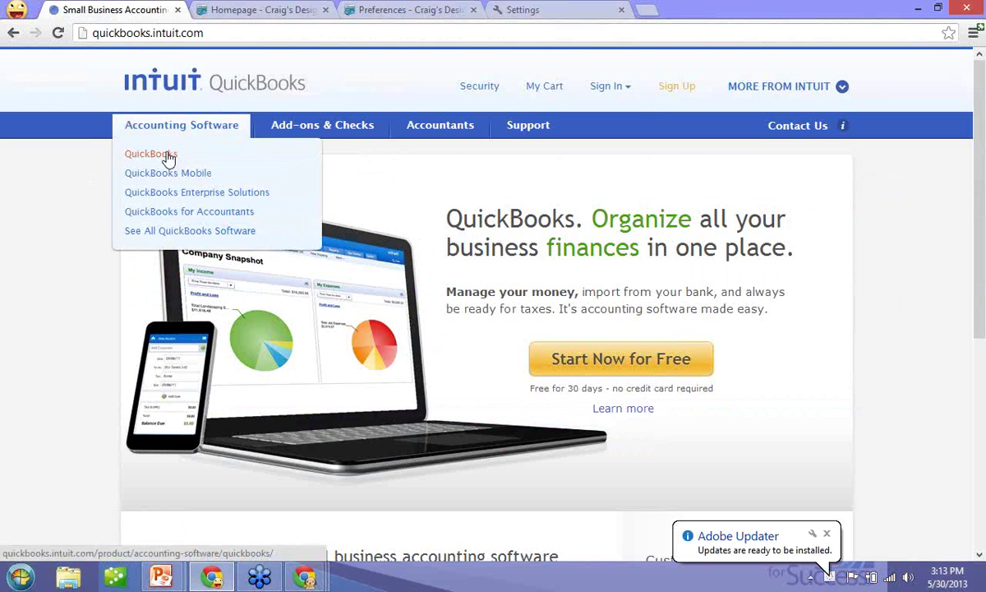
{"action": "left_click", "coordinate": [168, 156]}
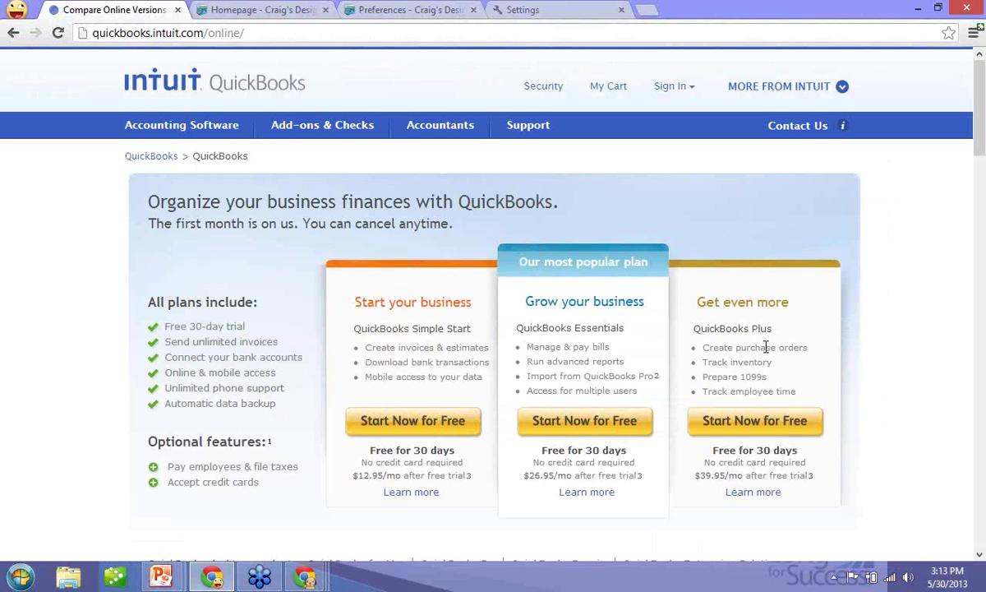
{"action": "scroll", "coordinate": [763, 345], "scroll_direction": "down", "scroll_amount": 1}
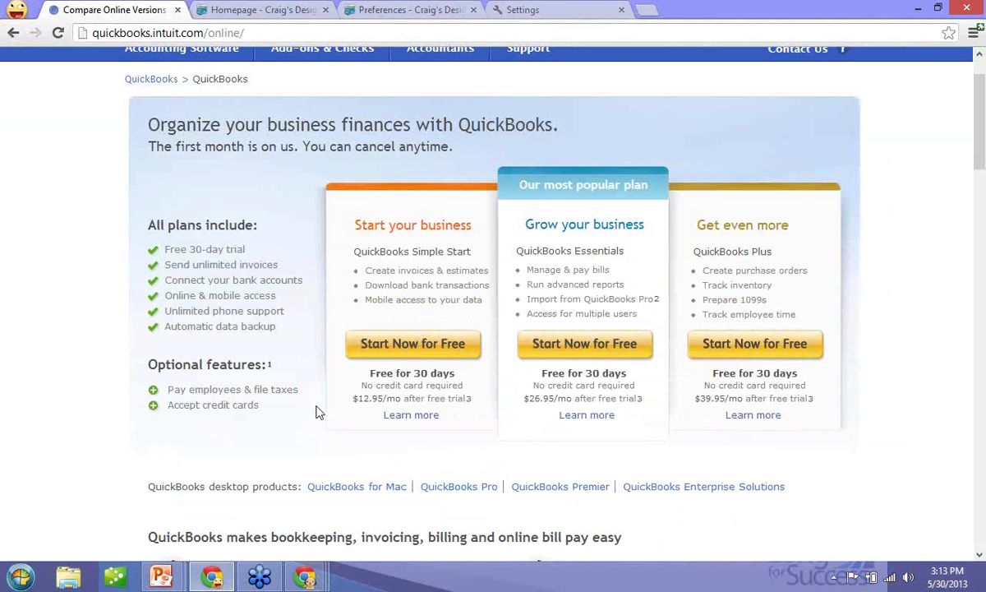
{"action": "left_click", "coordinate": [416, 420]}
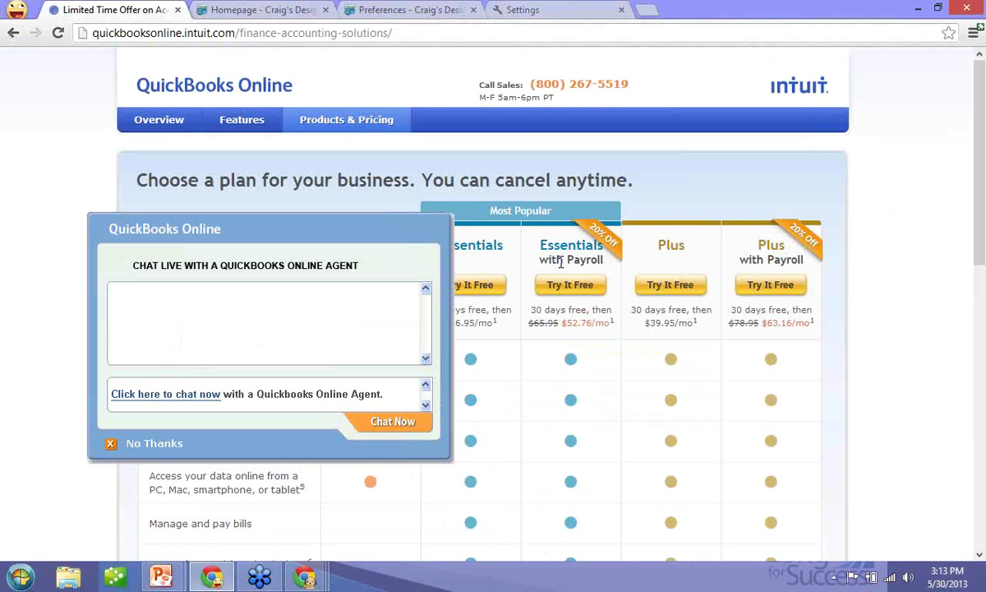
{"action": "left_click", "coordinate": [168, 442]}
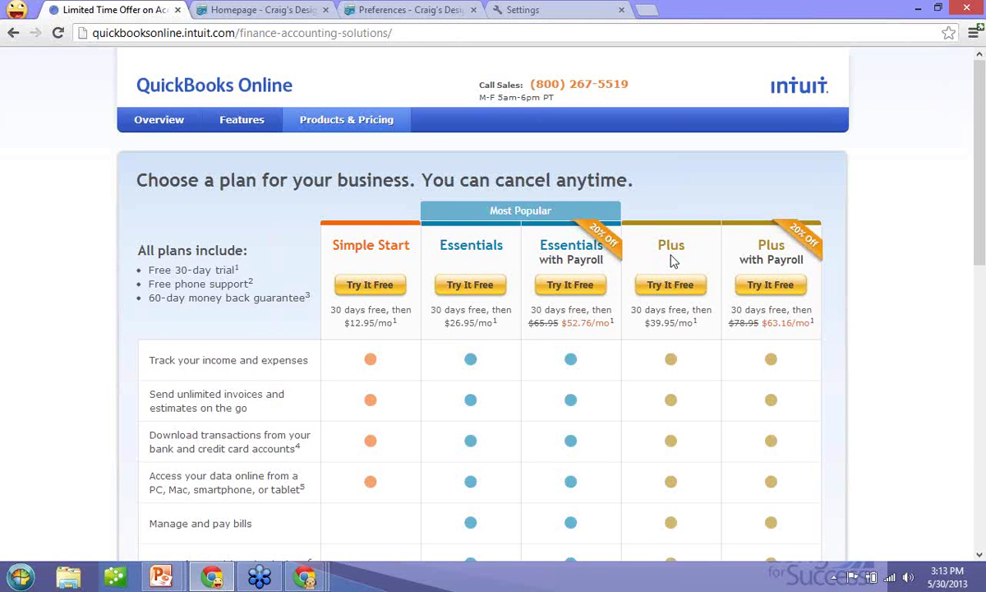
- Compare the features and prices of the Simple Start, Essentials and Plus plans in the comparison table, dismissing the chat offer
{"action": "scroll", "coordinate": [671, 260], "scroll_direction": "down", "scroll_amount": 1}
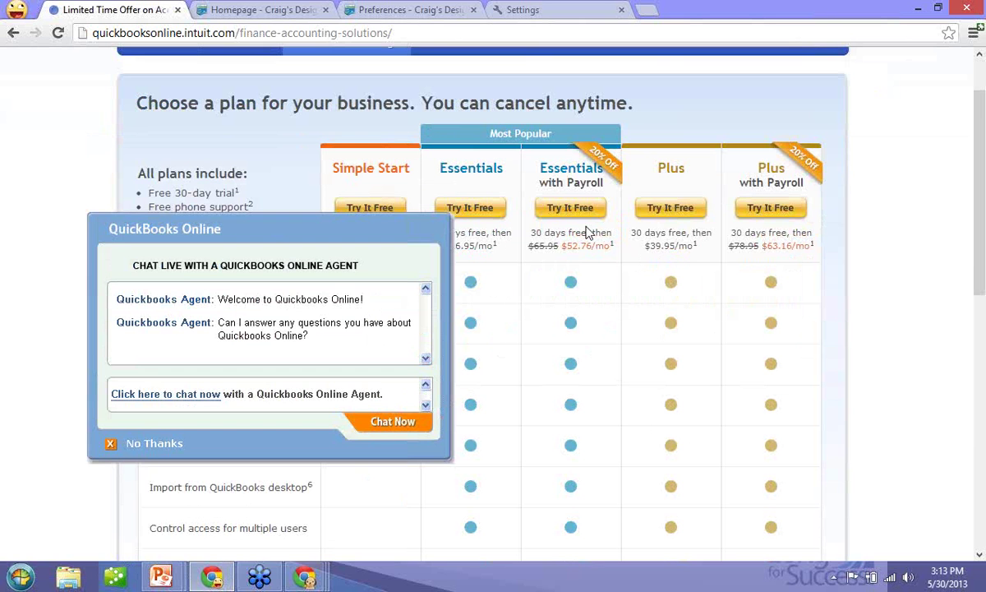
{"action": "left_click", "coordinate": [161, 441]}
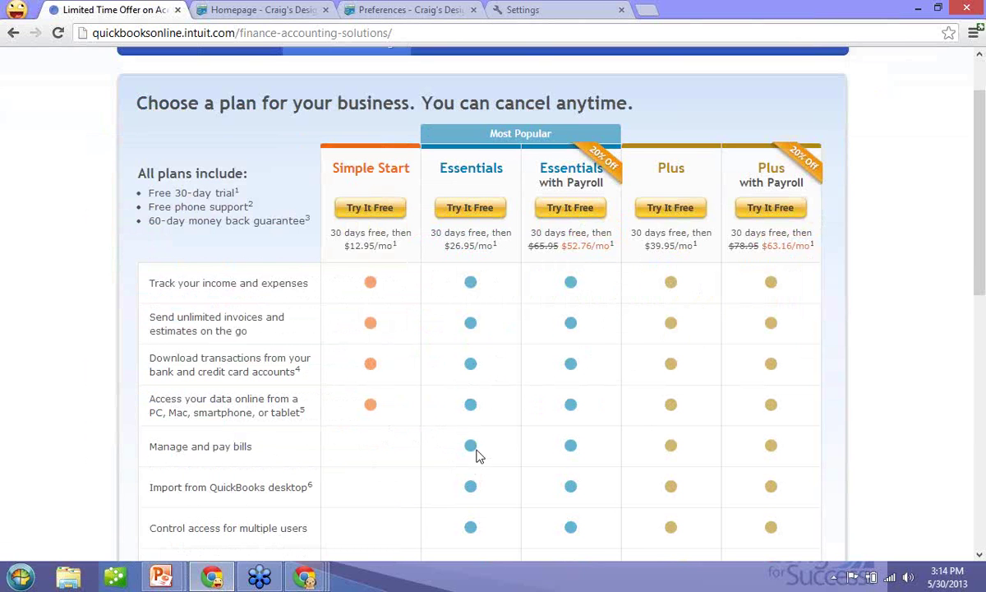
{"action": "scroll", "coordinate": [479, 456], "scroll_direction": "down", "scroll_amount": 1}
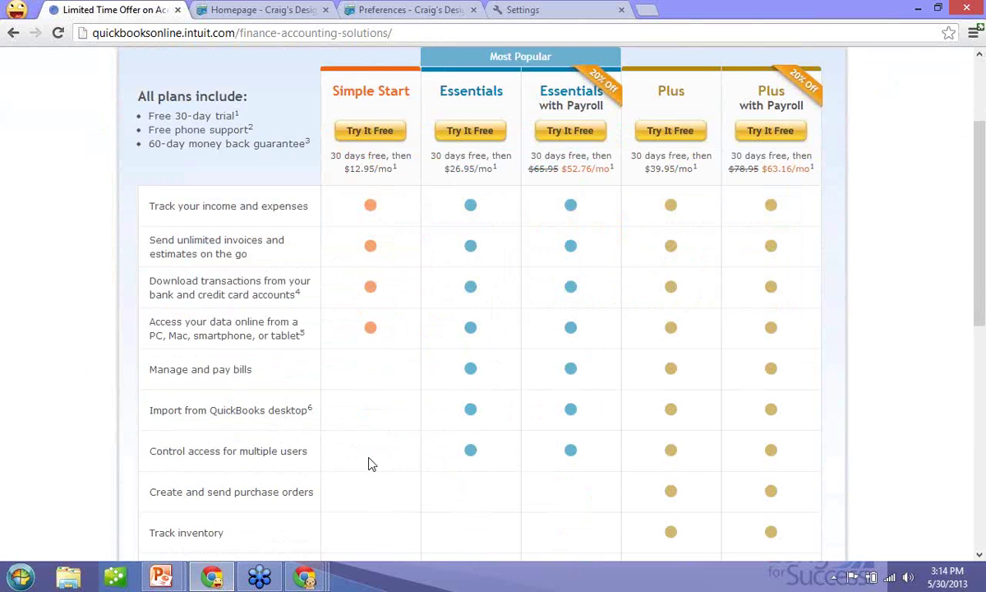
{"action": "scroll", "coordinate": [463, 458], "scroll_direction": "down", "scroll_amount": 1}
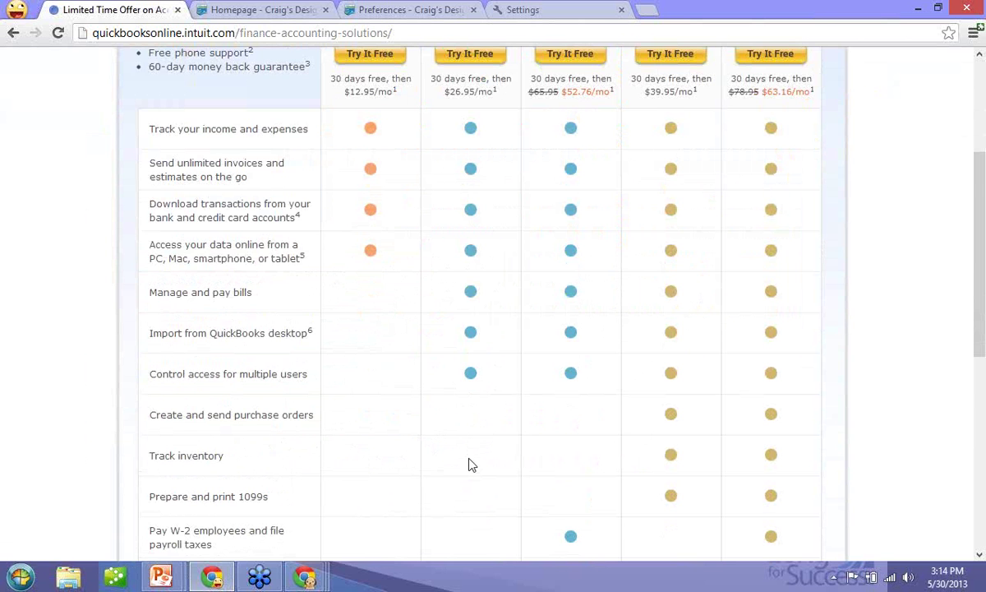
{"action": "scroll", "coordinate": [468, 464], "scroll_direction": "down", "scroll_amount": 1}
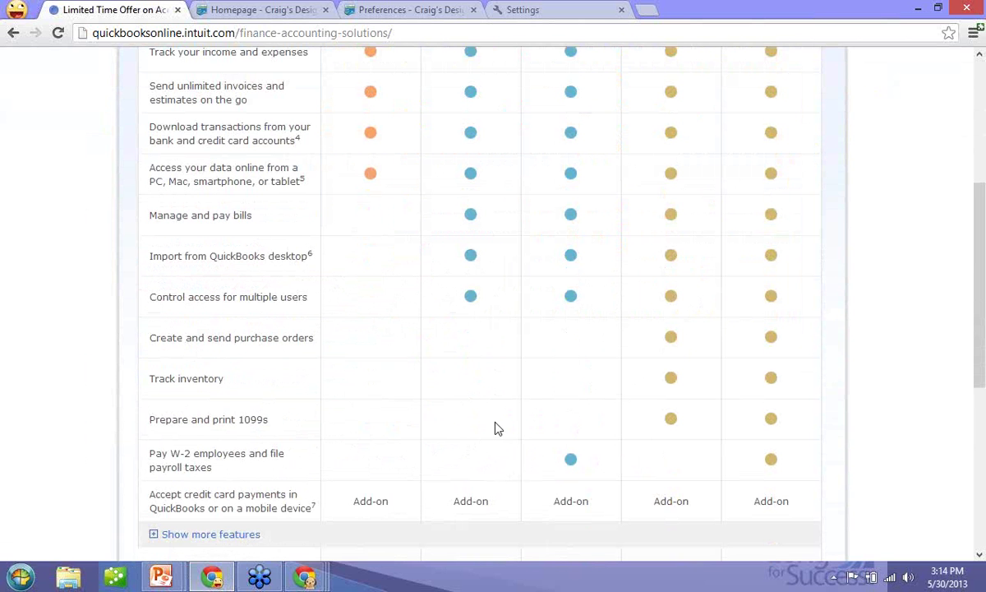
{"action": "scroll", "coordinate": [497, 427], "scroll_direction": "down", "scroll_amount": 1}
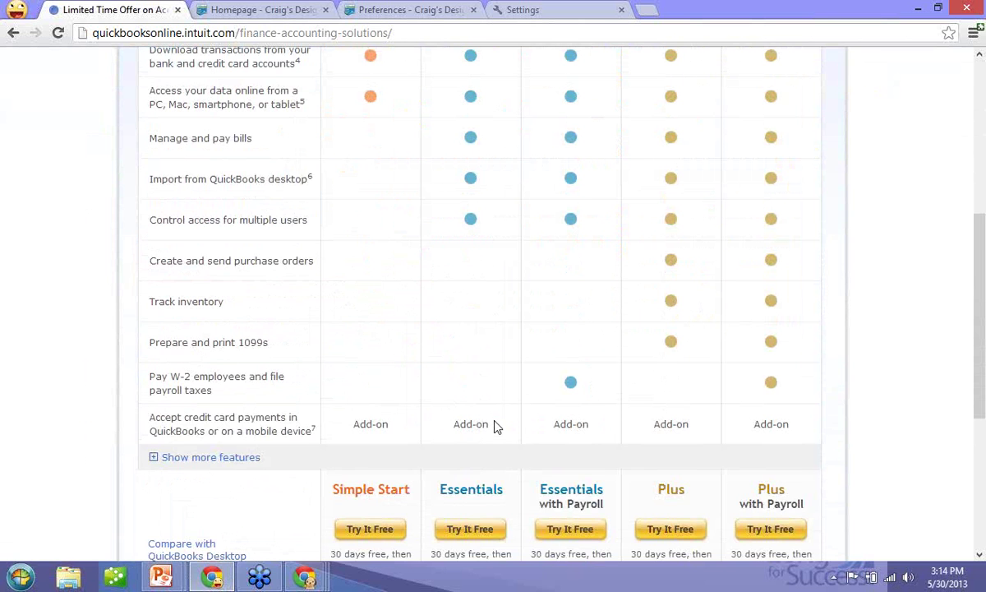
{"action": "scroll", "coordinate": [495, 427], "scroll_direction": "up", "scroll_amount": 1}
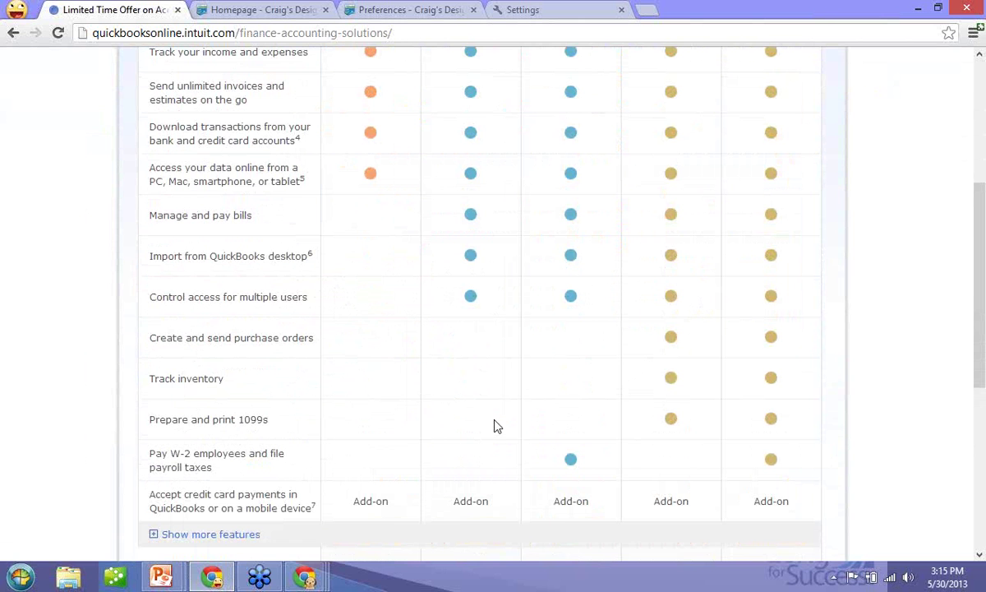
{"action": "scroll", "coordinate": [495, 426], "scroll_direction": "up", "scroll_amount": 4}
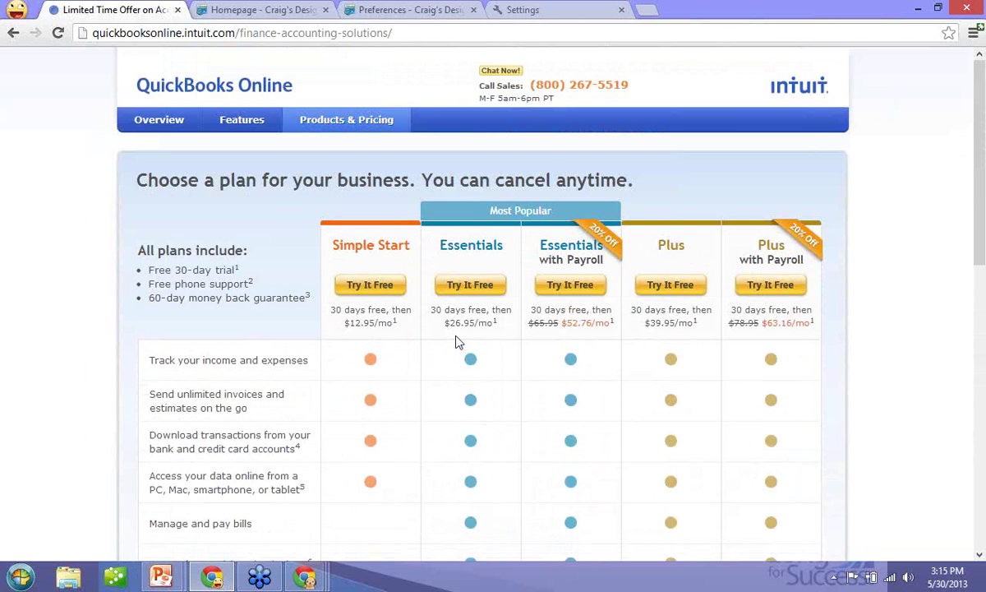
- Review the chart of accounts in the sample company and open the register of the Checking account
{"action": "left_click", "coordinate": [257, 12]}
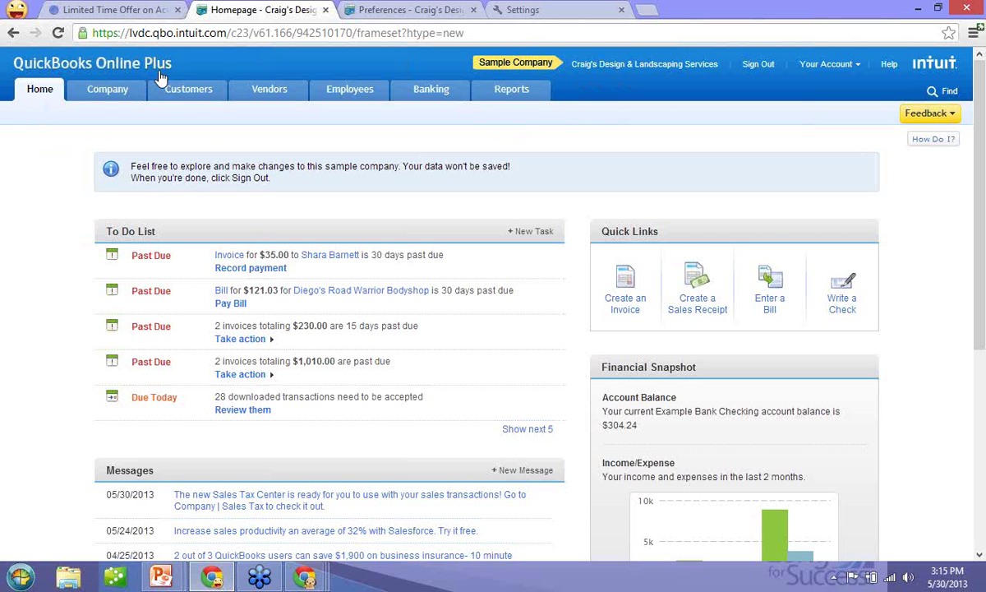
{"action": "left_click", "coordinate": [107, 93]}
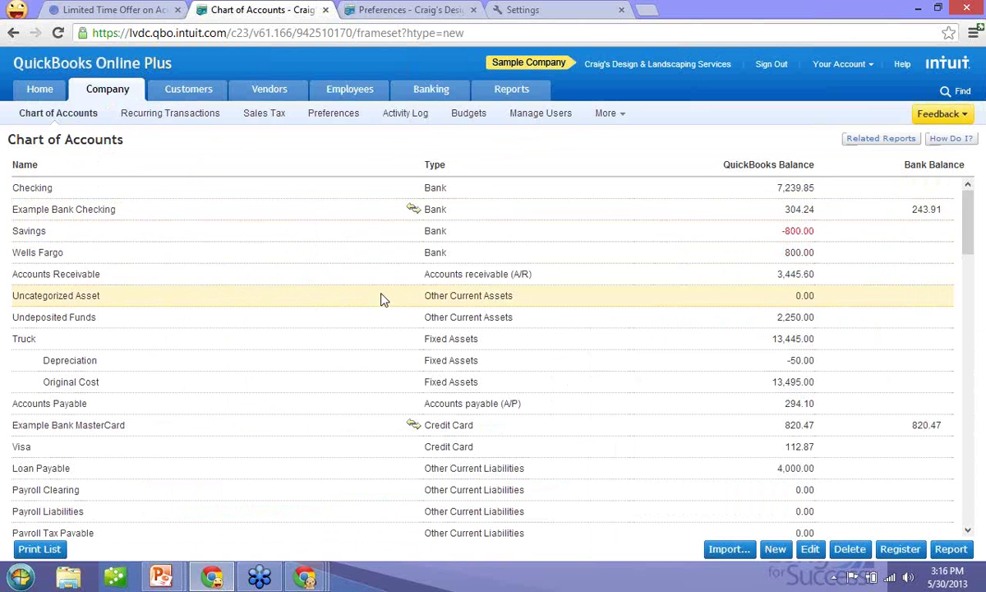
{"action": "scroll", "coordinate": [381, 301], "scroll_direction": "down", "scroll_amount": 5}
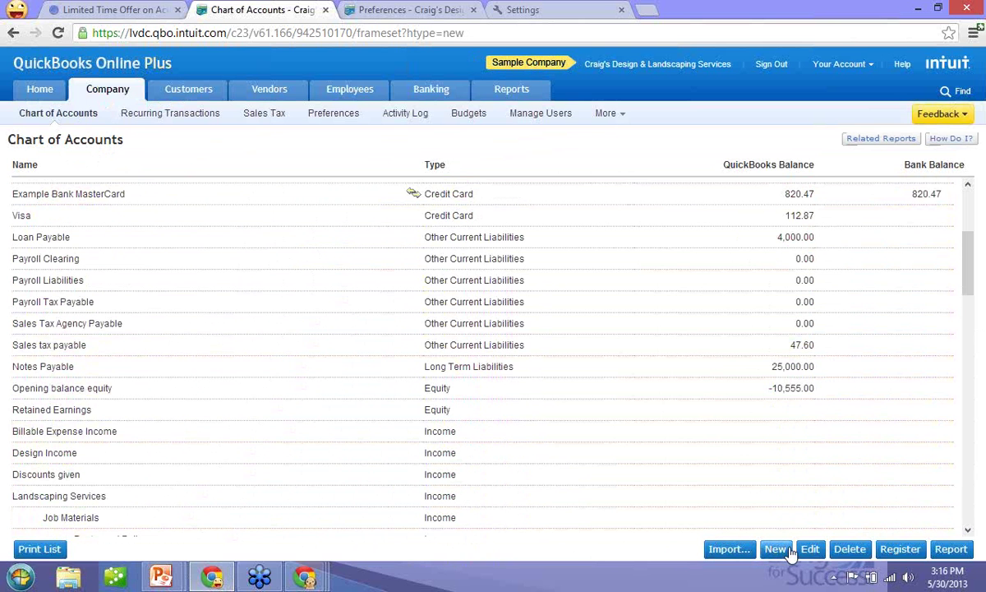
{"action": "scroll", "coordinate": [586, 396], "scroll_direction": "up", "scroll_amount": 3}
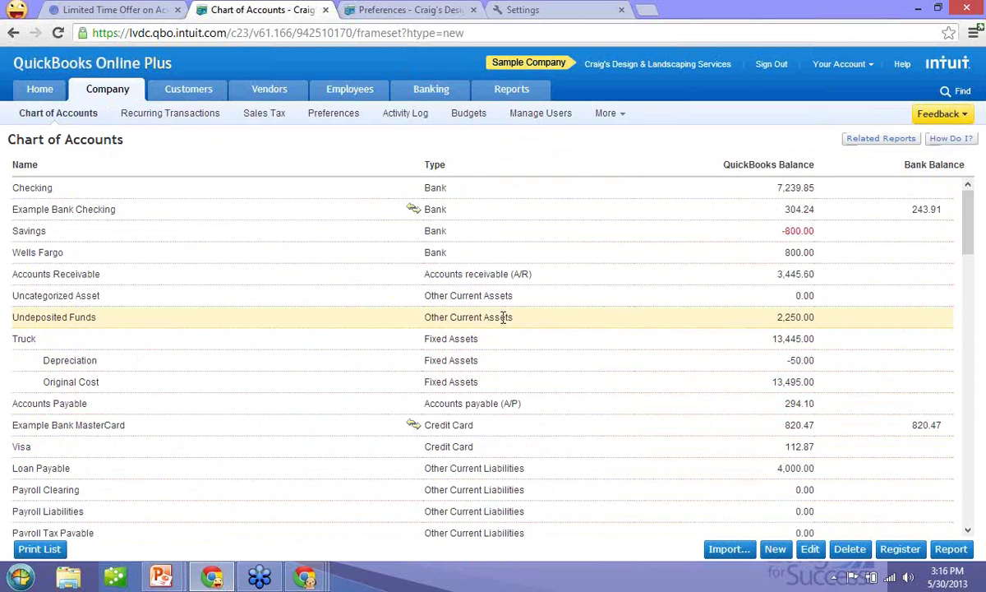
{"action": "double_click", "coordinate": [428, 187]}
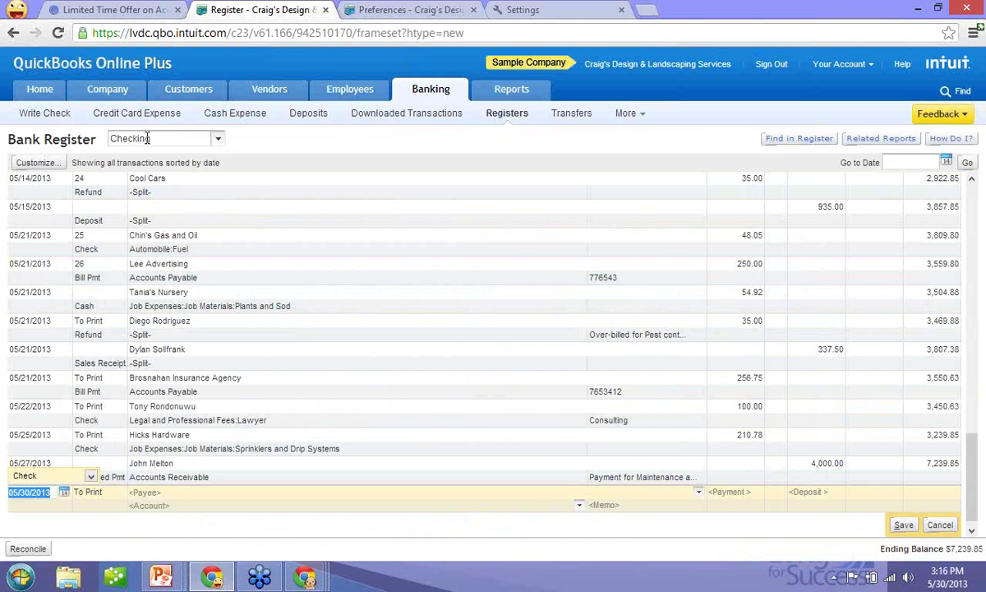
- Open the company preferences and examine the Categories and Products and Services settings
{"action": "mouse_move", "coordinate": [125, 96]}
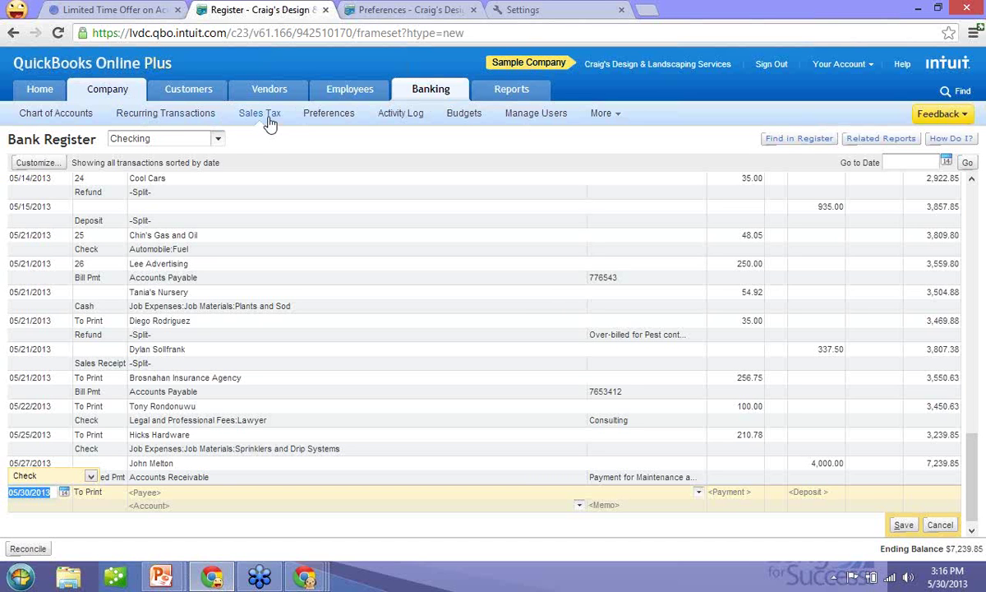
{"action": "left_click", "coordinate": [329, 115]}
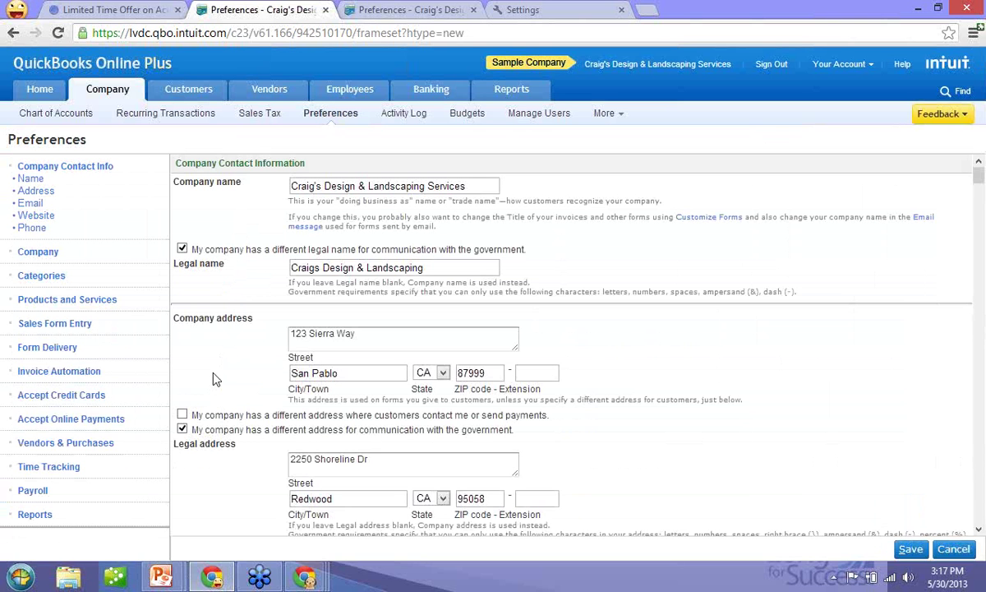
{"action": "left_click", "coordinate": [39, 276]}
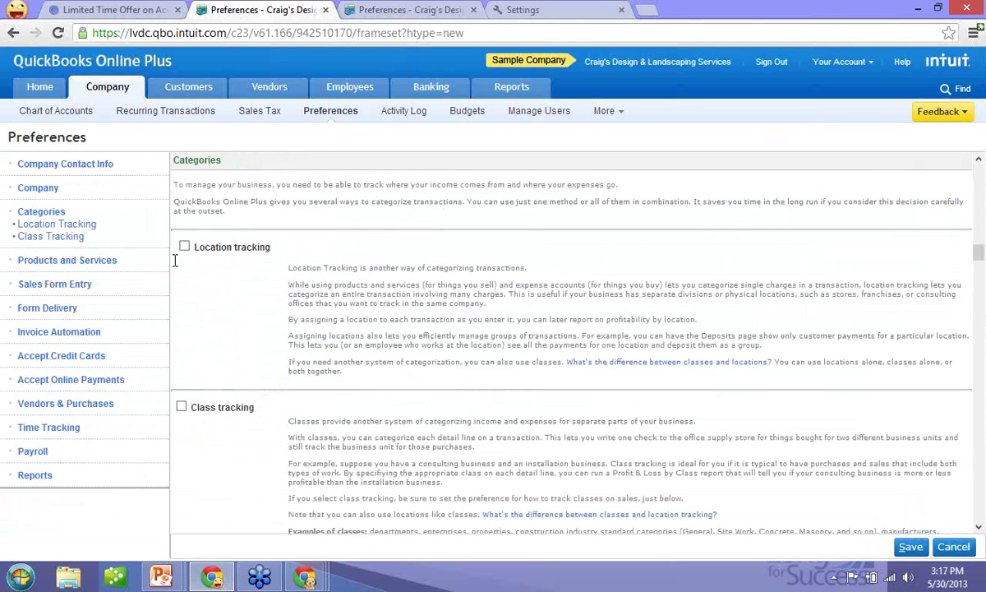
{"action": "left_click", "coordinate": [90, 260]}
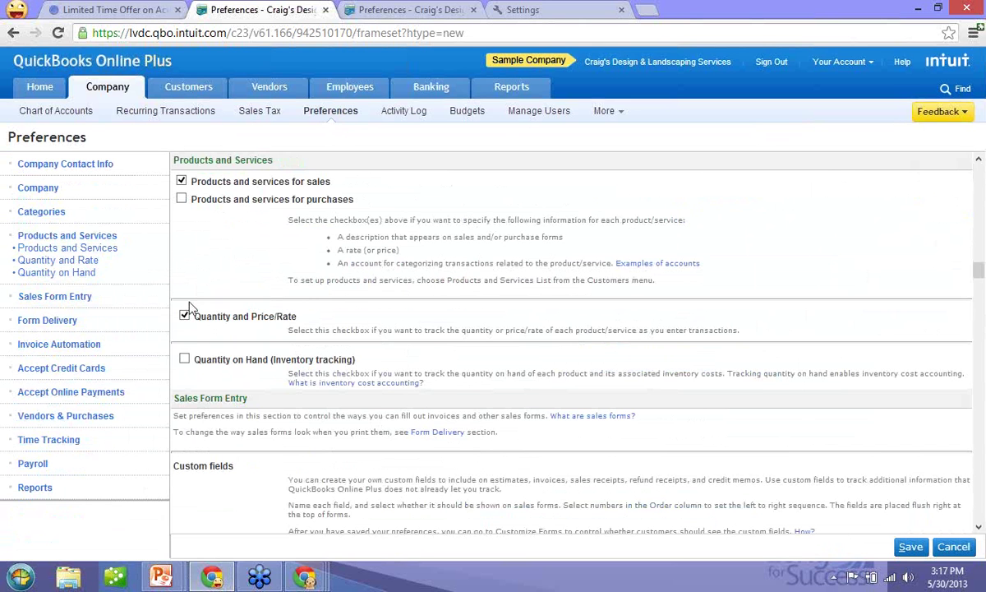
- Examine the preferences for Sales Form Entry, including Delayed Charges, and those for Form Delivery and Time Tracking
{"action": "left_click", "coordinate": [37, 299]}
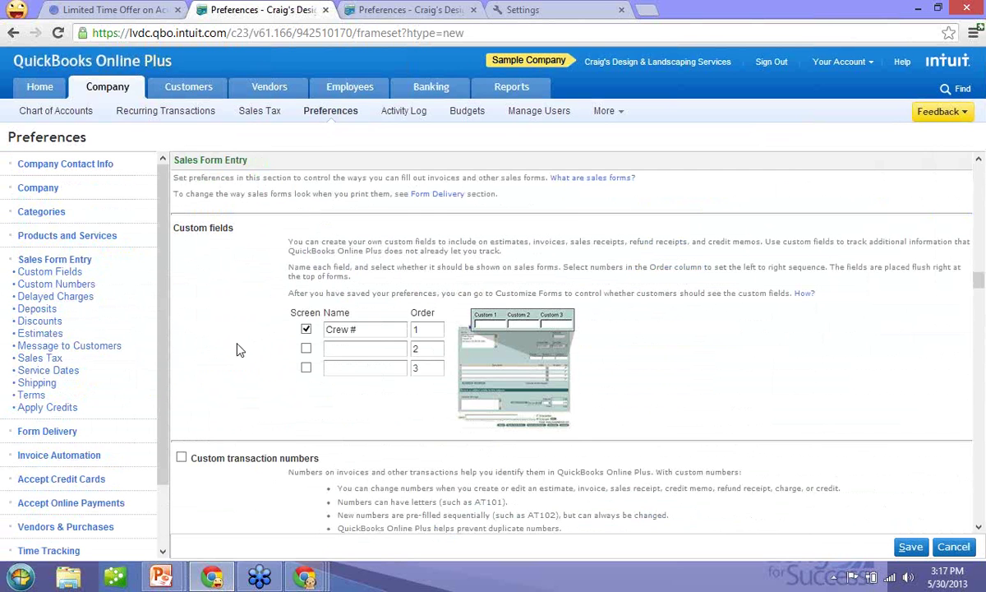
{"action": "left_click", "coordinate": [34, 299]}
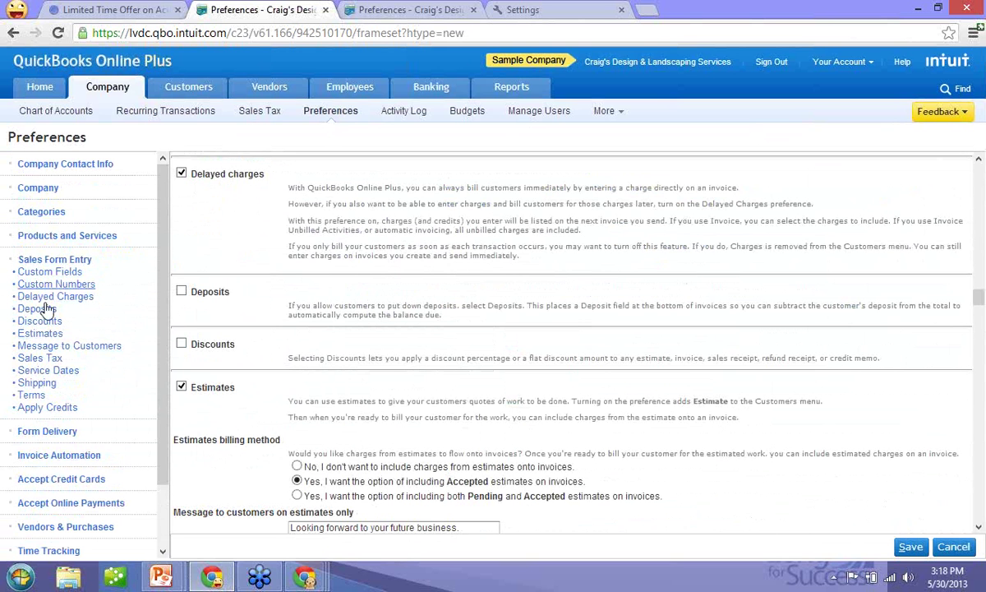
{"action": "left_click", "coordinate": [49, 432]}
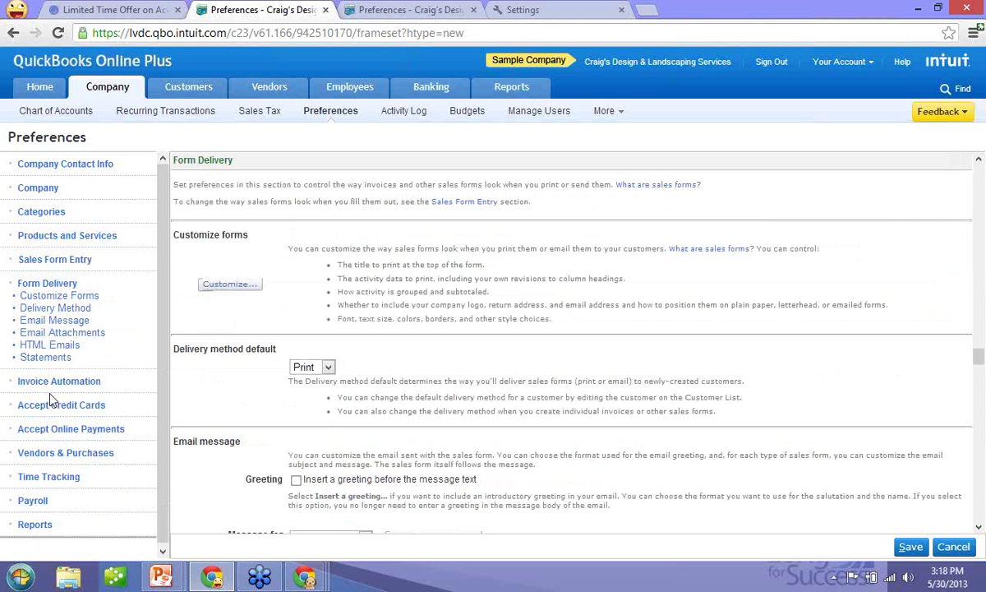
{"action": "left_click", "coordinate": [49, 476]}
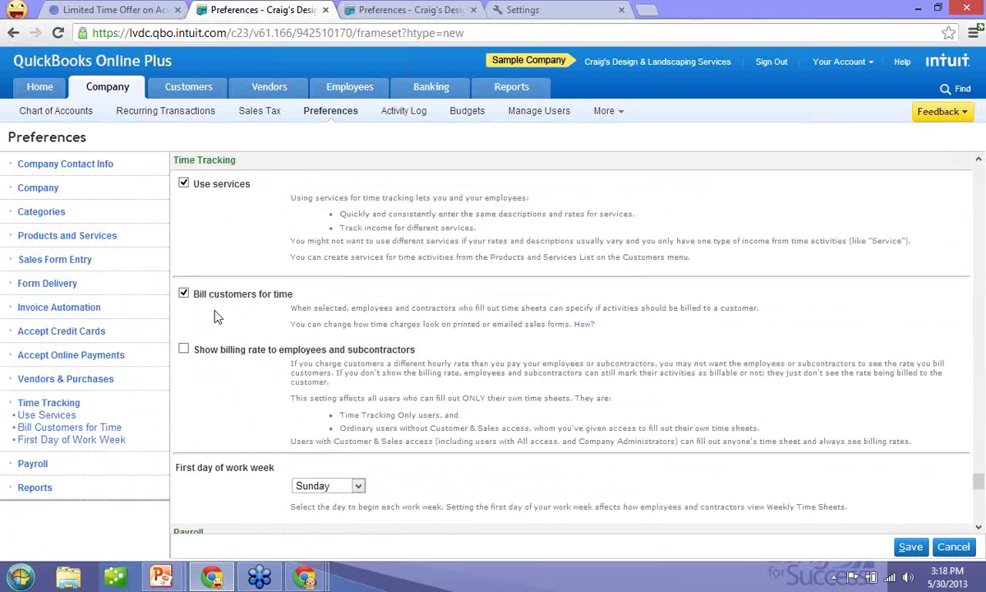
- Open the Customer Center and show the full details of the customer Bill's Windsurf Shop
{"action": "left_click", "coordinate": [178, 90]}
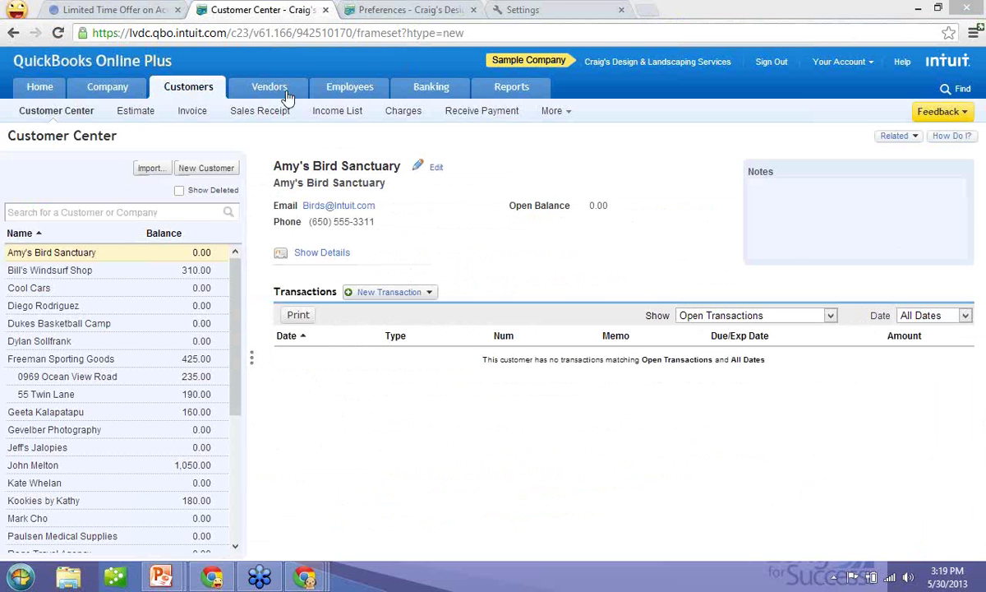
{"action": "mouse_move", "coordinate": [278, 92]}
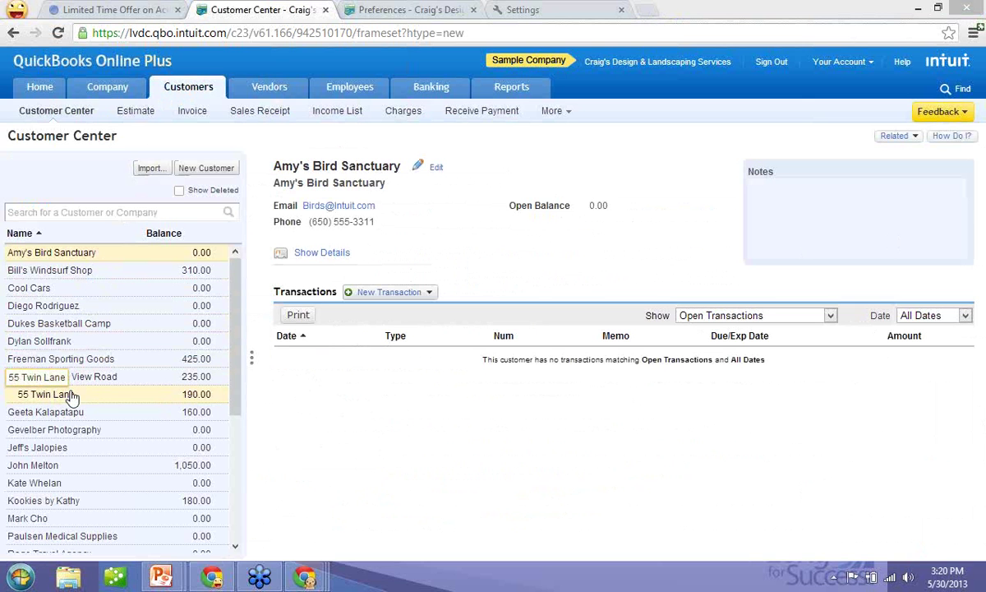
{"action": "left_click", "coordinate": [67, 276]}
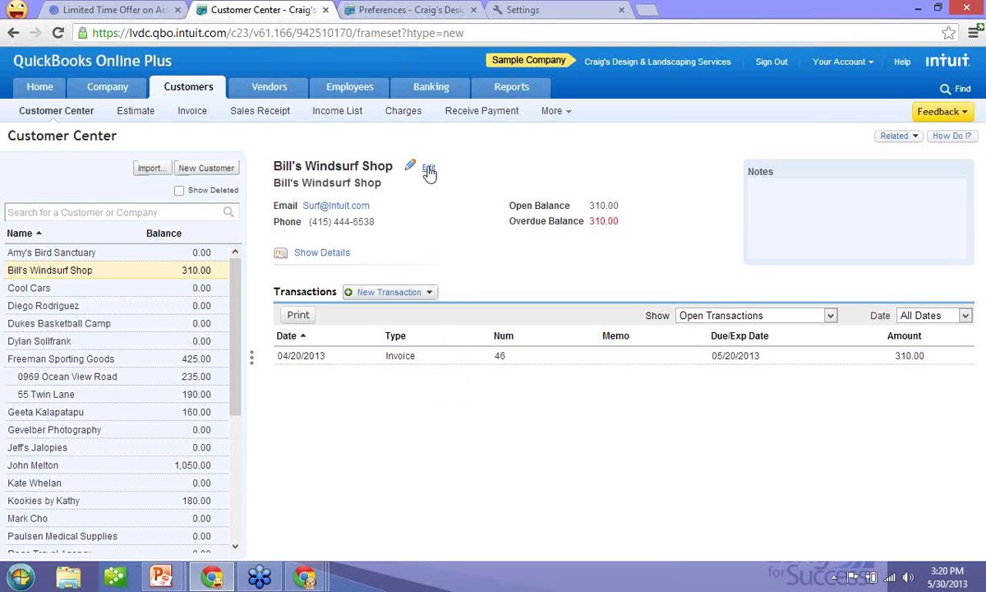
{"action": "left_click", "coordinate": [309, 251]}
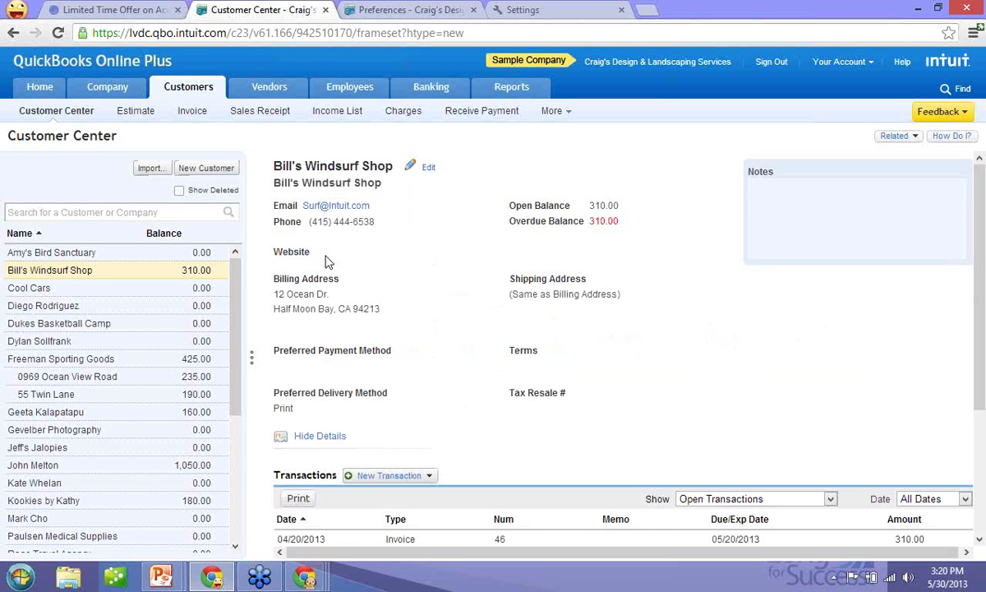
- Open the Bill's Windsurf Shop record for editing and examine its Notes, Tax Info, and Payment & Billing fields, including Terms
{"action": "left_click", "coordinate": [429, 169]}
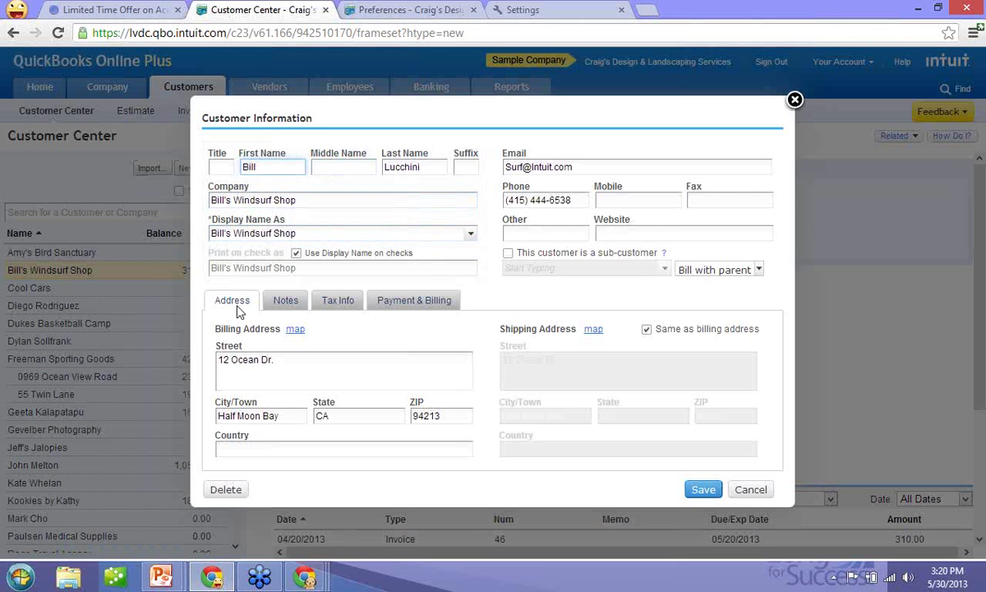
{"action": "left_click", "coordinate": [282, 302]}
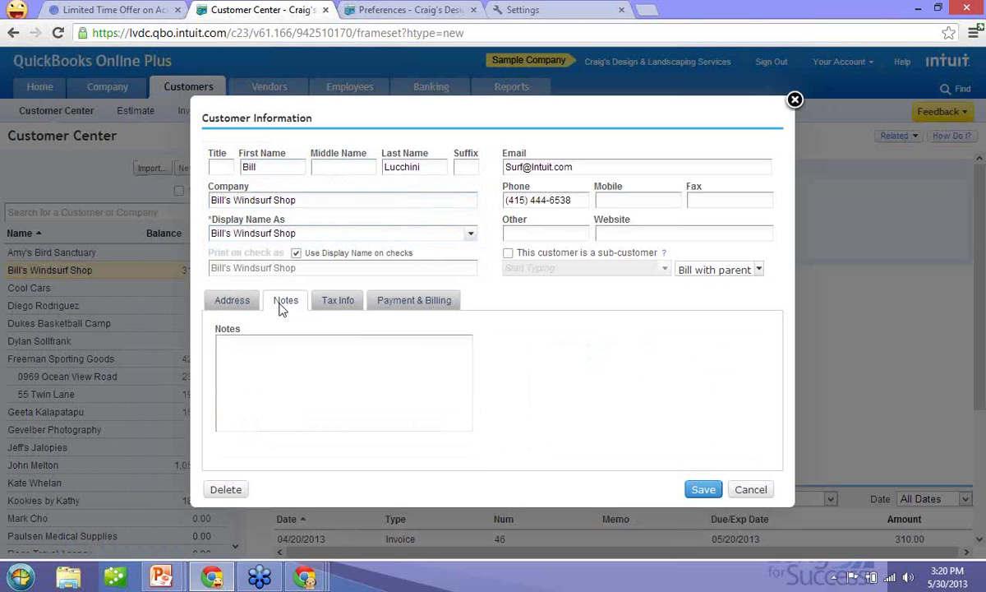
{"action": "left_click", "coordinate": [331, 307]}
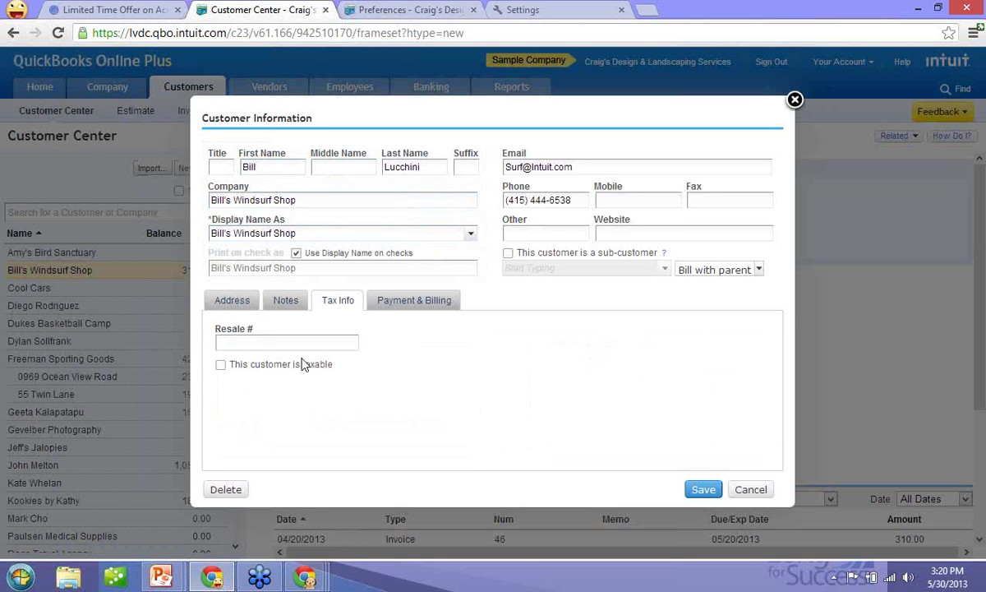
{"action": "left_click", "coordinate": [390, 309]}
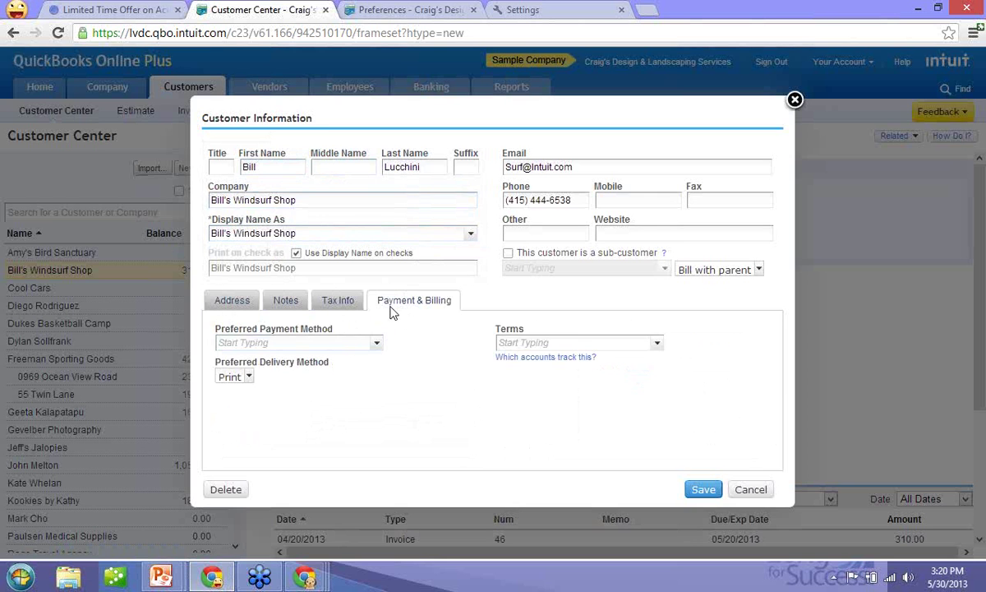
{"action": "left_click", "coordinate": [511, 343]}
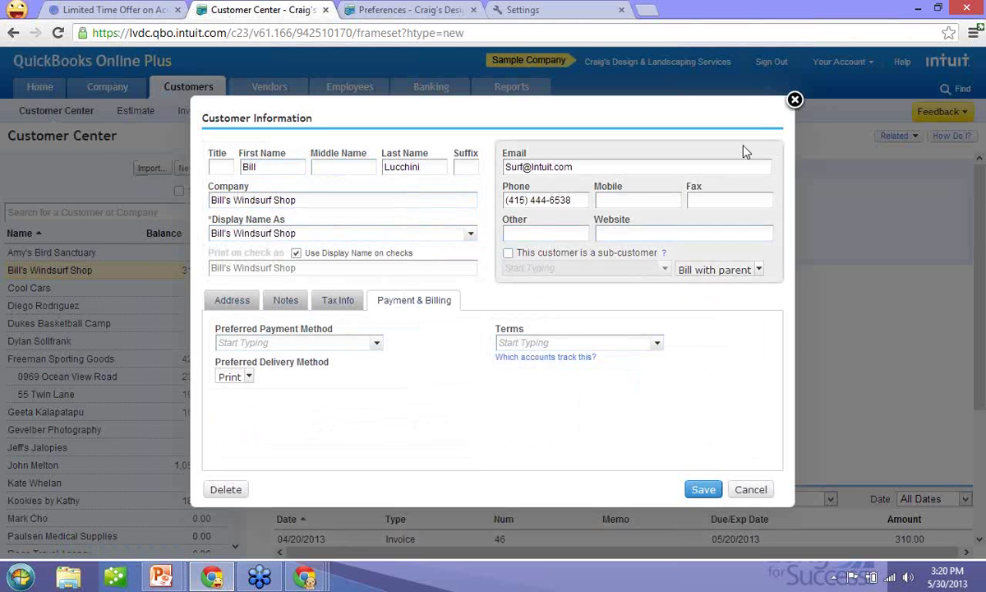
- Close the customer record, open the Bill's Windsurf Shop invoice dated 04/20/2013, and examine its charges, customer message, delivery information and attachments
{"action": "left_click", "coordinate": [795, 102]}
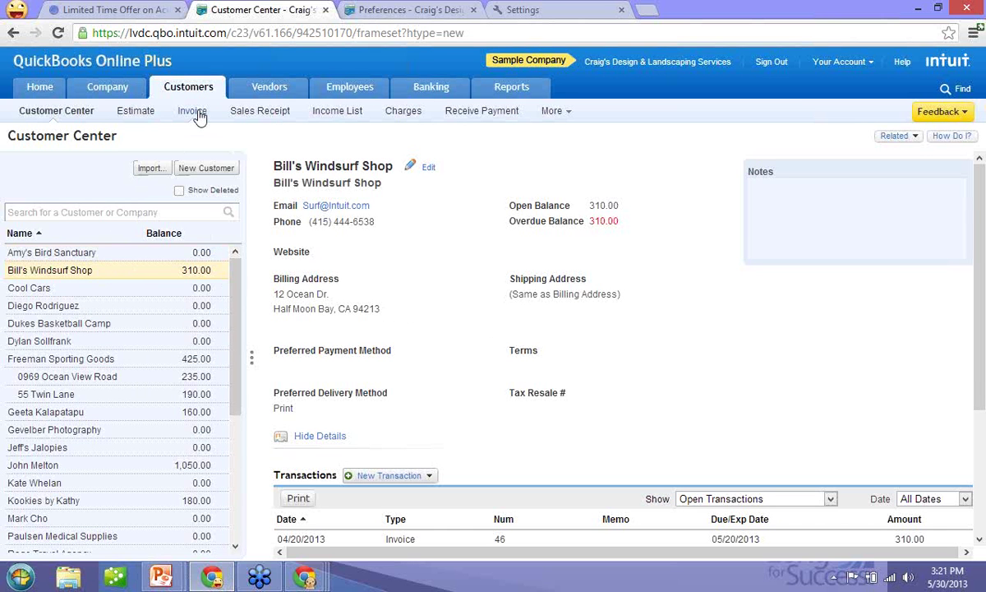
{"action": "scroll", "coordinate": [369, 411], "scroll_direction": "down", "scroll_amount": 3}
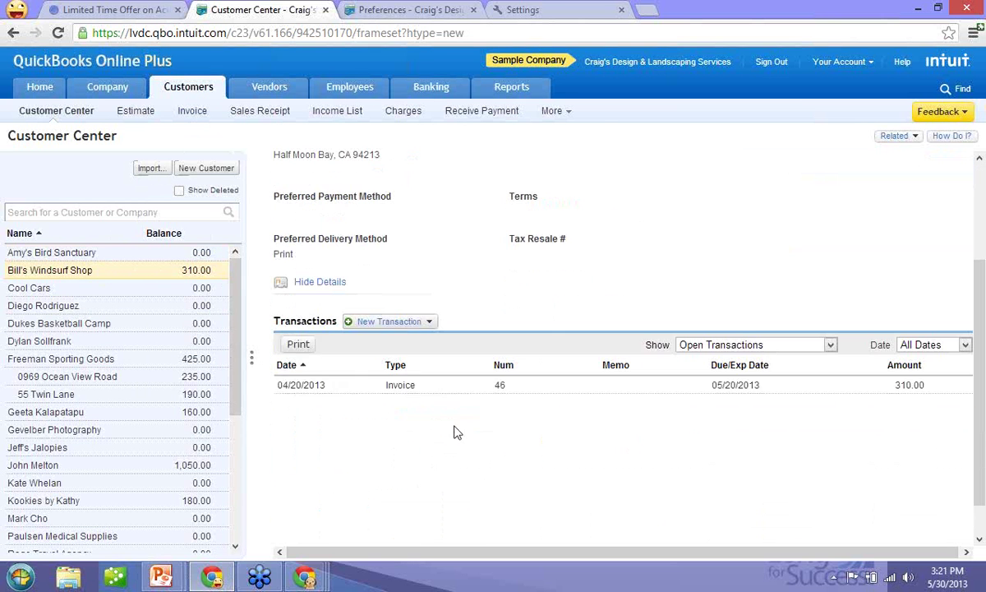
{"action": "left_click", "coordinate": [435, 396]}
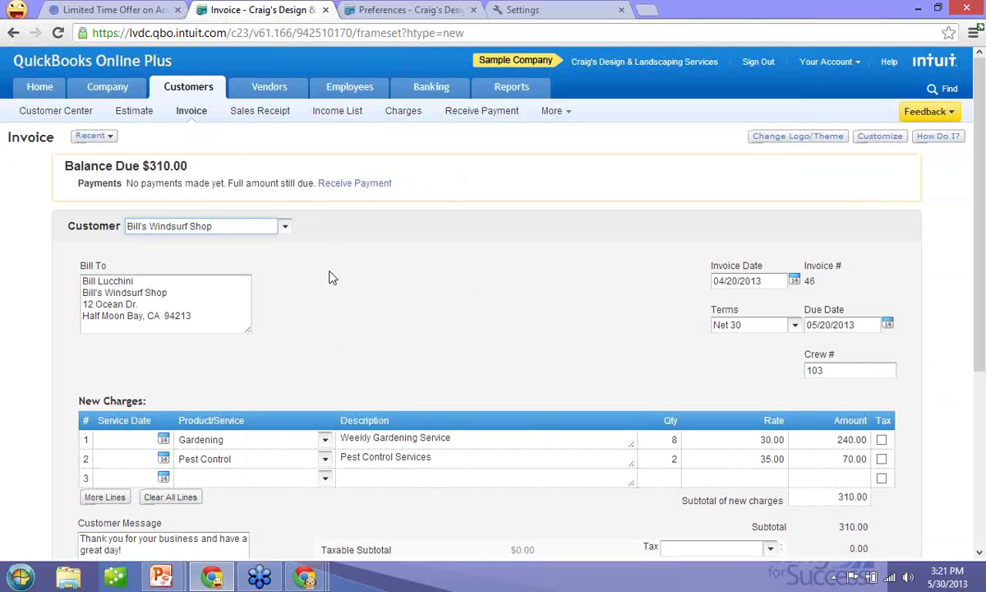
{"action": "scroll", "coordinate": [236, 346], "scroll_direction": "down", "scroll_amount": 2}
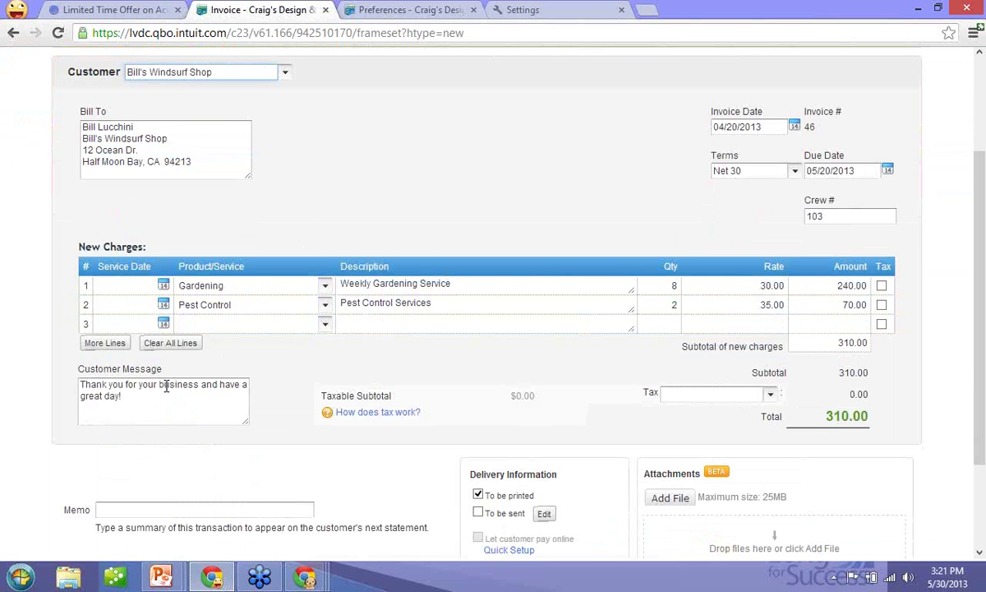
{"action": "scroll", "coordinate": [216, 415], "scroll_direction": "down", "scroll_amount": 1}
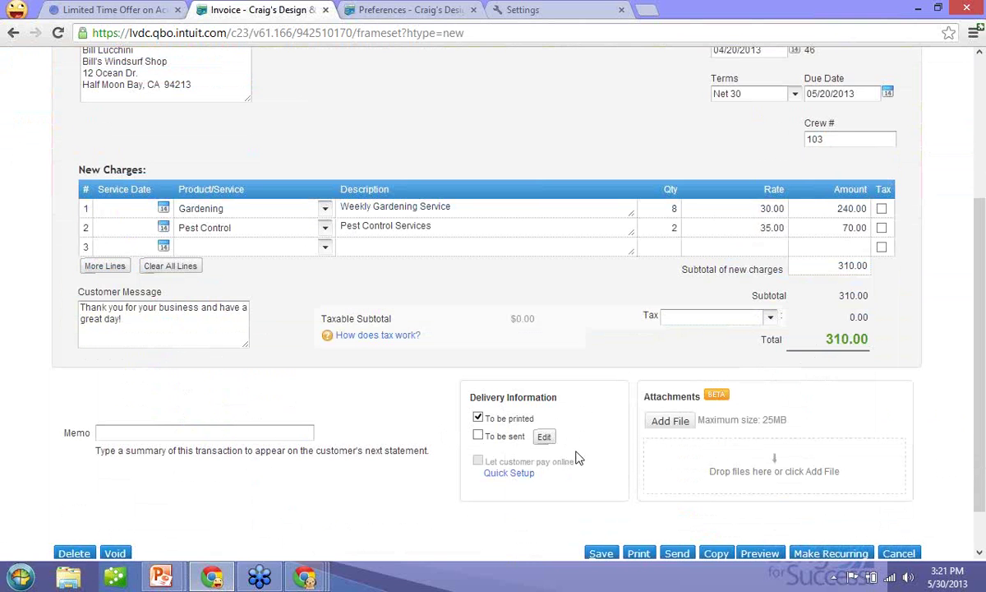
{"action": "scroll", "coordinate": [588, 436], "scroll_direction": "down", "scroll_amount": 2}
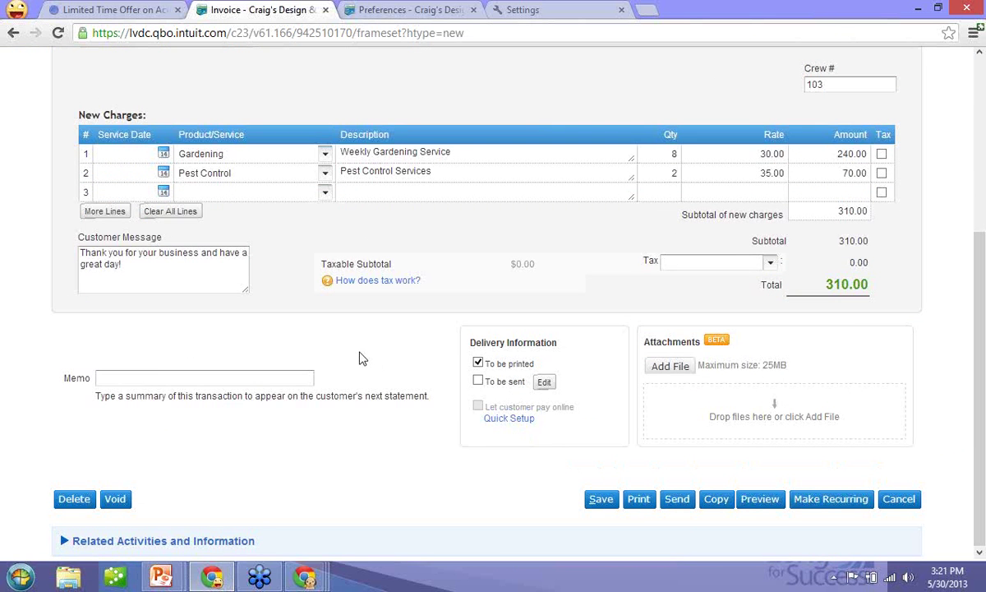
{"action": "scroll", "coordinate": [361, 354], "scroll_direction": "up", "scroll_amount": 4}
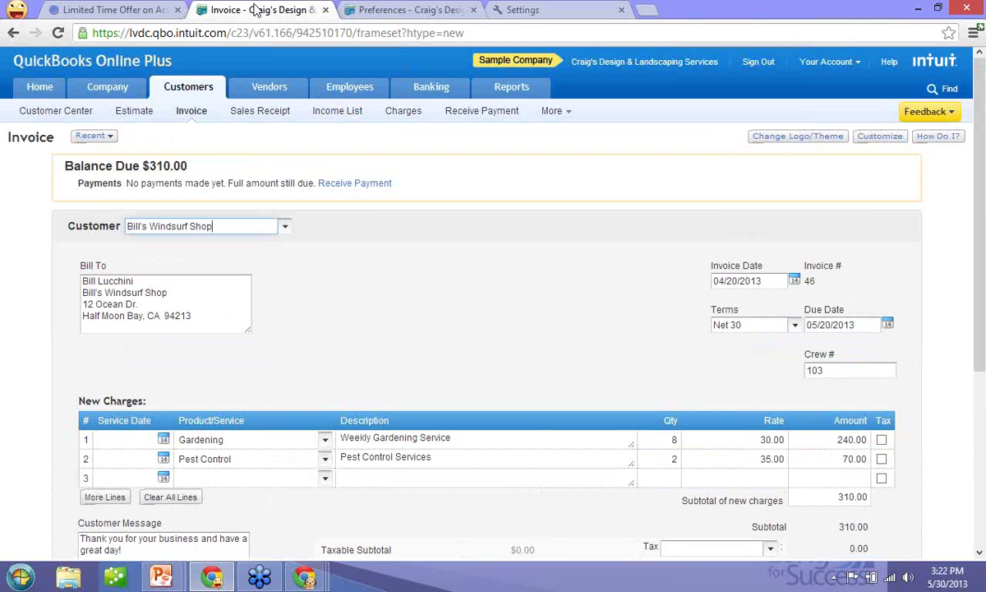
- Close the browser's Settings tab while keeping the Invoice and Preferences tabs open
{"action": "left_click", "coordinate": [382, 11]}
{"action": "left_click", "coordinate": [523, 9]}
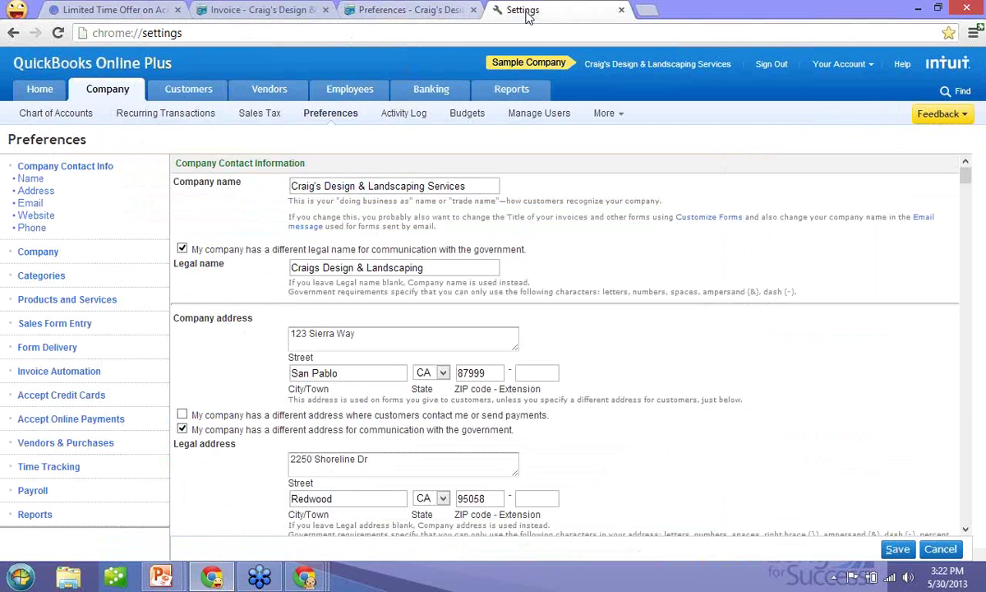
{"action": "left_click", "coordinate": [622, 10]}
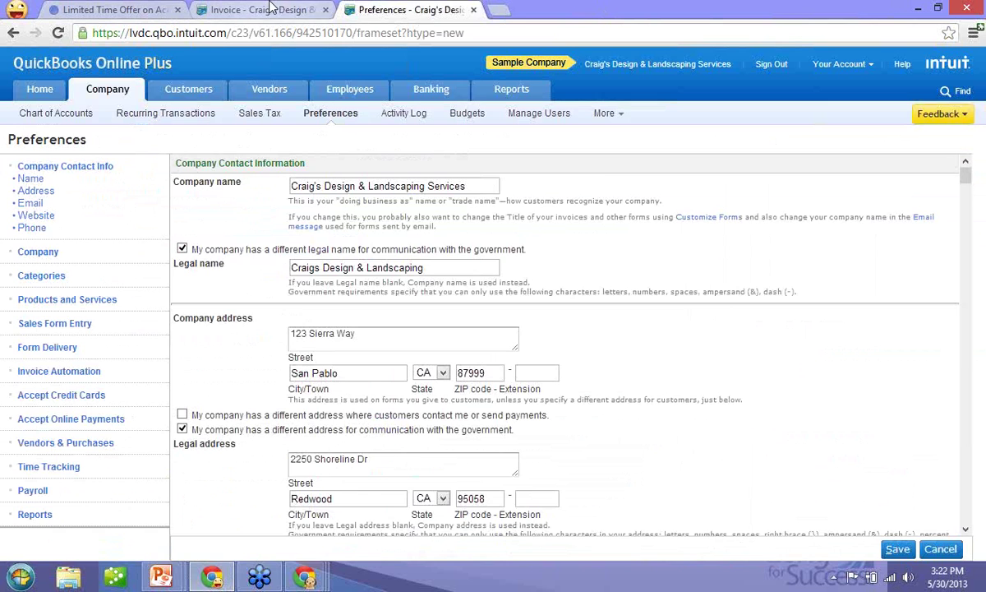
- Duplicate the Invoice browser tab and open the Credit Card Expense form in the copy
{"action": "left_click", "coordinate": [238, 11]}
{"action": "right_click", "coordinate": [237, 13]}
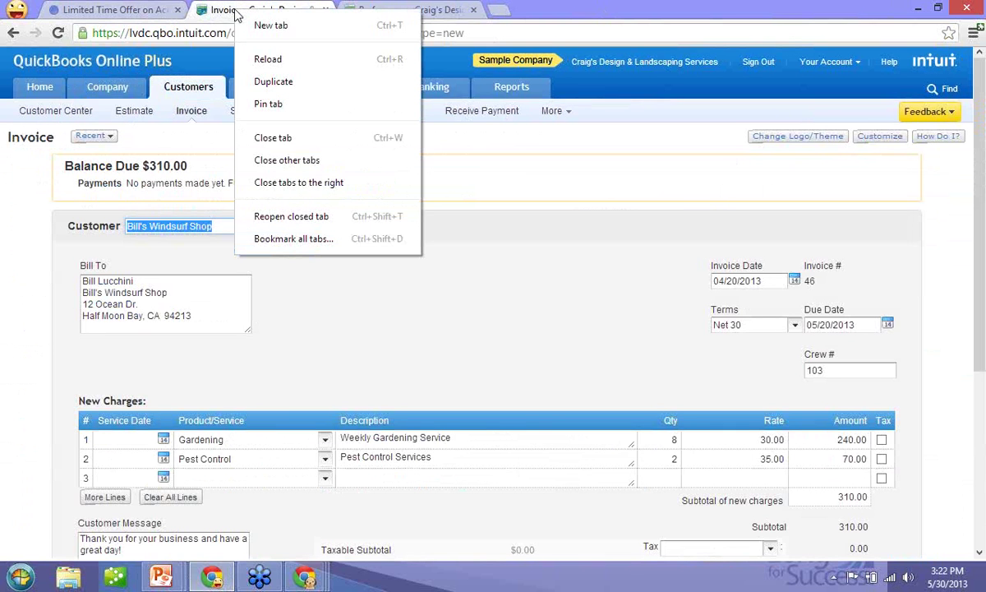
{"action": "left_click", "coordinate": [274, 83]}
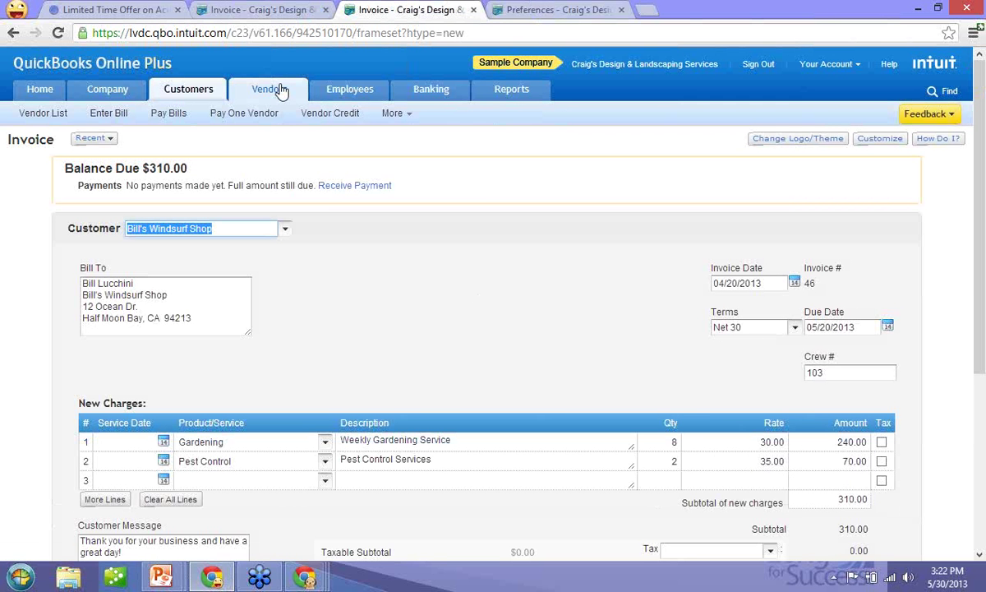
{"action": "left_click", "coordinate": [265, 10]}
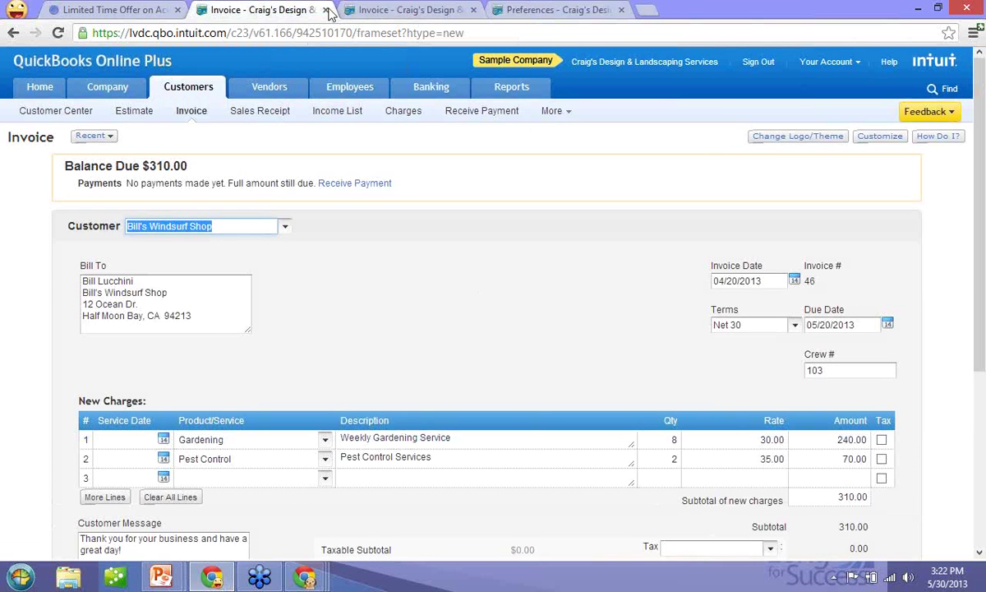
{"action": "left_click", "coordinate": [351, 12]}
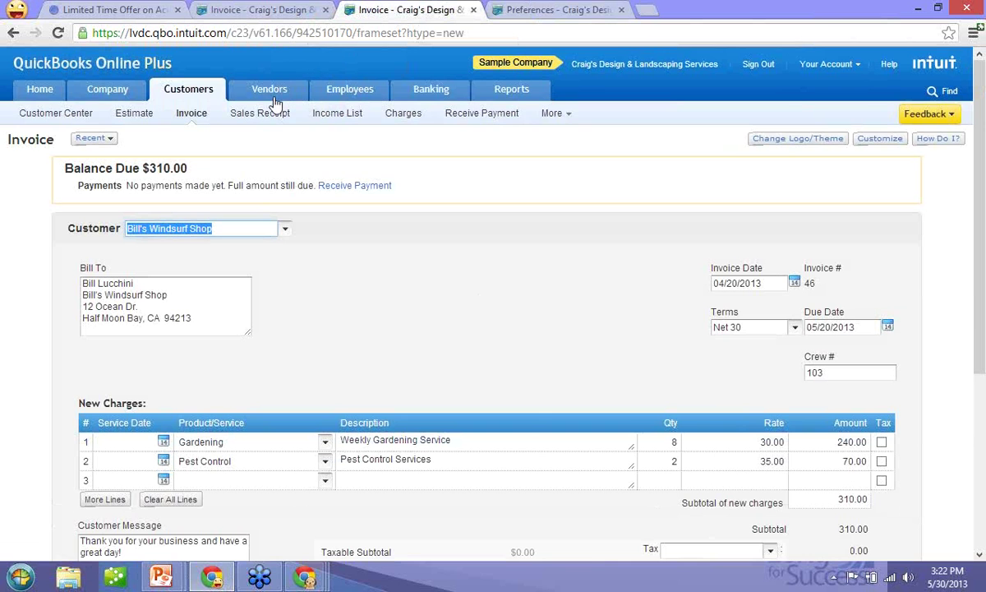
{"action": "mouse_move", "coordinate": [441, 97]}
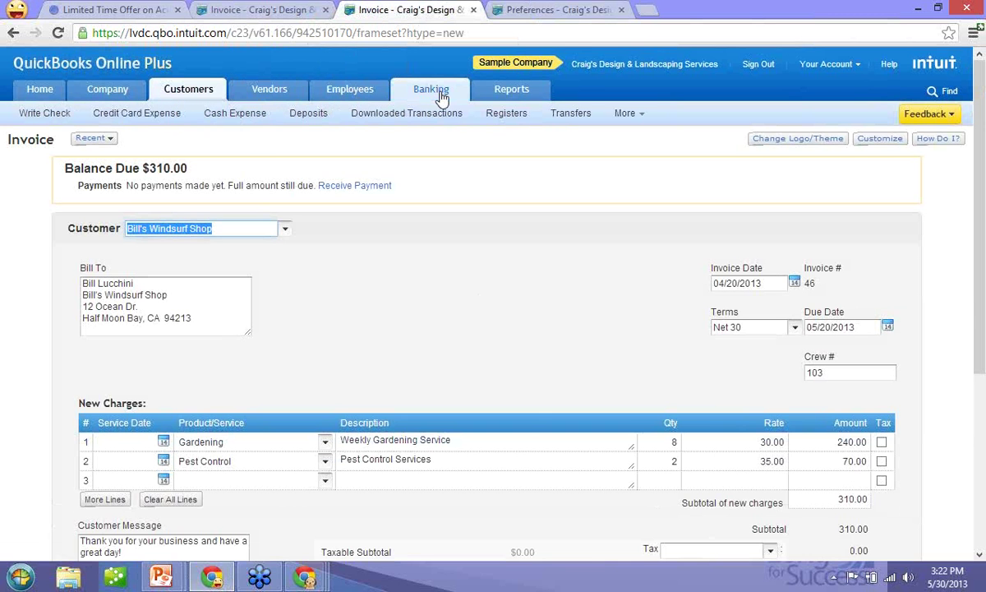
{"action": "left_click", "coordinate": [169, 117]}
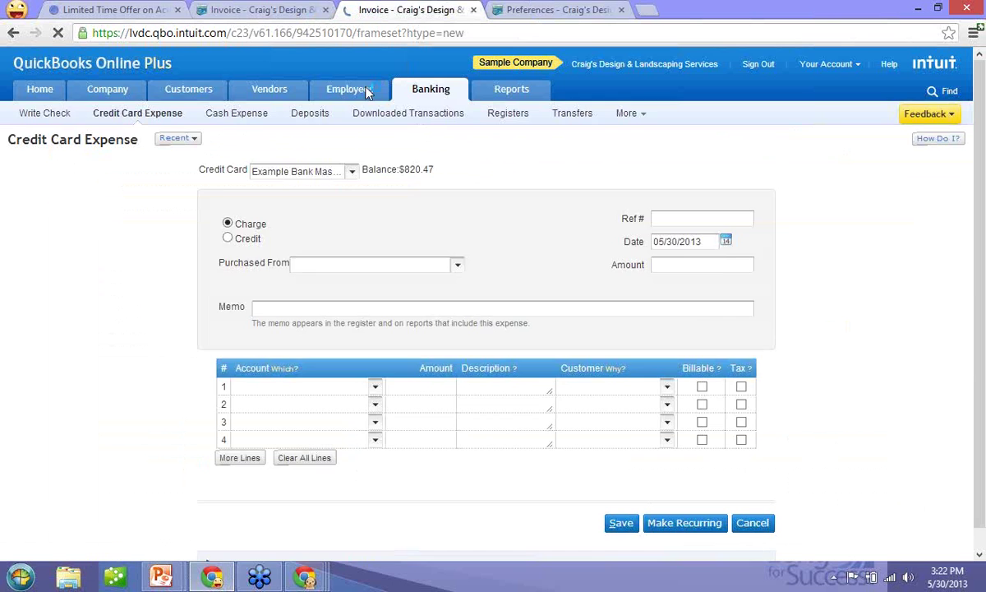
- Look through the open Invoice and Preferences tabs and move the Credit Card Expense tab out into its own browser window
{"action": "left_click", "coordinate": [224, 9]}
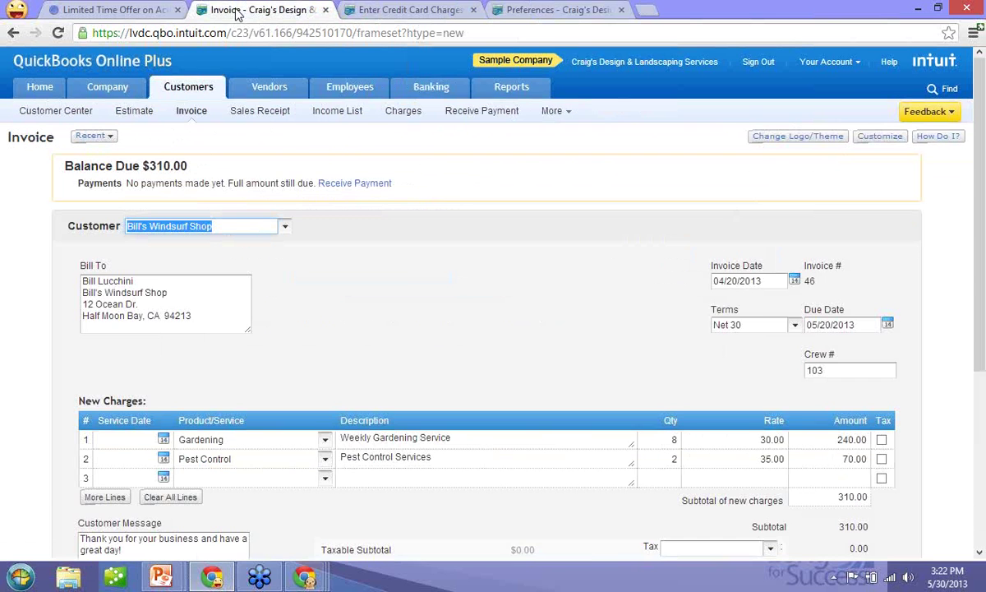
{"action": "left_click", "coordinate": [417, 11]}
{"action": "left_click", "coordinate": [546, 10]}
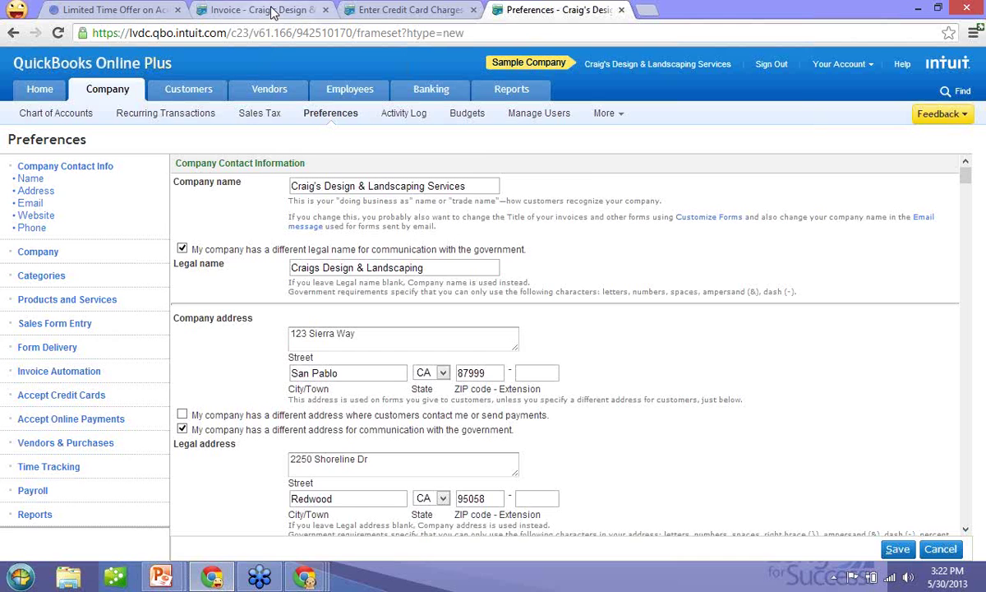
{"action": "left_click", "coordinate": [403, 12]}
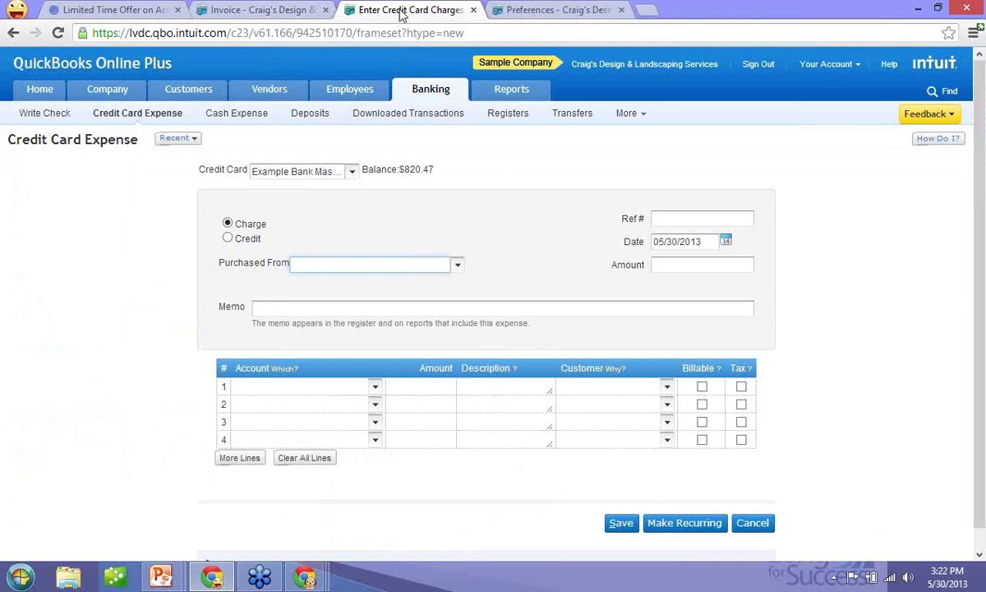
{"action": "left_click_drag", "start_coordinate": [402, 15], "coordinate": [765, 105]}
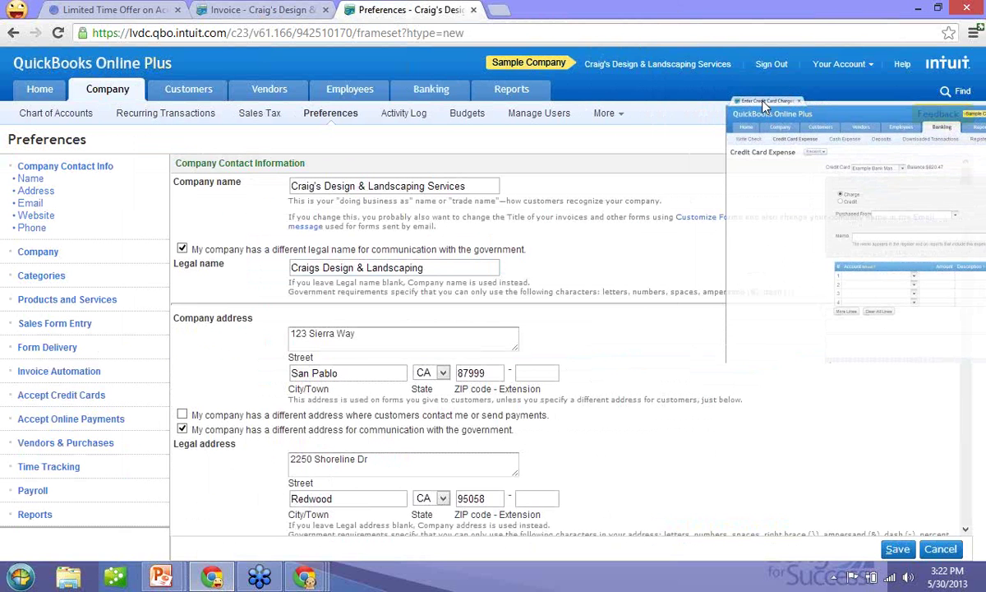
{"action": "left_click_drag", "start_coordinate": [764, 105], "coordinate": [763, 105]}
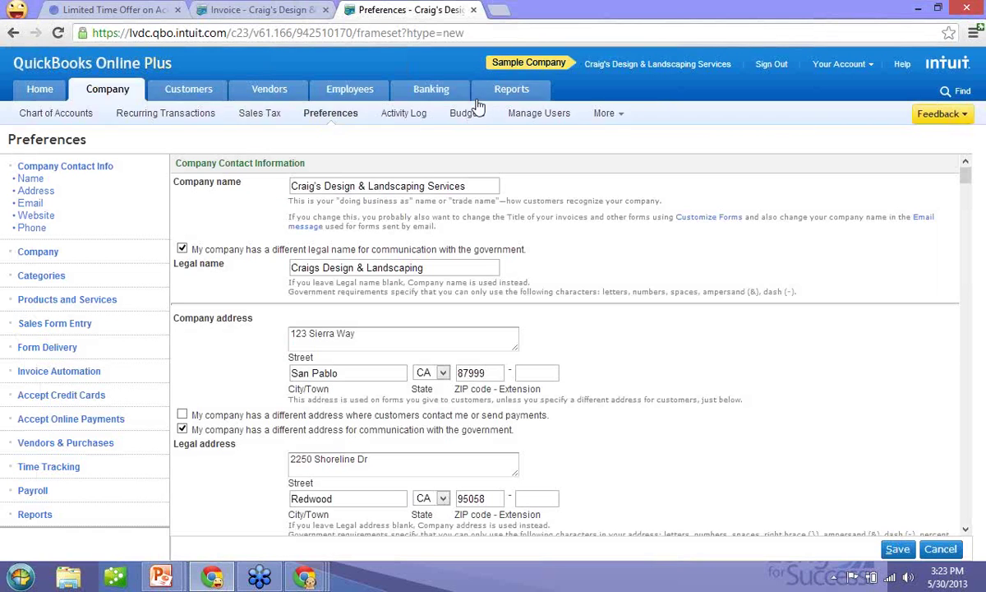
- Duplicate the Preferences browser tab and open the Vendor List in the copy
{"action": "mouse_move", "coordinate": [478, 107]}
{"action": "left_click", "coordinate": [276, 12]}
{"action": "left_click", "coordinate": [374, 12]}
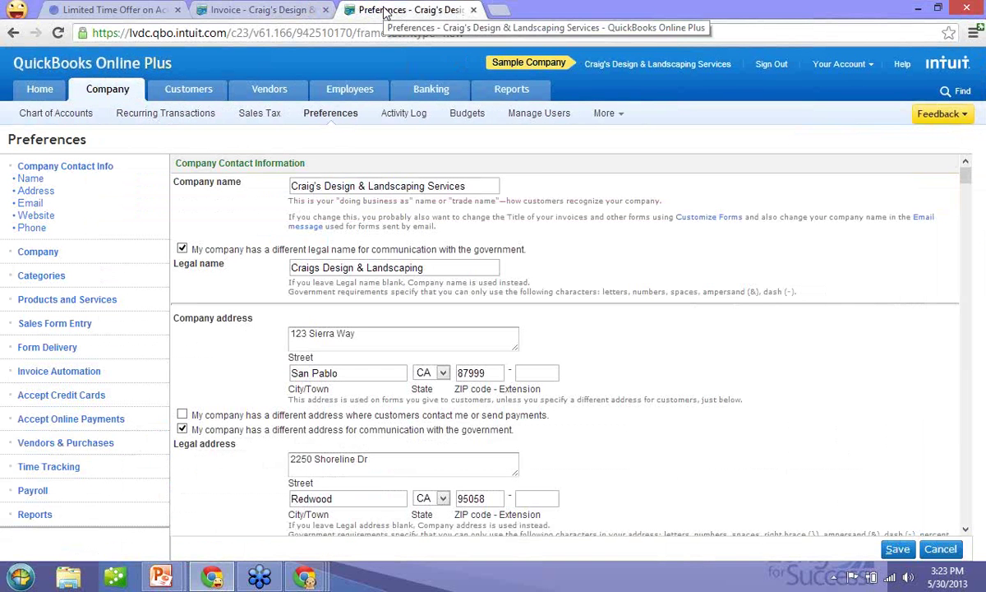
{"action": "right_click", "coordinate": [384, 10]}
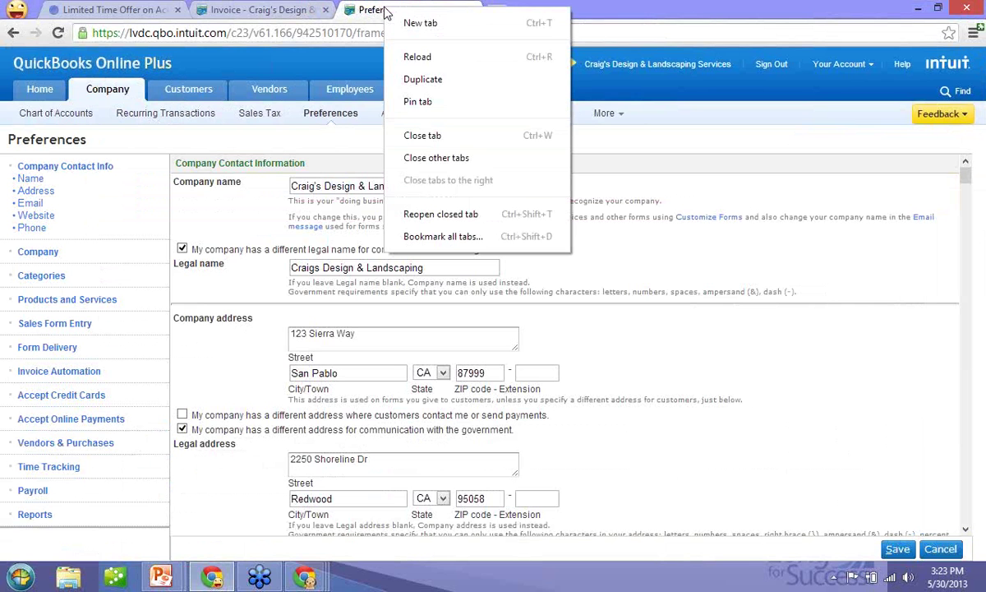
{"action": "left_click", "coordinate": [422, 80]}
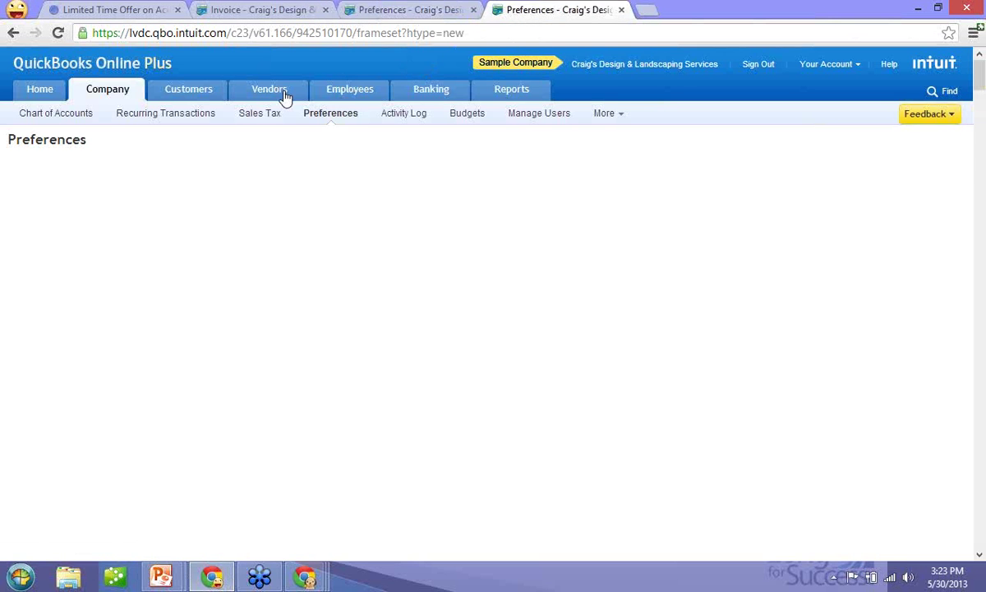
{"action": "left_click", "coordinate": [284, 97]}
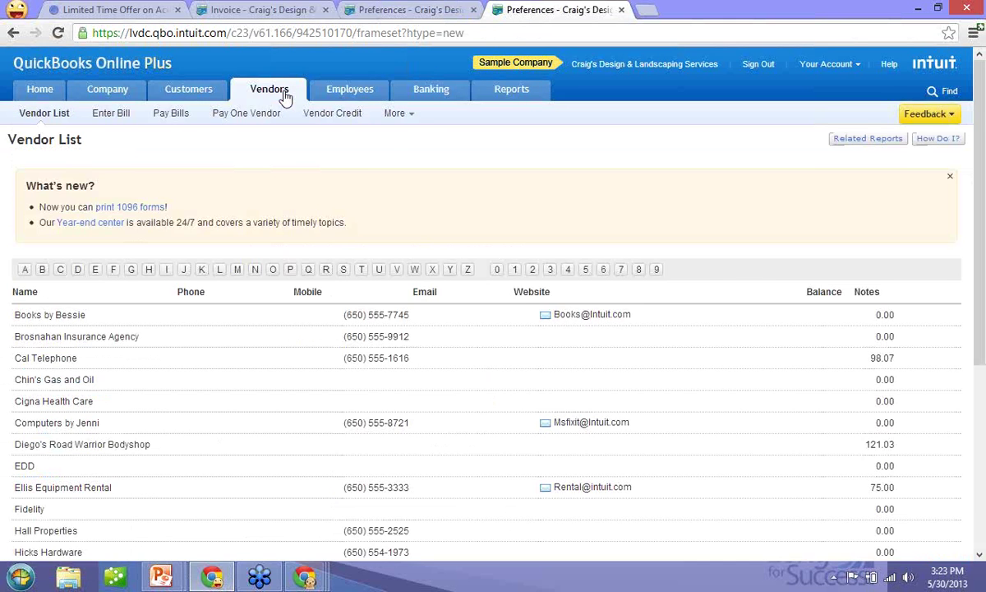
- View the Invoice, Preferences and Vendor List pages in turn, ending on the Vendor List
{"action": "left_click", "coordinate": [263, 11]}
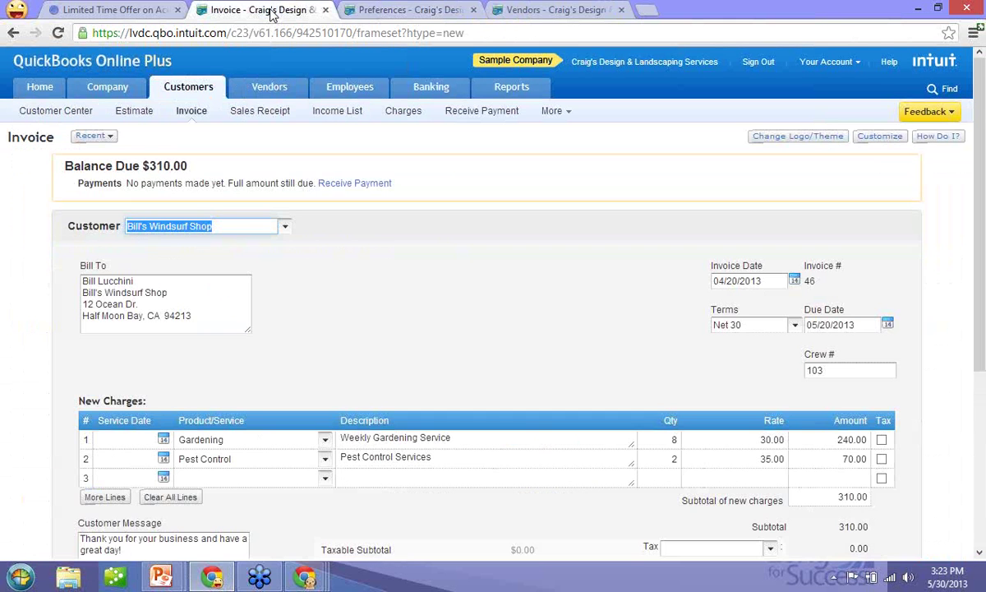
{"action": "left_click", "coordinate": [394, 15]}
{"action": "left_click", "coordinate": [555, 15]}
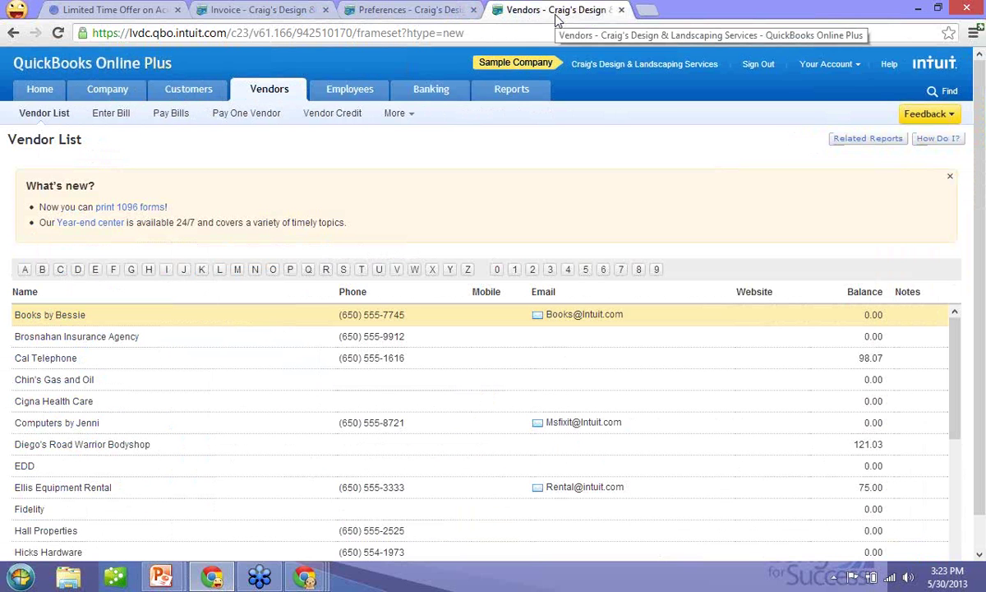
- Show the browser's user profiles and switch to the second profile's window with the QuickBooks Online Accountant client list
{"action": "left_click", "coordinate": [20, 14]}
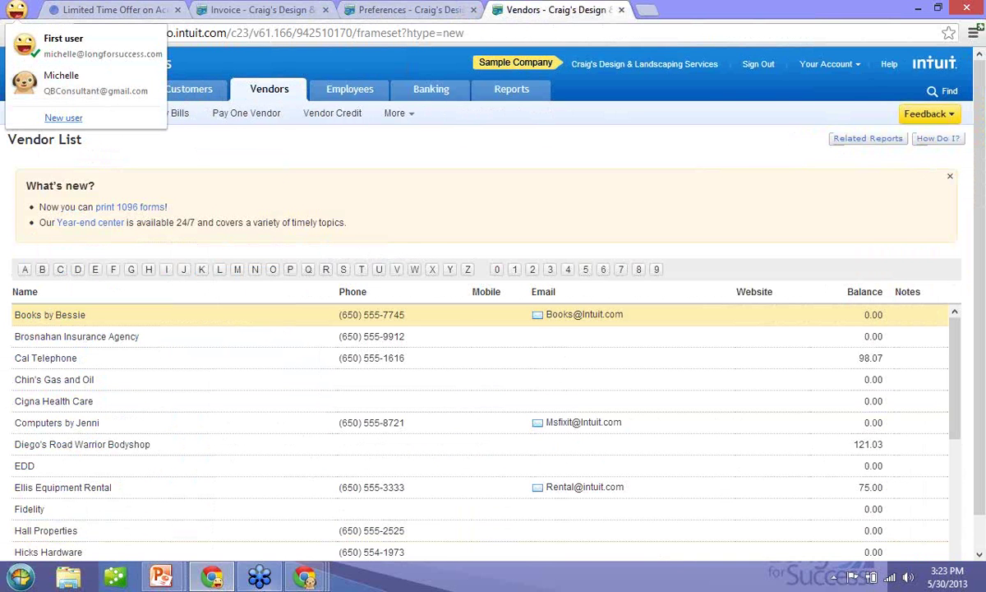
{"action": "left_click", "coordinate": [197, 543]}
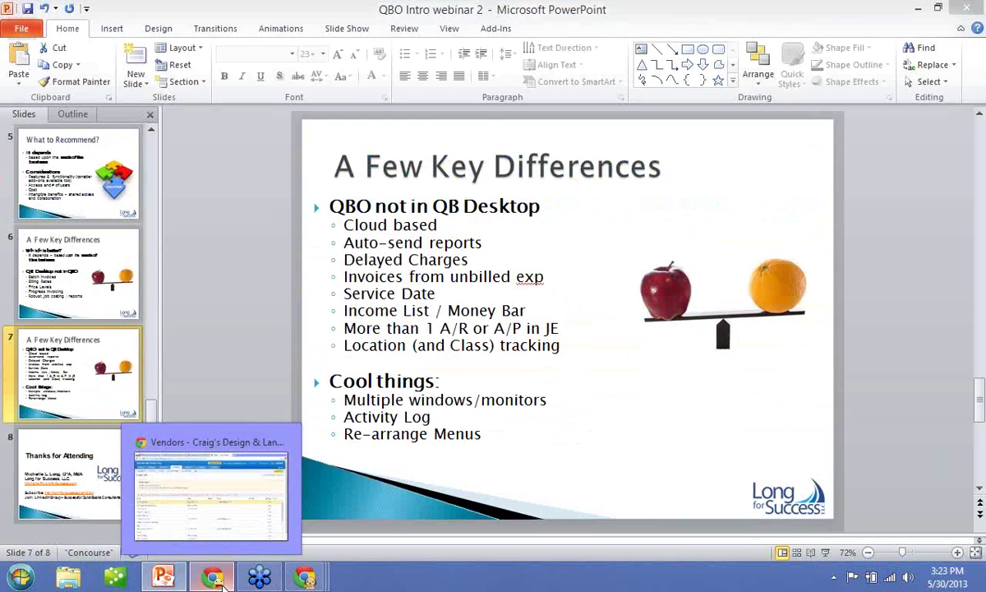
{"action": "left_click", "coordinate": [213, 578]}
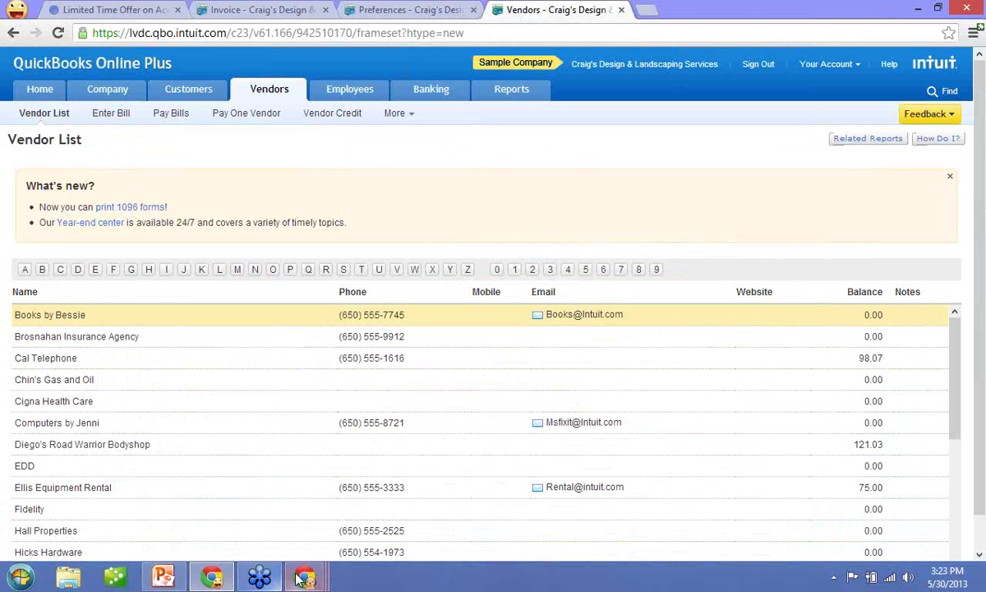
{"action": "mouse_move", "coordinate": [298, 578]}
{"action": "left_click", "coordinate": [161, 493]}
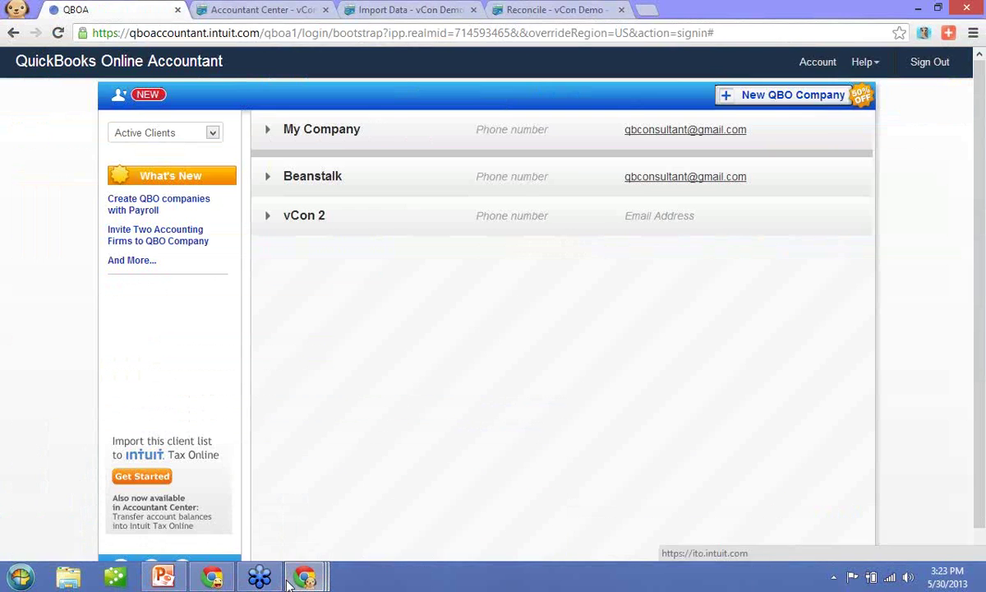
- Check which user profile is active in this browser window and view the Accountant Center page of the vCon Demo company
{"action": "left_click", "coordinate": [15, 13]}
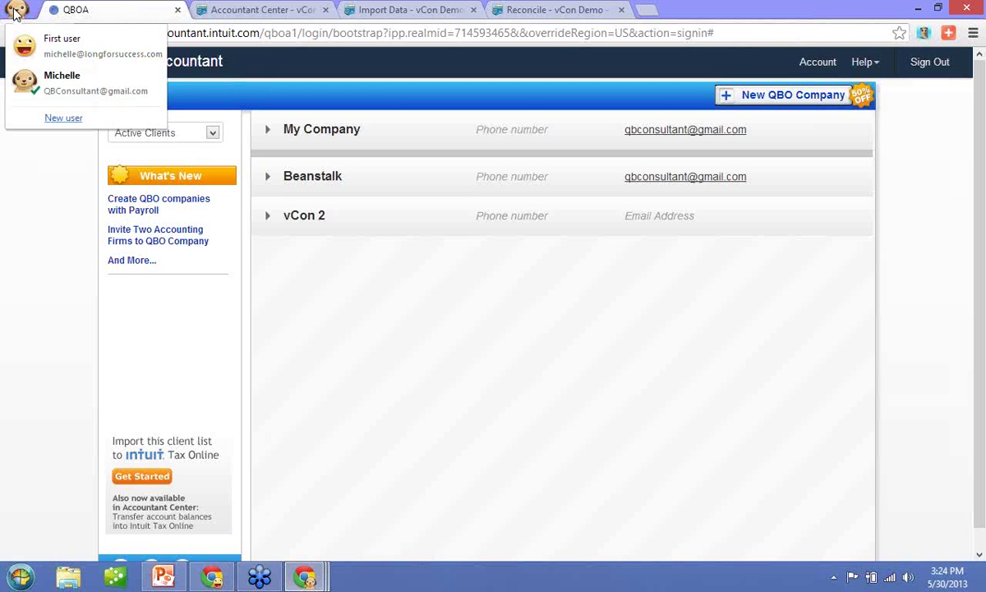
{"action": "left_click", "coordinate": [22, 15]}
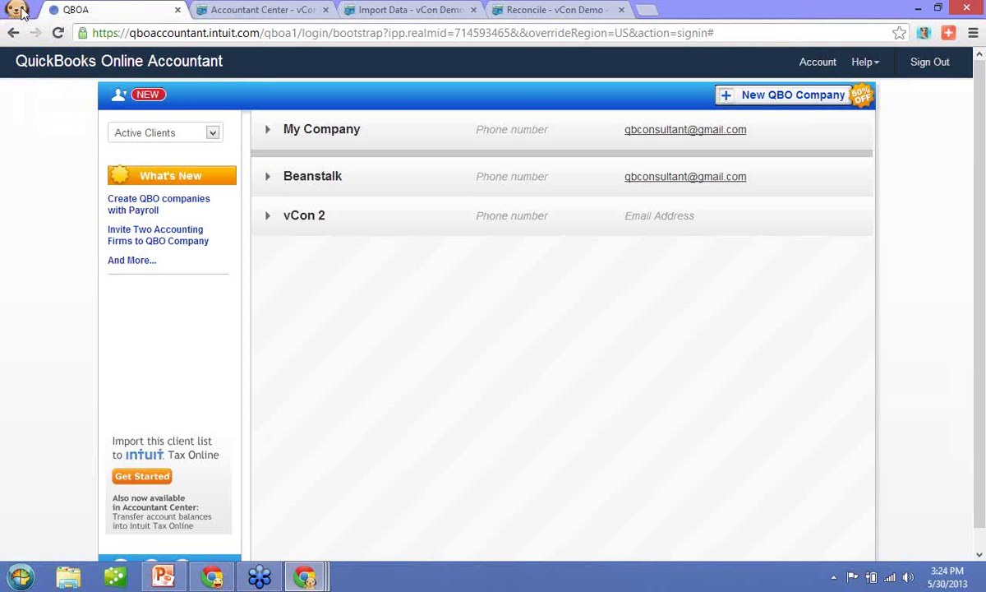
{"action": "left_click", "coordinate": [278, 12]}
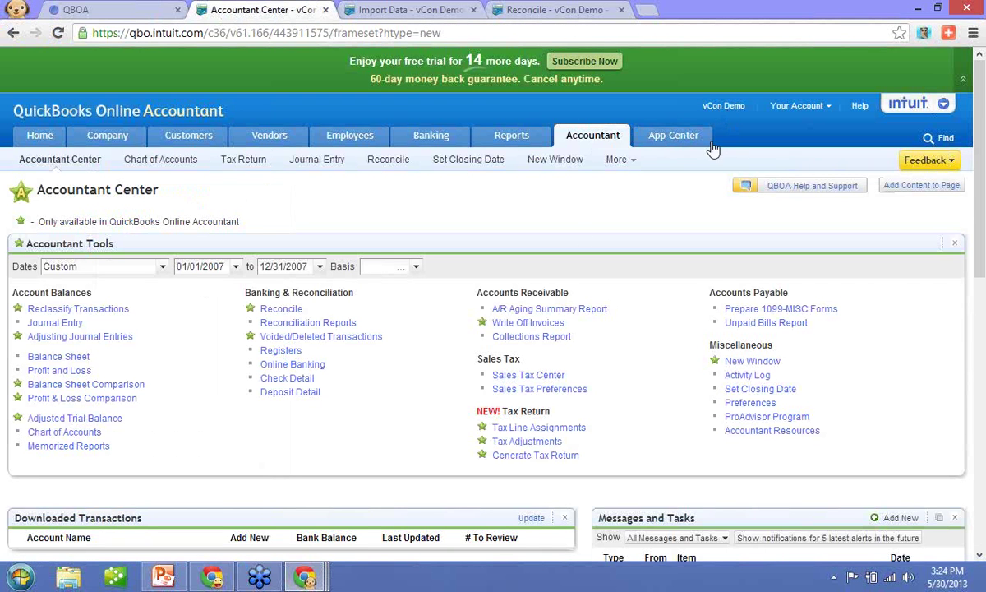
- Return to the sample company's browser window and open its Employee List
{"action": "left_click", "coordinate": [212, 575]}
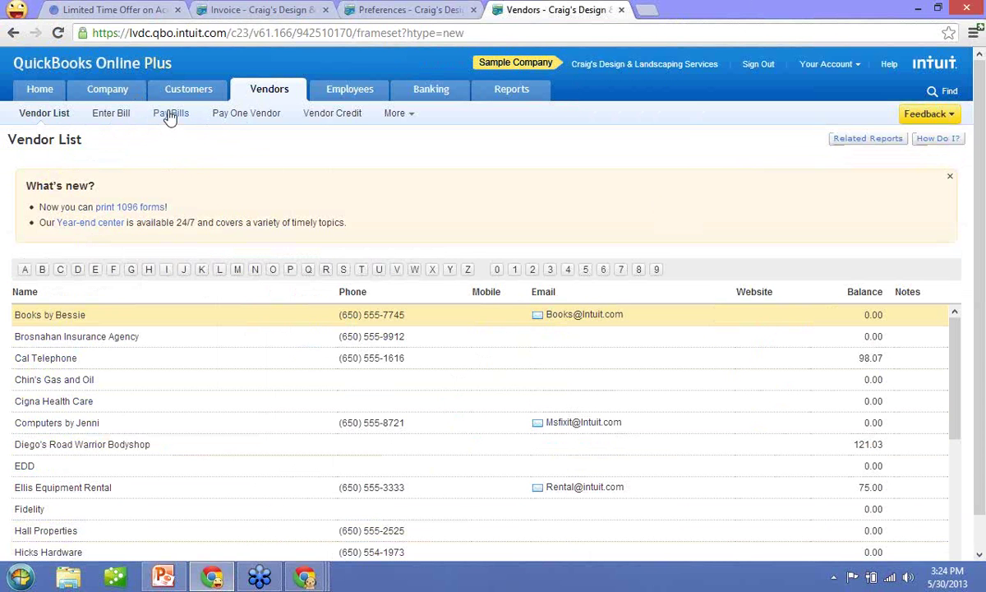
{"action": "left_click", "coordinate": [335, 95]}
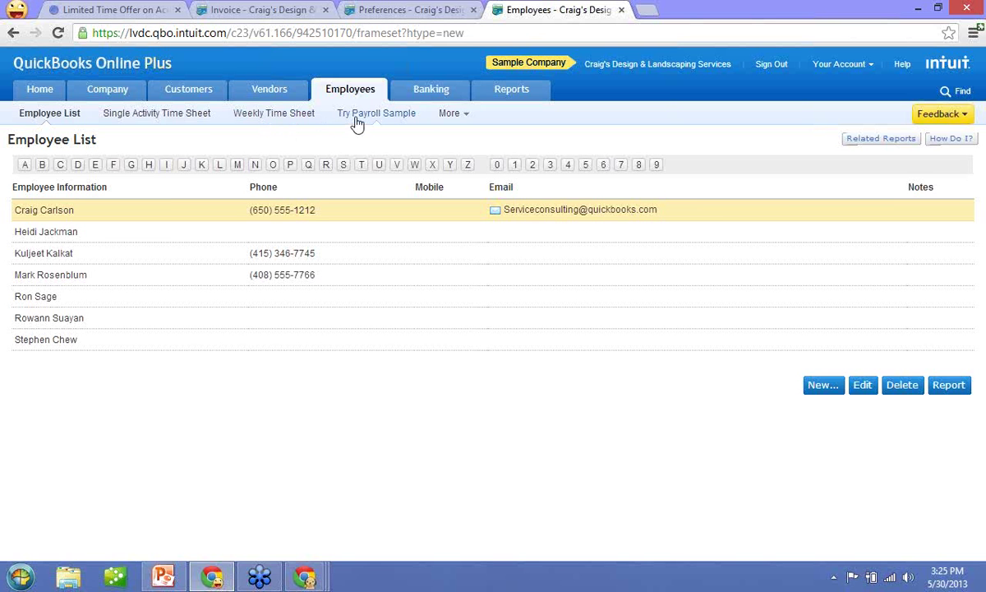
- Rearrange the Customers menu, moving Estimate below Statements and Refund or Credit between Income List and Charges, and save the order
{"action": "left_click", "coordinate": [193, 97]}
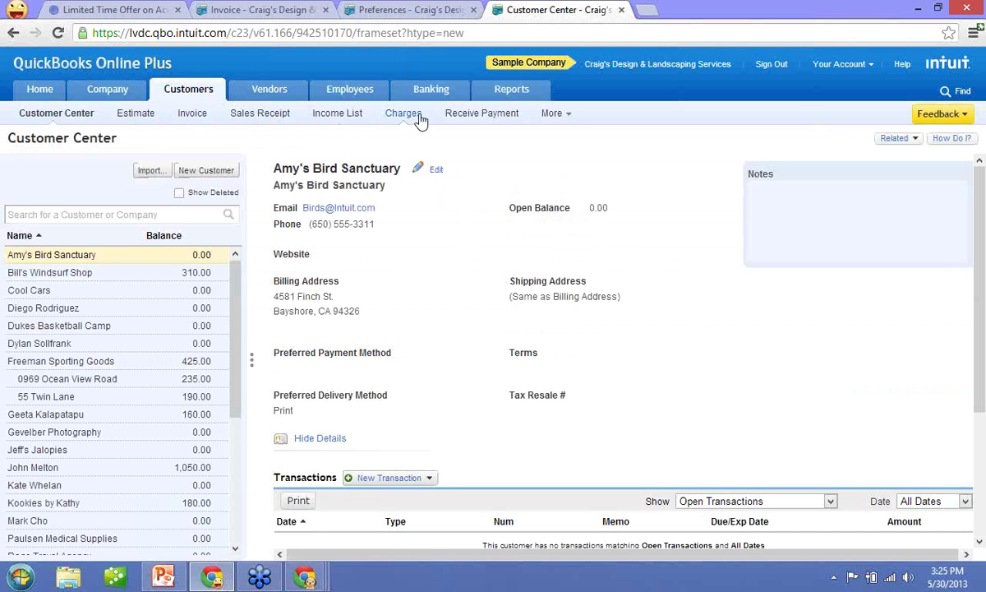
{"action": "left_click", "coordinate": [553, 118]}
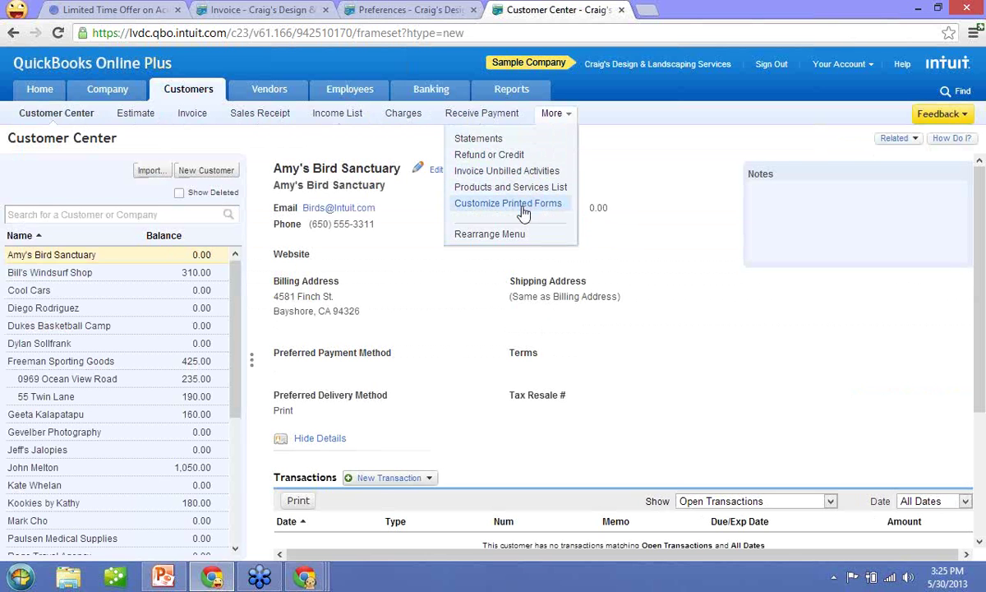
{"action": "left_click", "coordinate": [497, 234]}
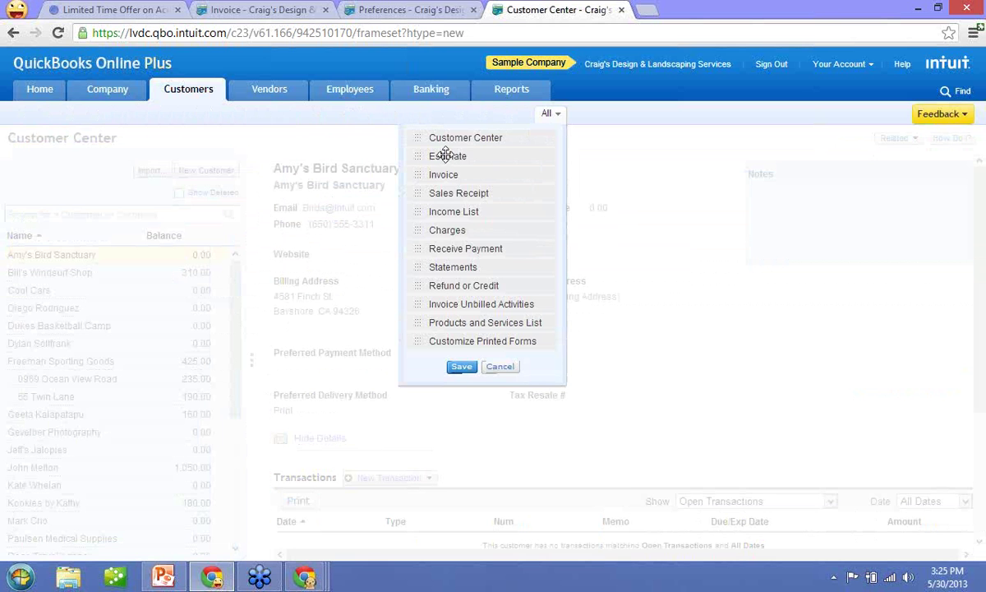
{"action": "left_click_drag", "start_coordinate": [444, 155], "coordinate": [447, 274]}
{"action": "left_click_drag", "start_coordinate": [447, 285], "coordinate": [450, 206]}
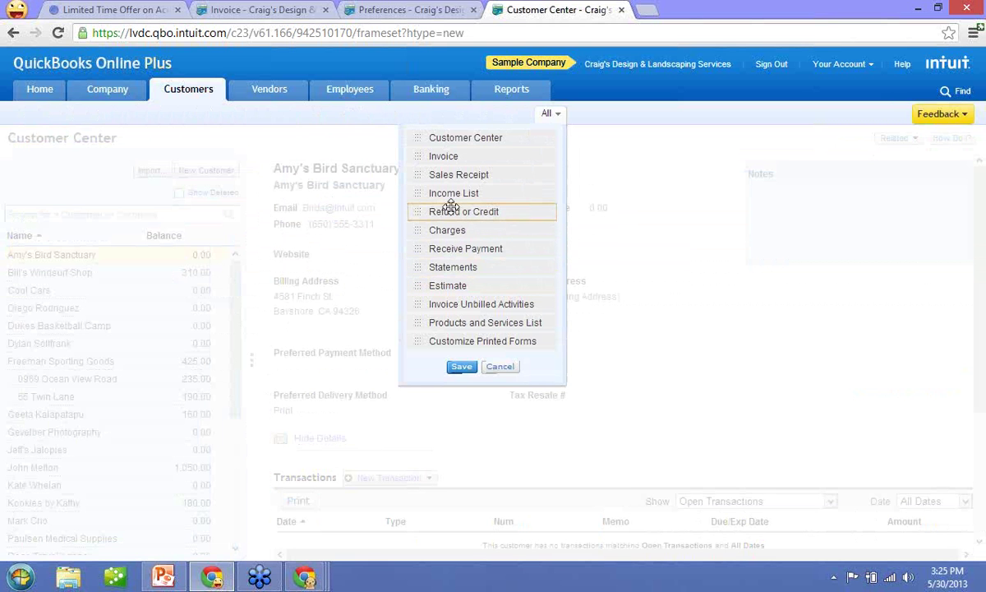
{"action": "left_click", "coordinate": [460, 368]}
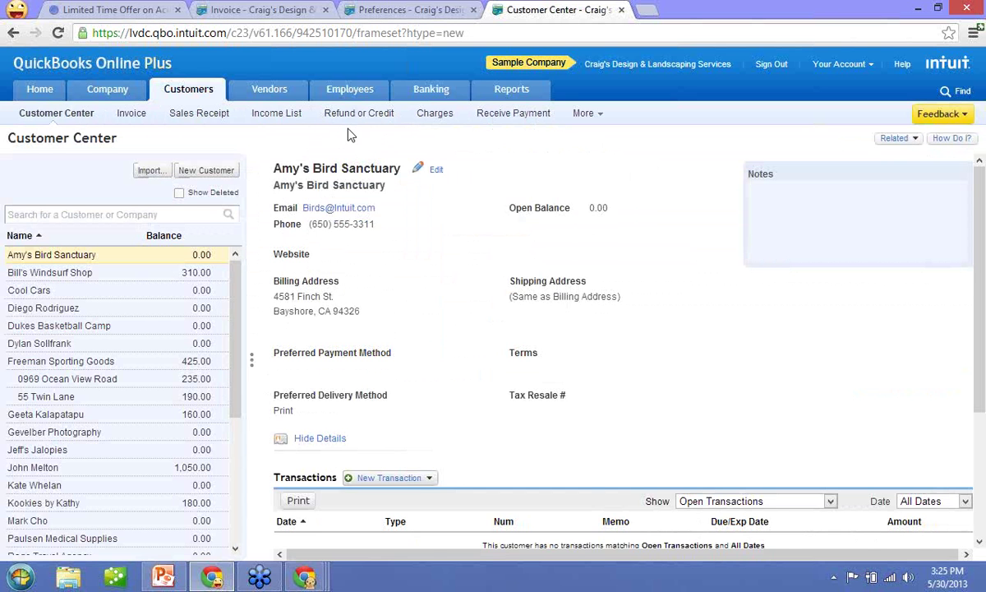
- View the Vendor List, then open the company's Manage Users page to review its users and accounting firms
{"action": "left_click", "coordinate": [277, 95]}
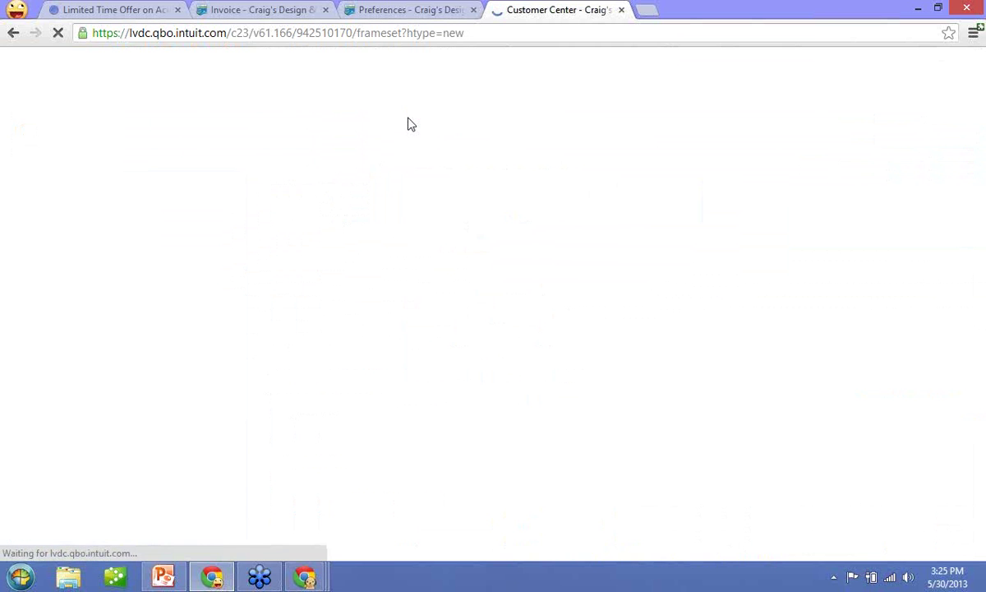
{"action": "mouse_move", "coordinate": [392, 115]}
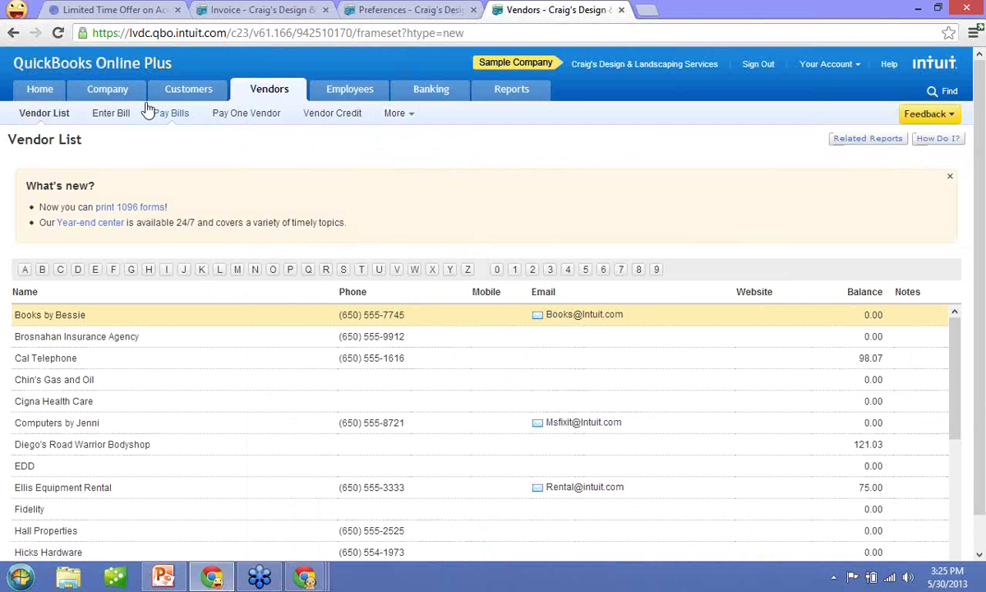
{"action": "mouse_move", "coordinate": [119, 92]}
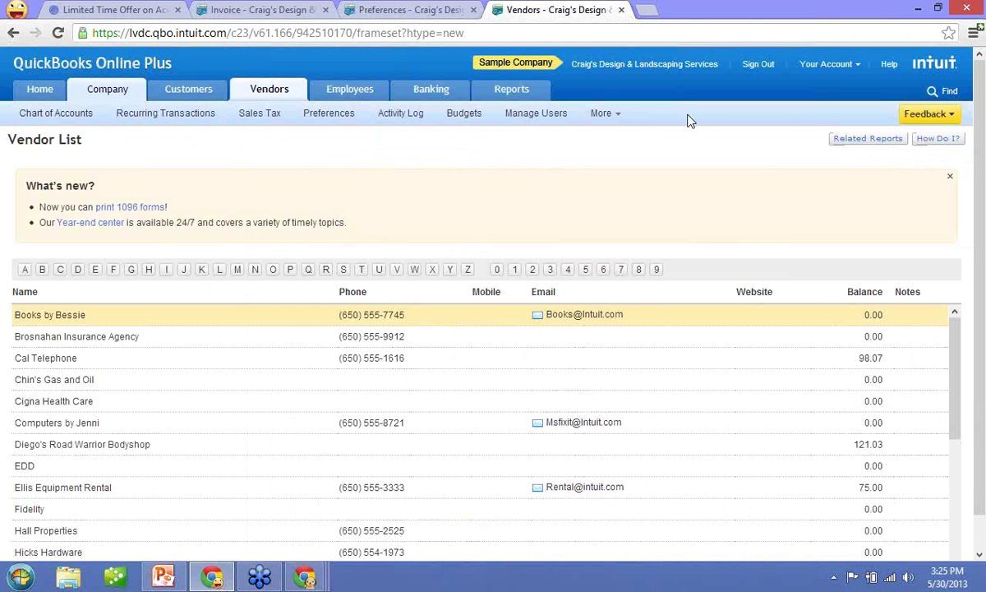
{"action": "mouse_move", "coordinate": [618, 115]}
{"action": "left_click", "coordinate": [530, 121]}
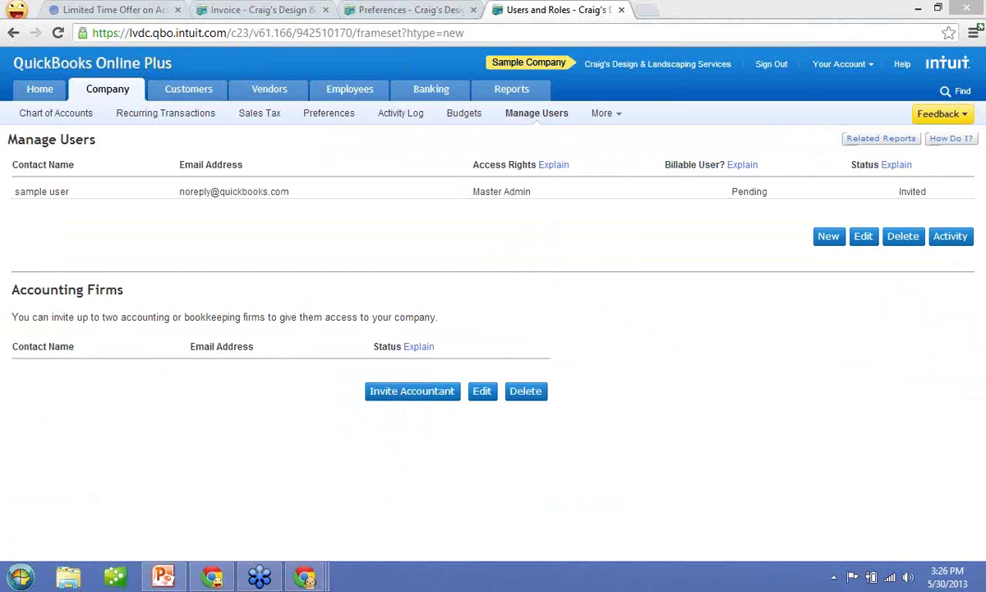
{"action": "left_click", "coordinate": [145, 228]}
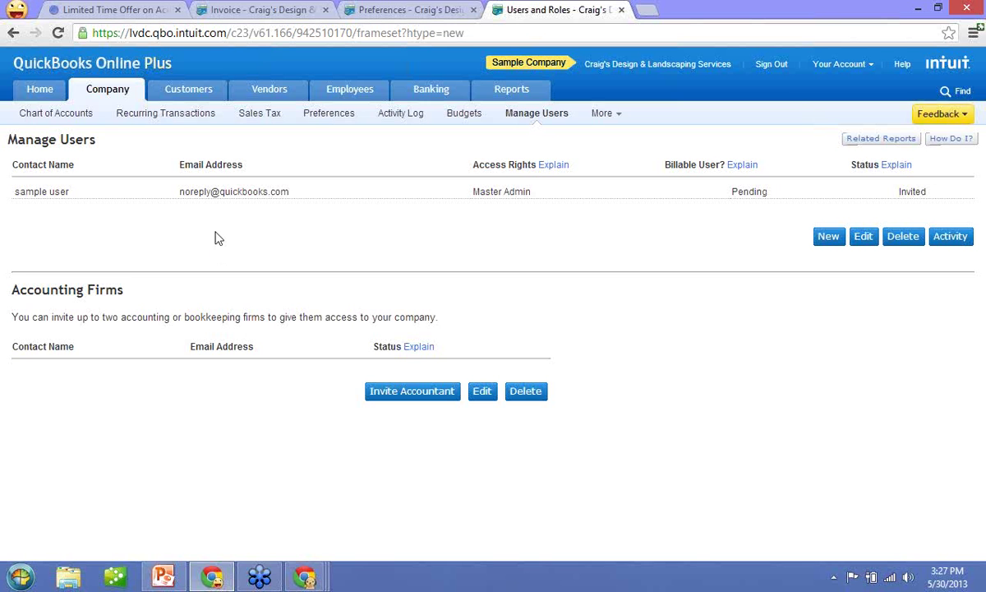
- Open the customers' Income List and dismiss the Tools, Categories and Columns tips
{"action": "mouse_move", "coordinate": [195, 94]}
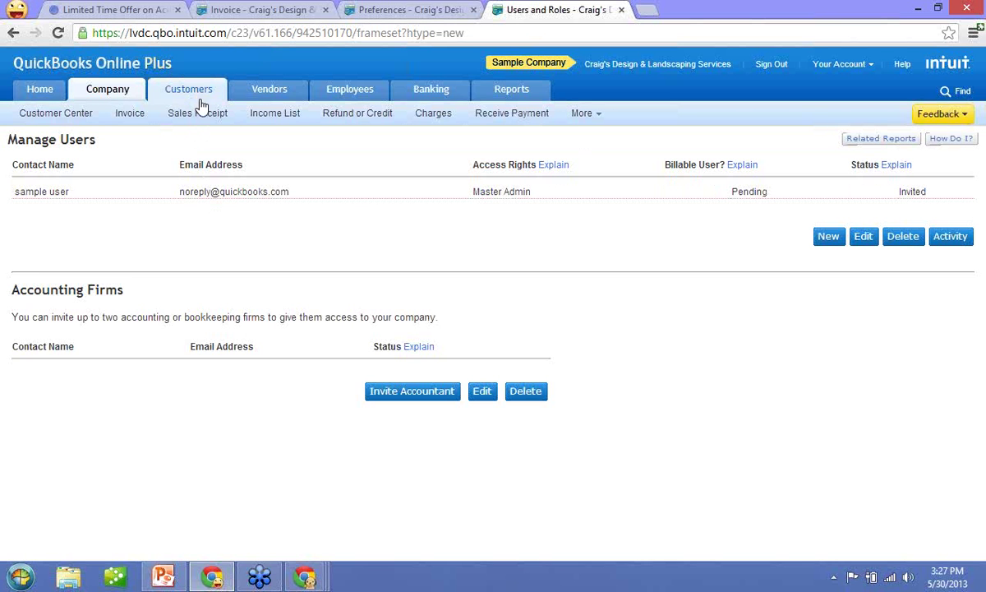
{"action": "left_click", "coordinate": [282, 122]}
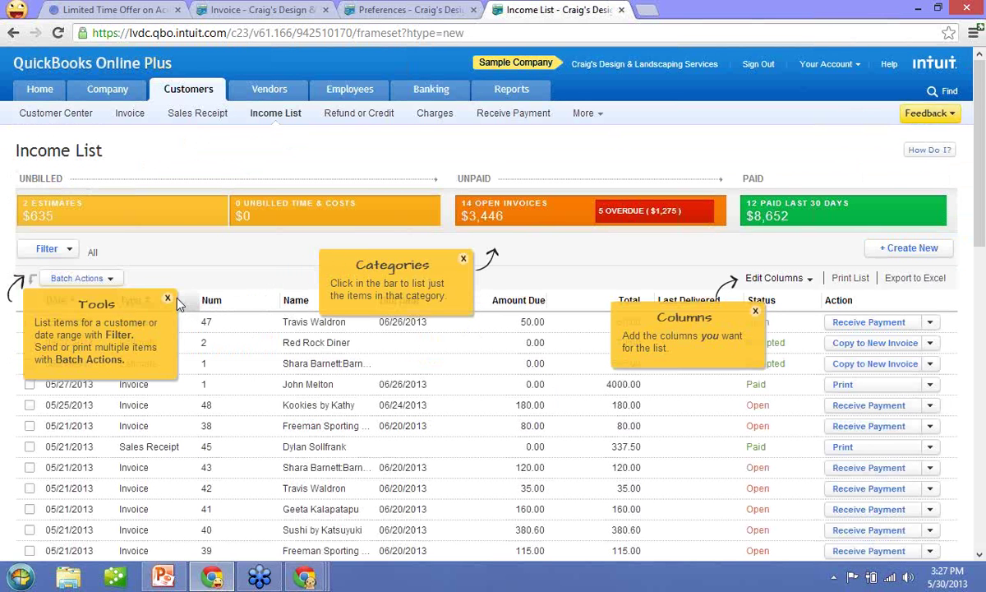
{"action": "left_click", "coordinate": [168, 299]}
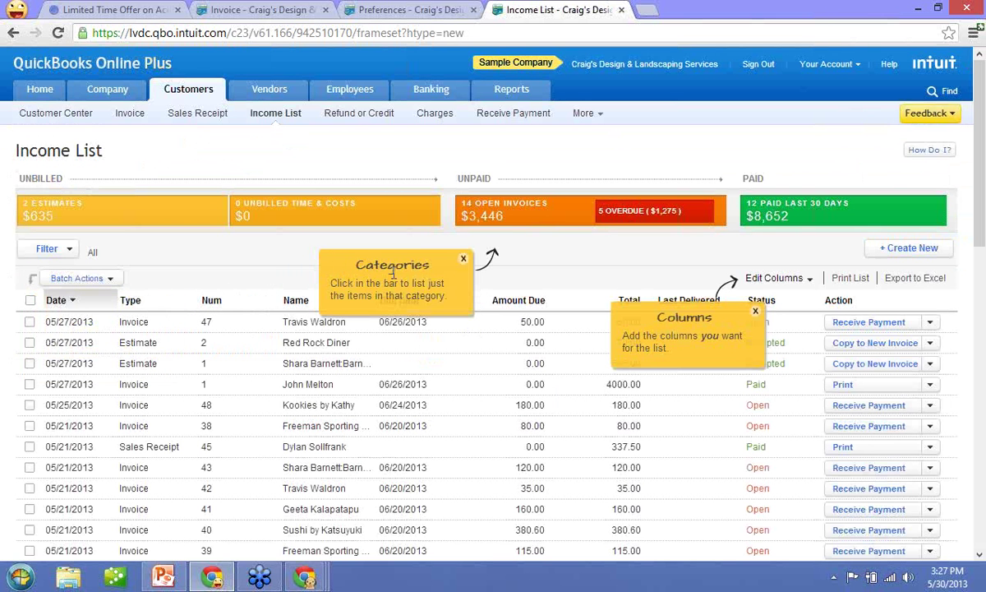
{"action": "left_click", "coordinate": [463, 258]}
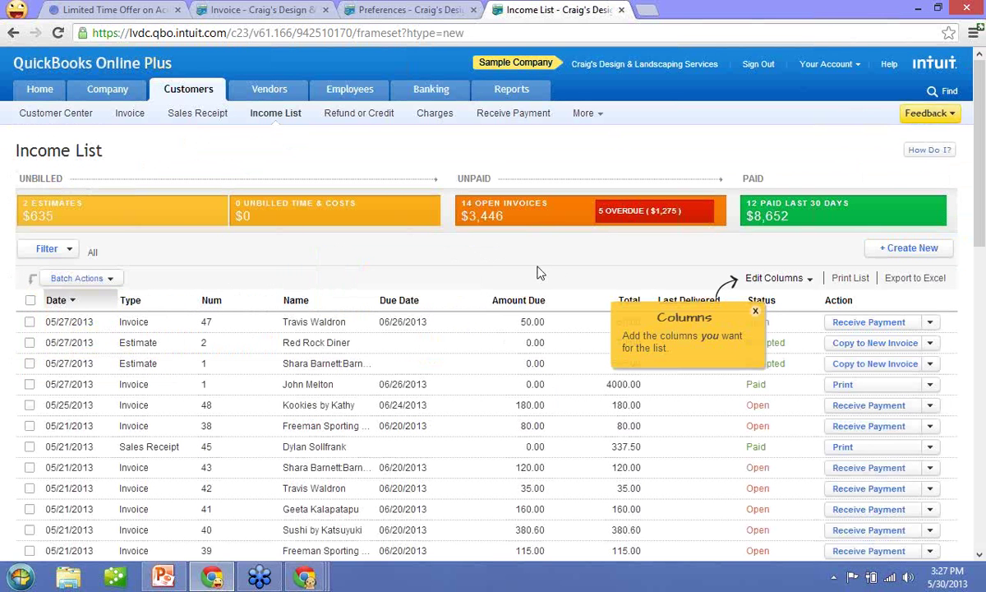
{"action": "left_click", "coordinate": [753, 314]}
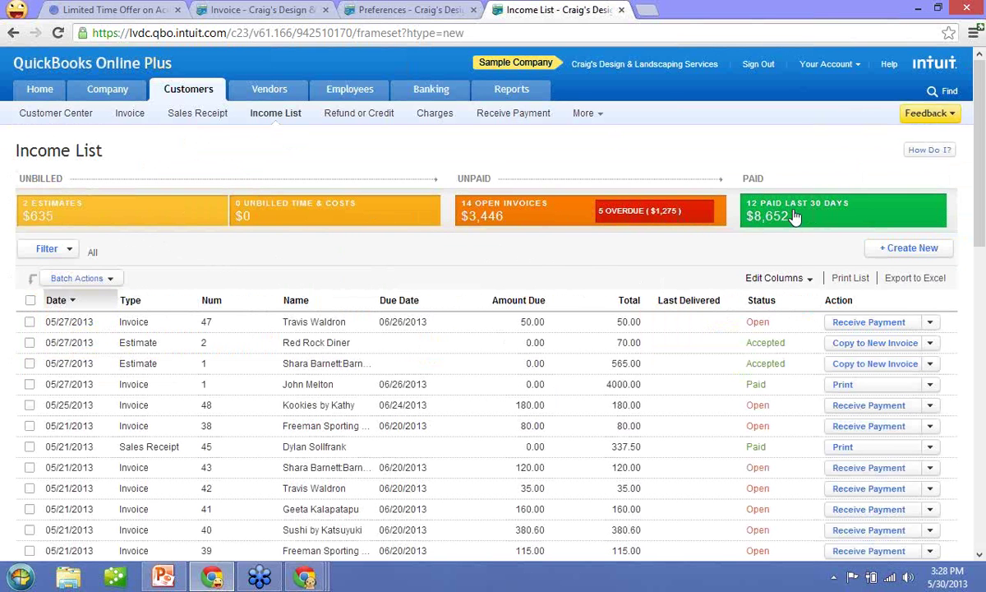
- Filter the Income List to open estimates and copy the Barnett Design estimate to a new invoice, leaving it unsaved
{"action": "left_click", "coordinate": [147, 226]}
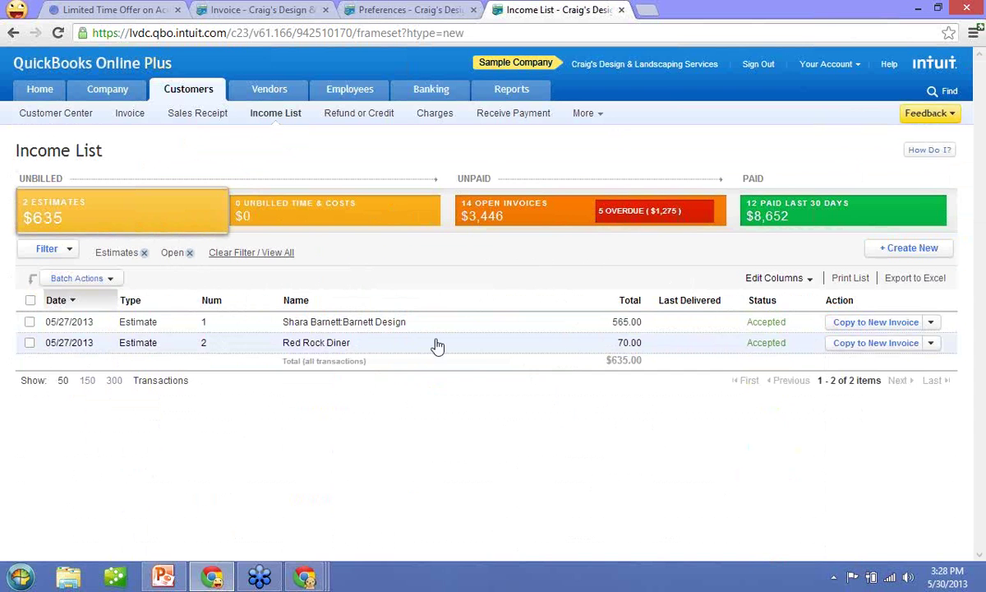
{"action": "left_click", "coordinate": [931, 323]}
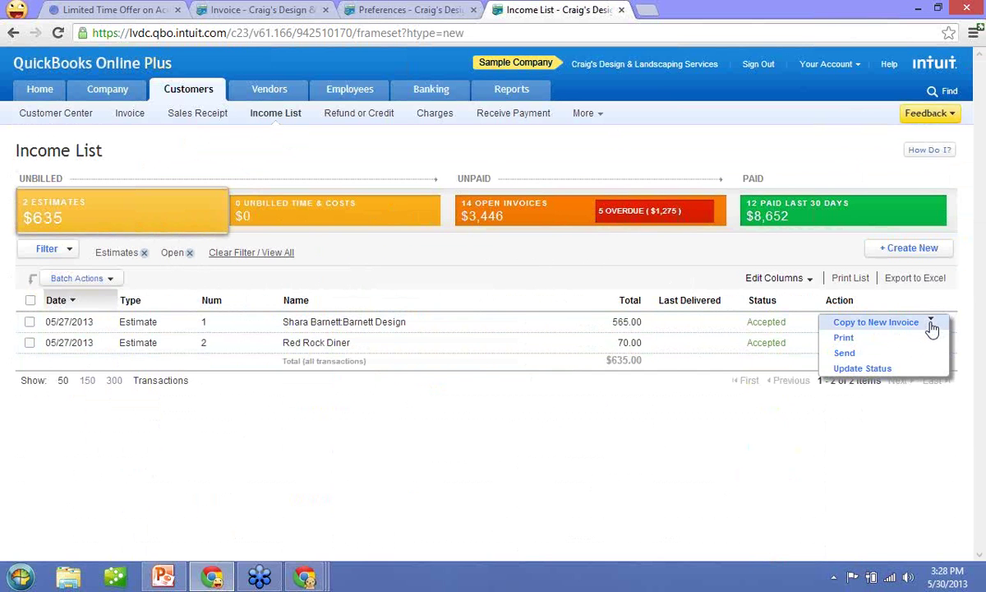
{"action": "left_click", "coordinate": [888, 323]}
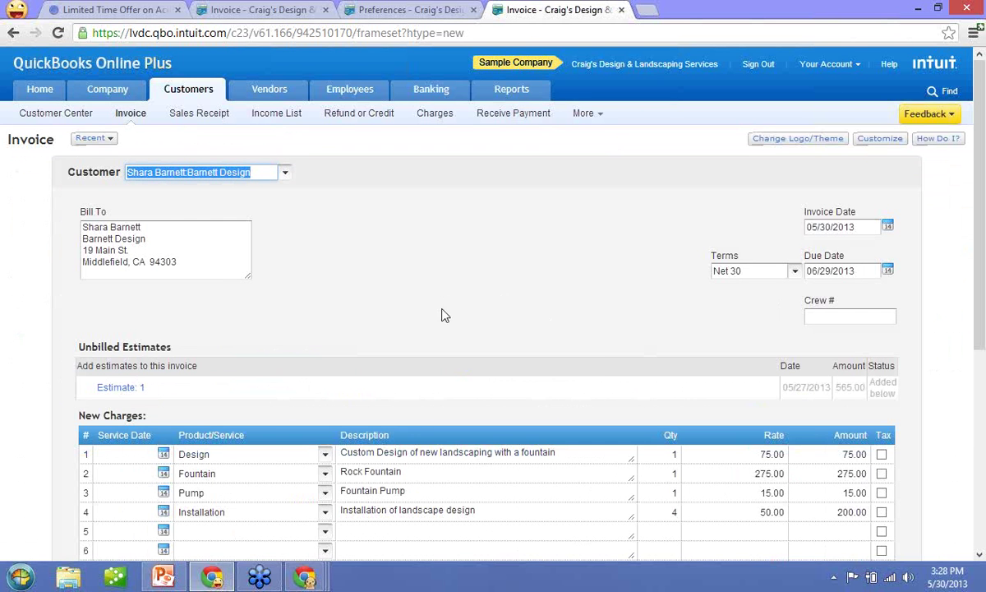
{"action": "scroll", "coordinate": [450, 340], "scroll_direction": "down", "scroll_amount": 1}
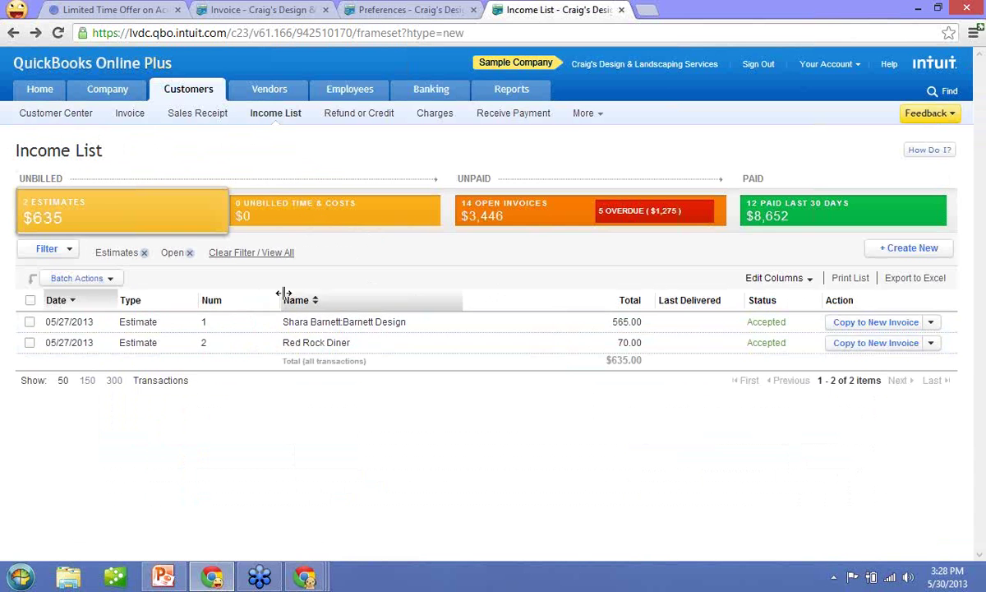
- Filter the Income List to overdue invoices, select all of them and show the available batch actions
{"action": "left_click", "coordinate": [686, 211]}
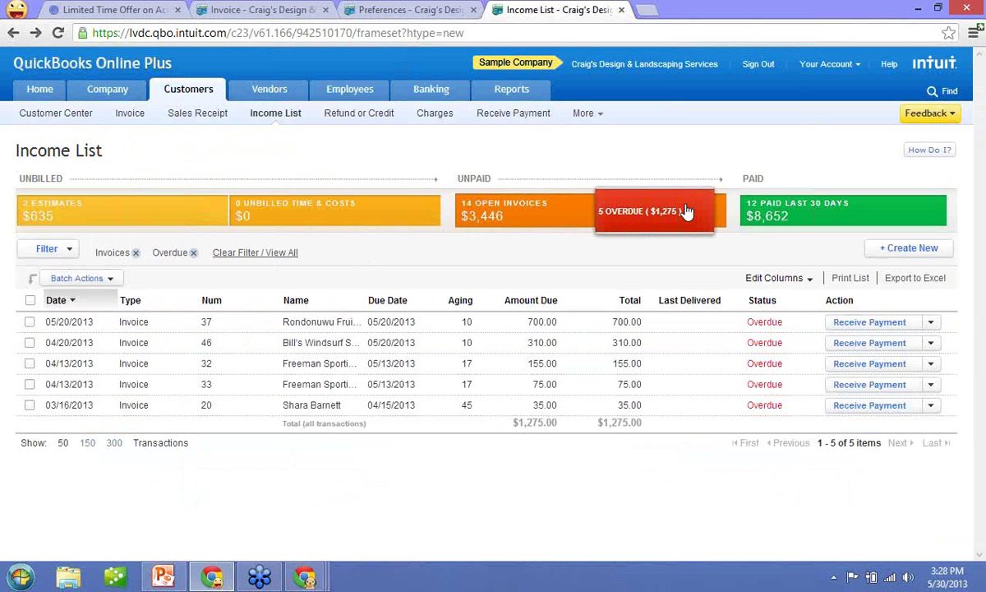
{"action": "left_click", "coordinate": [30, 301]}
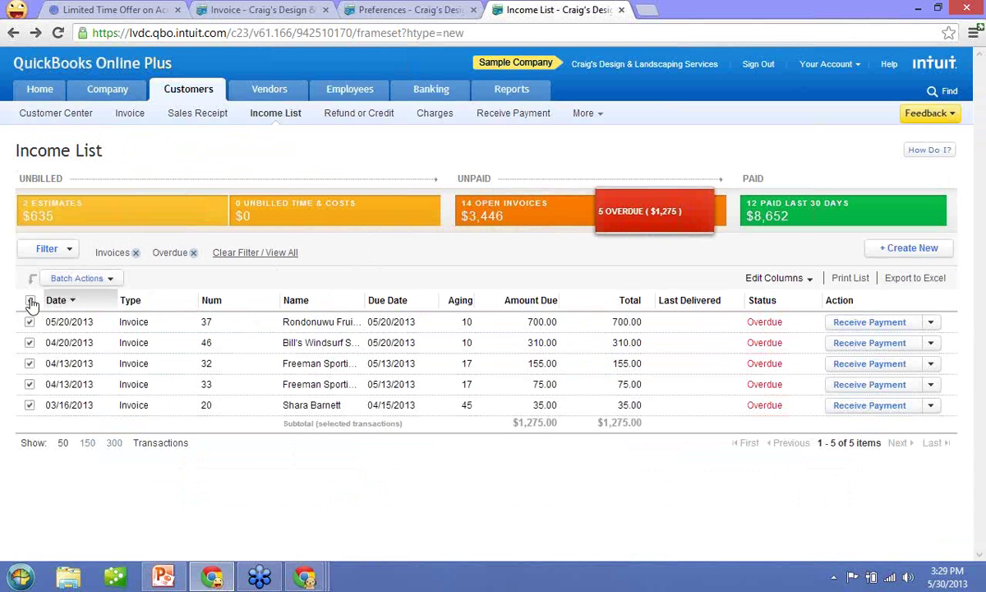
{"action": "left_click", "coordinate": [59, 281]}
- Open the bank's Downloaded Transactions without the Step 1 and Step 2 tips and sort the unaccepted ones by description
{"action": "mouse_move", "coordinate": [435, 93]}
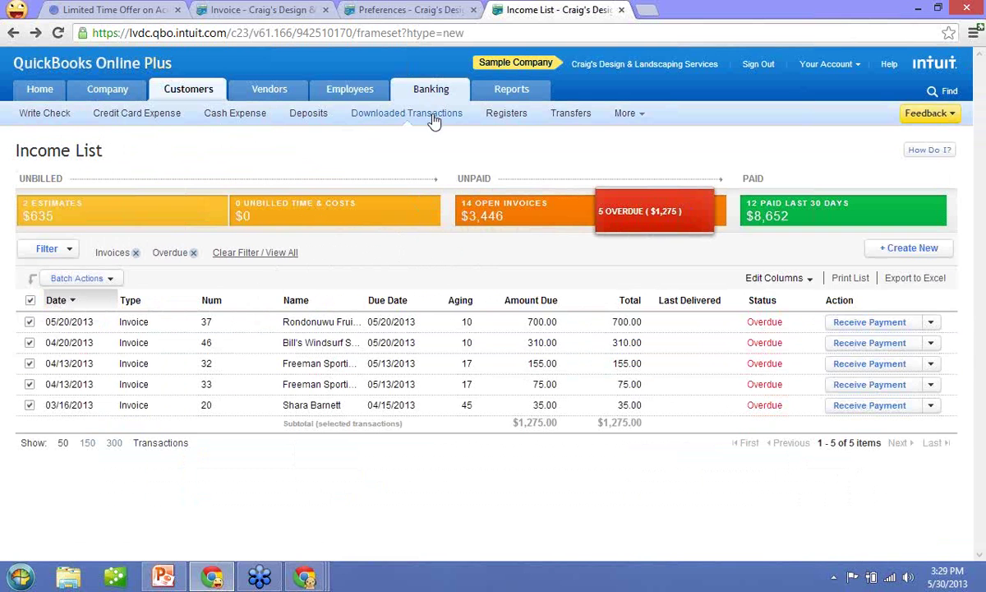
{"action": "left_click", "coordinate": [433, 116]}
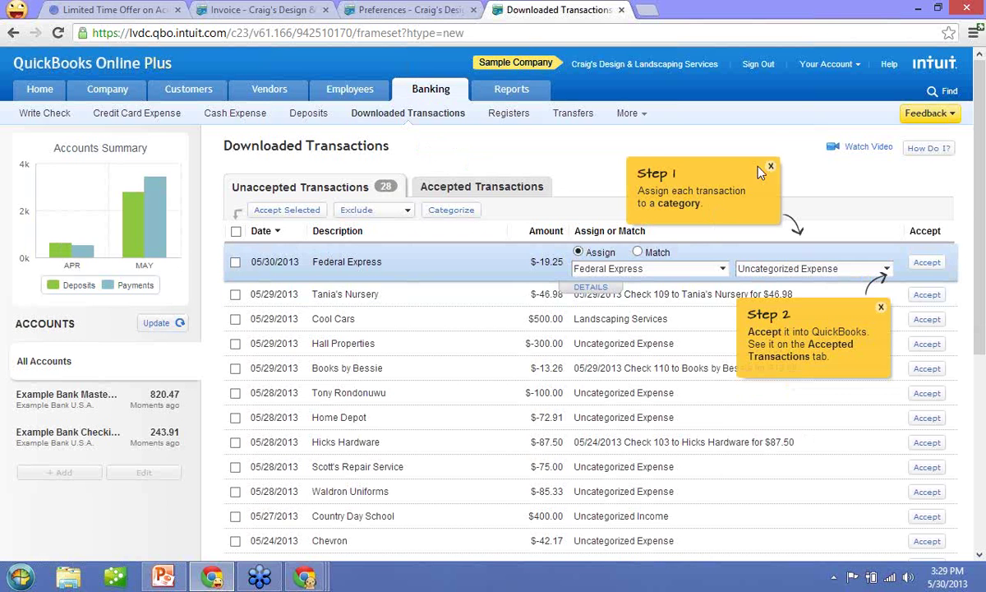
{"action": "left_click", "coordinate": [880, 307]}
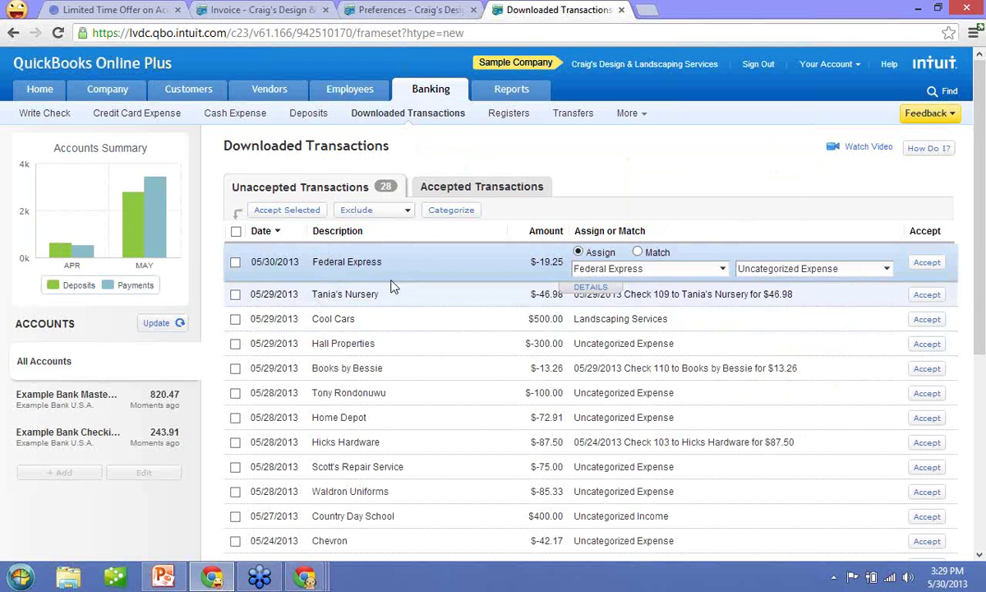
{"action": "left_click", "coordinate": [339, 232]}
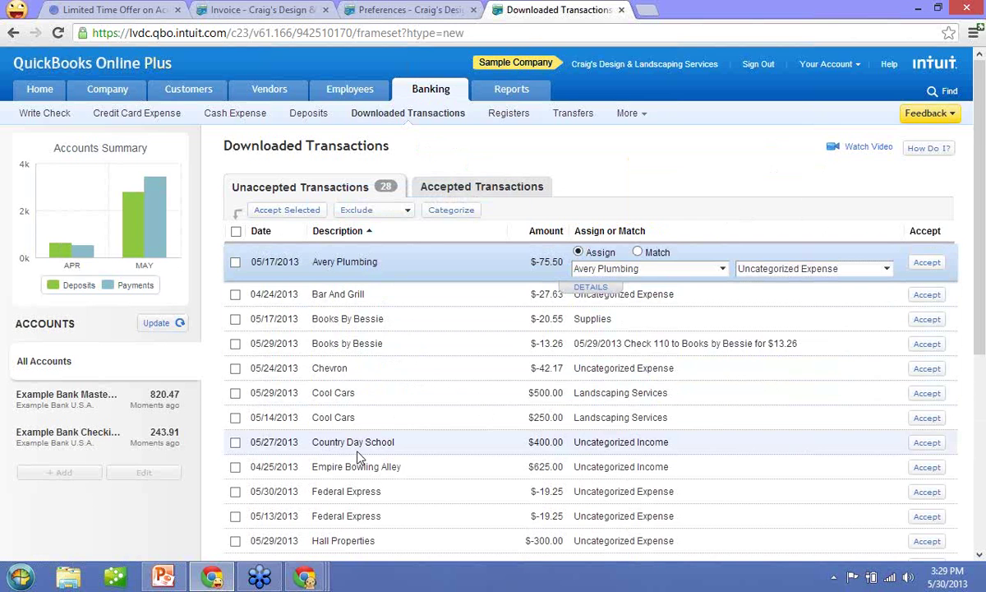
- Assign the 05/30/2013 Federal Express transaction to the Office Expenses category and accept it
{"action": "scroll", "coordinate": [356, 457], "scroll_direction": "down", "scroll_amount": 2}
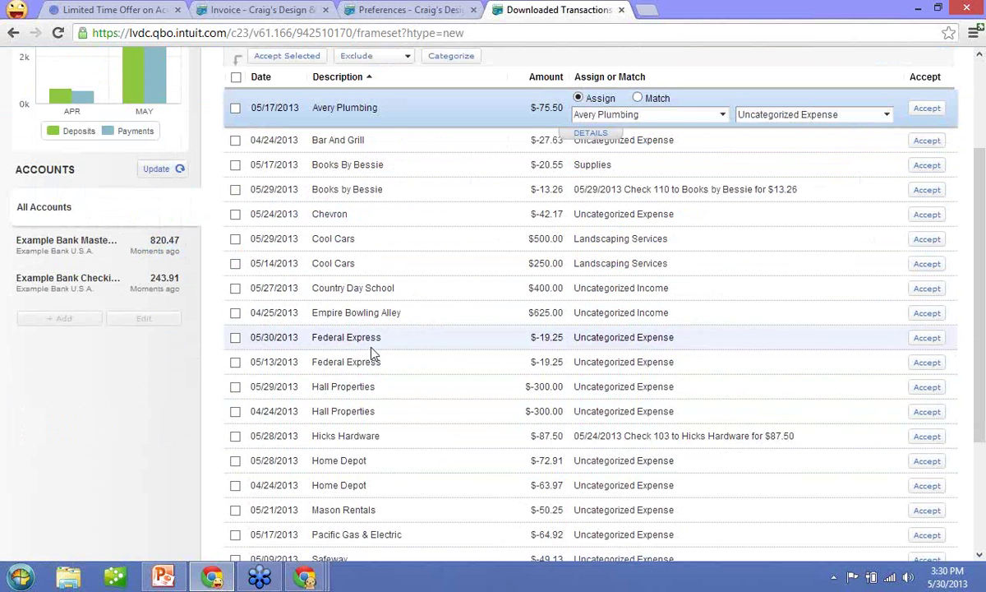
{"action": "left_click", "coordinate": [648, 339]}
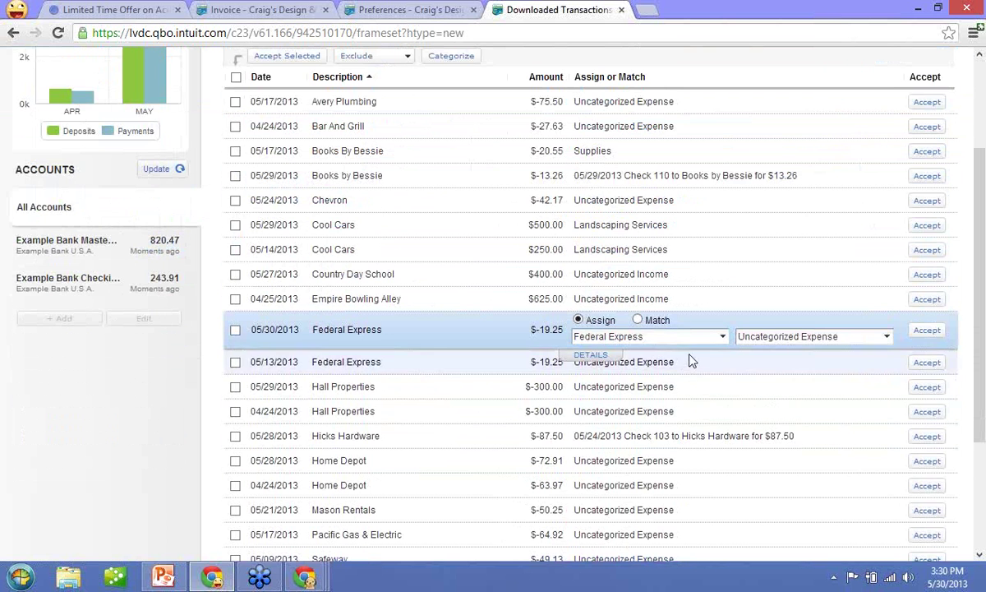
{"action": "left_click", "coordinate": [886, 336]}
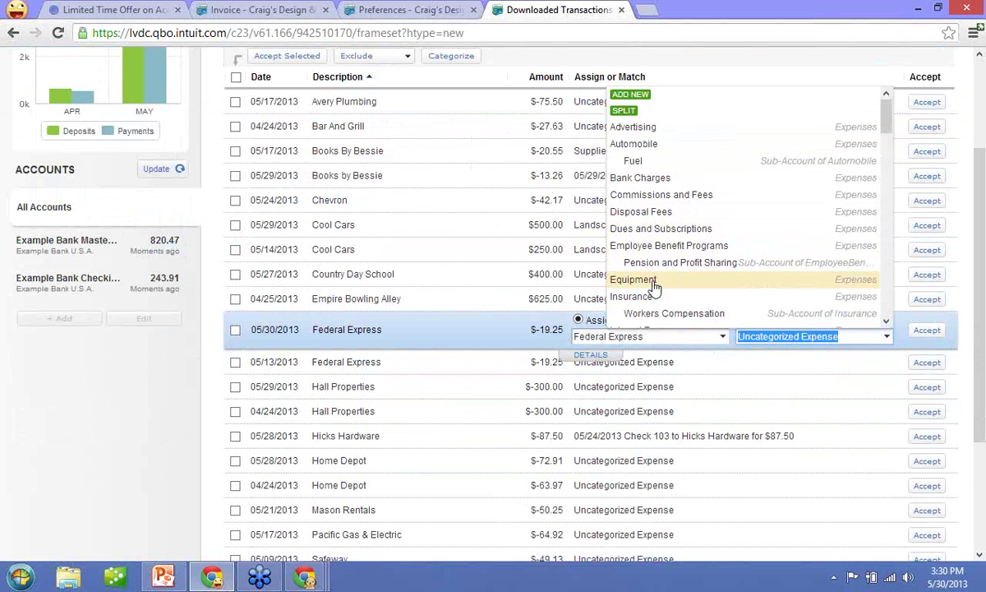
{"action": "scroll", "coordinate": [649, 267], "scroll_direction": "down", "scroll_amount": 5}
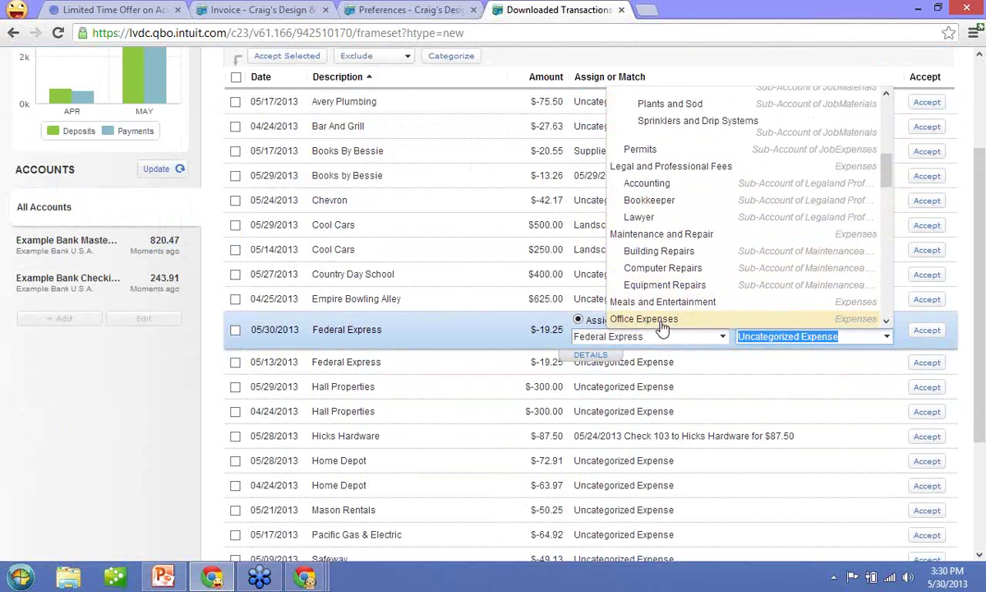
{"action": "left_click", "coordinate": [663, 319]}
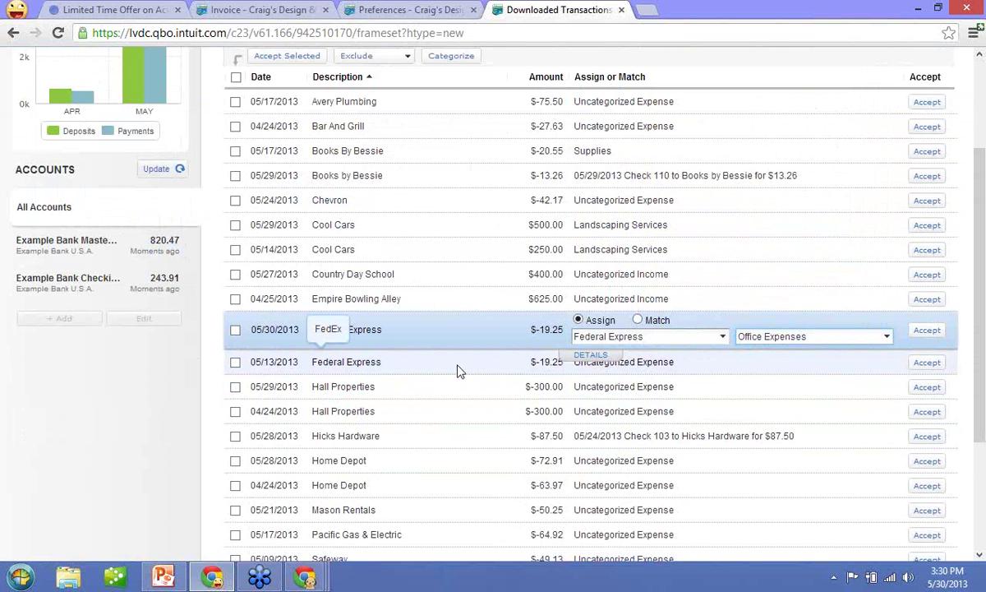
{"action": "left_click", "coordinate": [931, 335]}
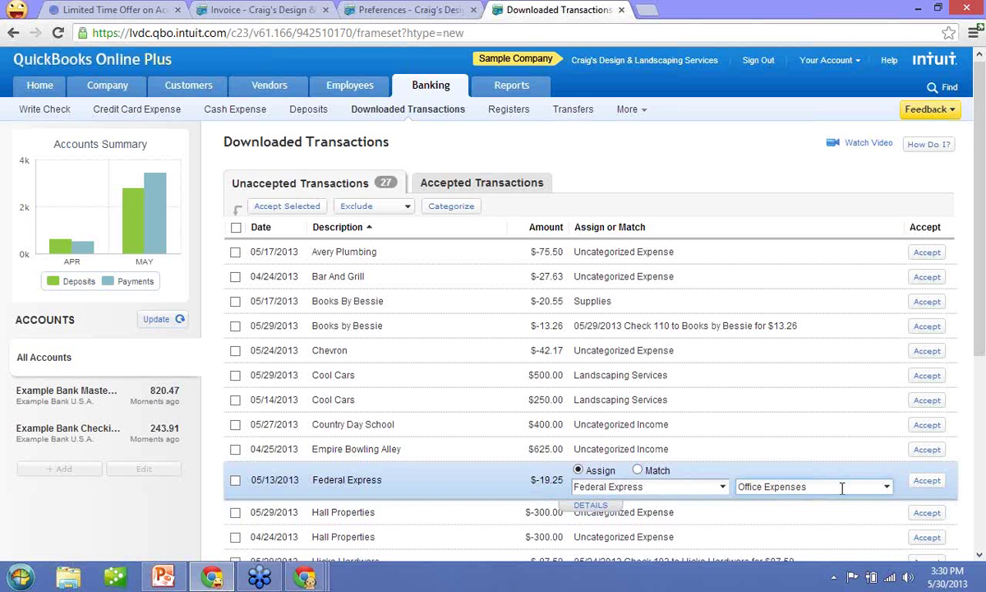
- Select both Home Depot transactions, dated 05/28/2013 and 04/24/2013, in the unaccepted list
{"action": "scroll", "coordinate": [842, 488], "scroll_direction": "down", "scroll_amount": 1}
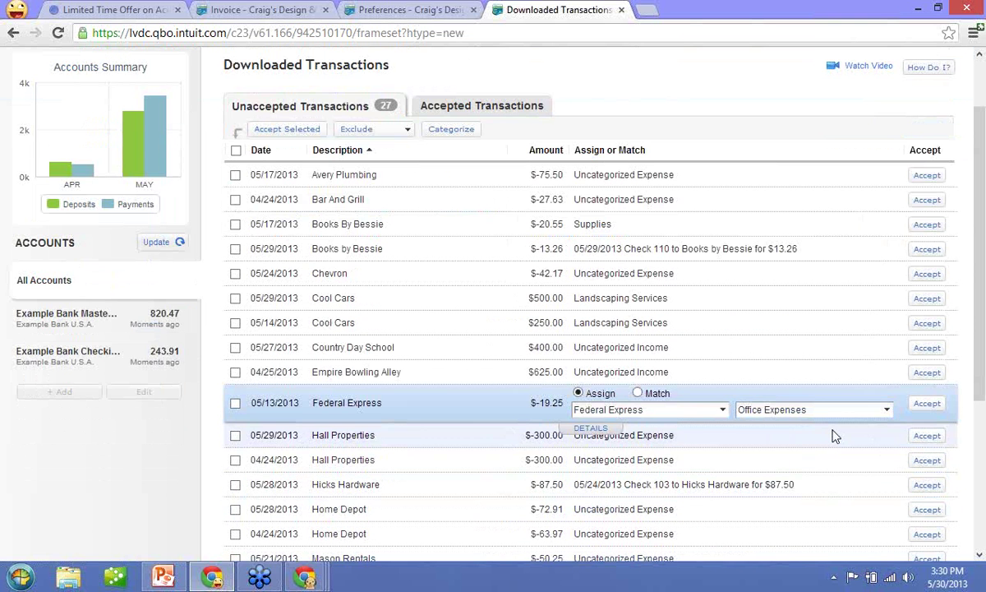
{"action": "scroll", "coordinate": [657, 444], "scroll_direction": "down", "scroll_amount": 1}
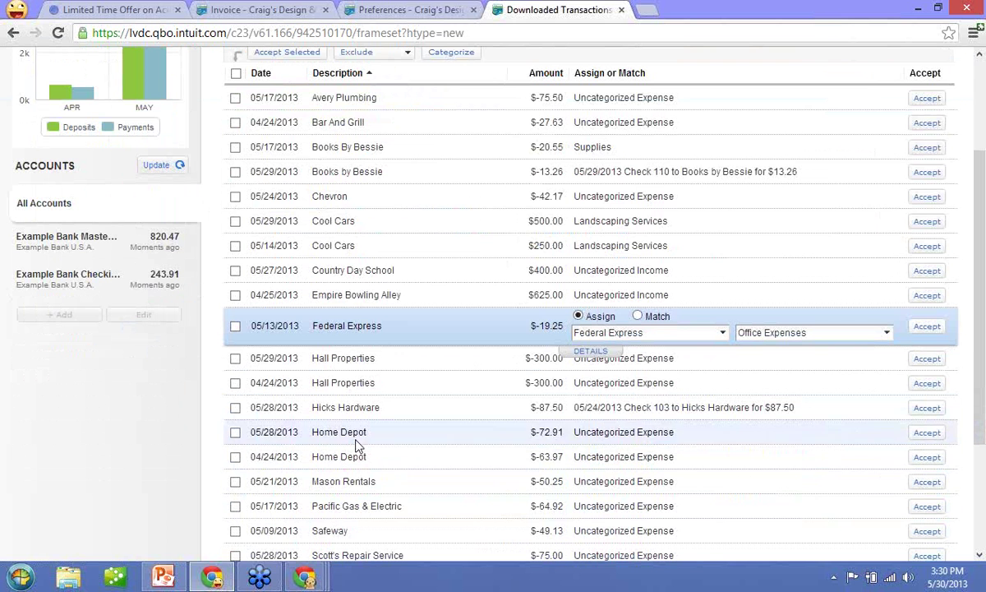
{"action": "left_click", "coordinate": [234, 432]}
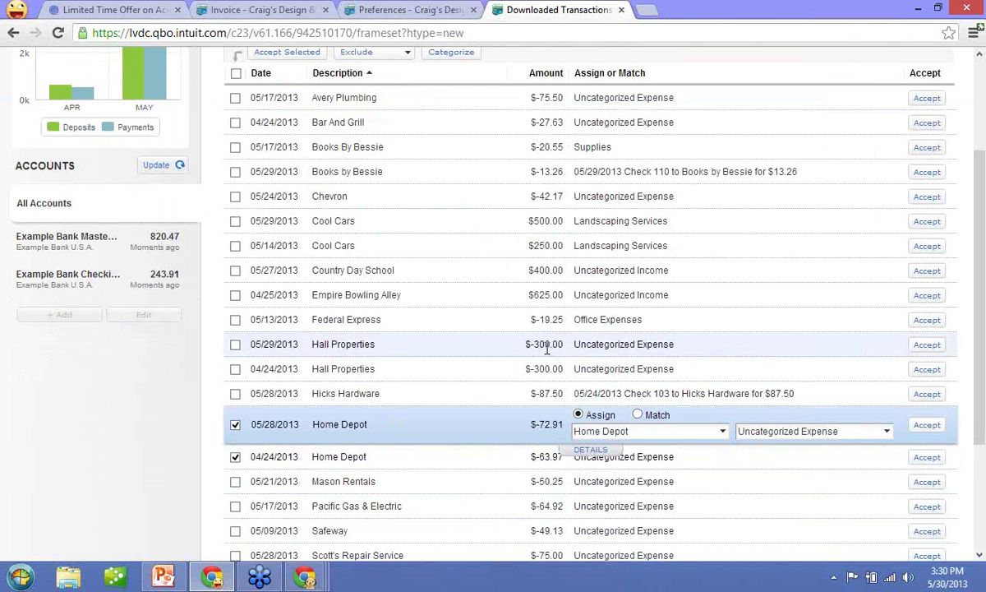
- Expand the 05/29/2013 Cool Cars $500.00 transaction and switch it from Assign to Match
{"action": "left_click", "coordinate": [634, 223]}
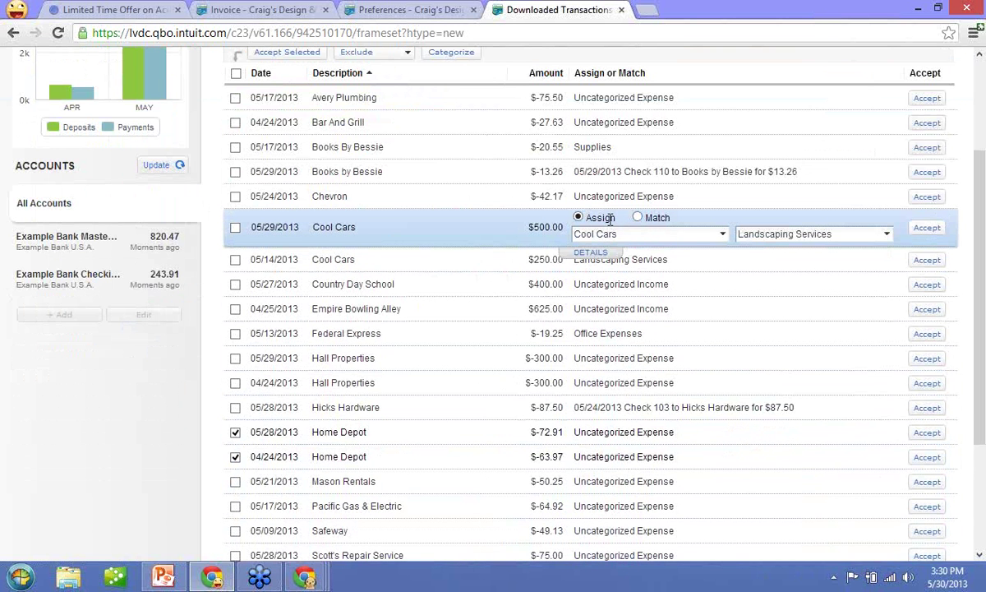
{"action": "left_click", "coordinate": [638, 219]}
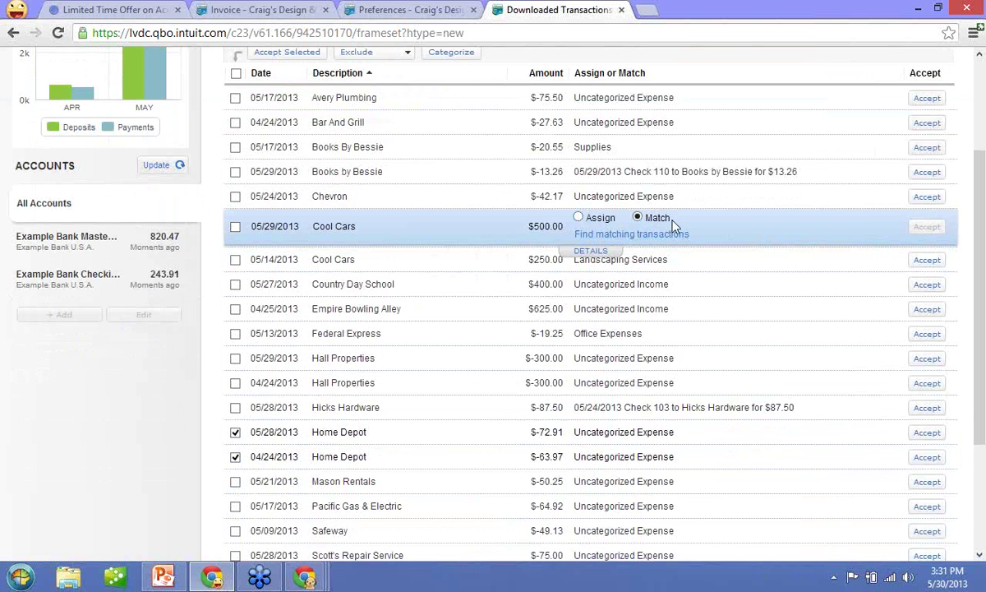
{"action": "scroll", "coordinate": [533, 285], "scroll_direction": "up", "scroll_amount": 3}
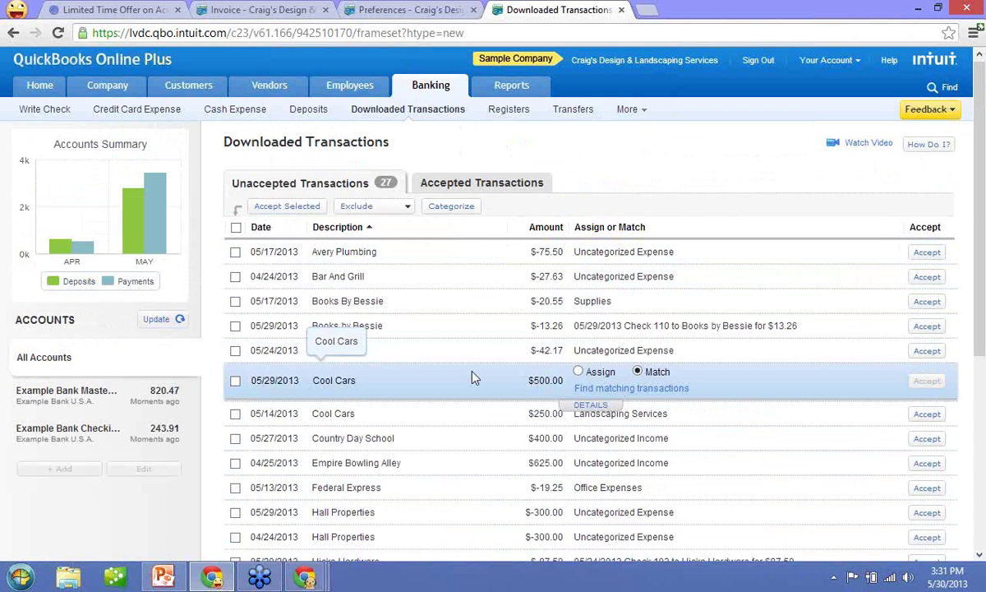
- Select the Mahoney Mugs, Ellis Equipment Rental, Brosnahan Insurance Agency and Hicks Hardware entries among the accepted transactions, and return to the unaccepted list
{"action": "left_click", "coordinate": [491, 186]}
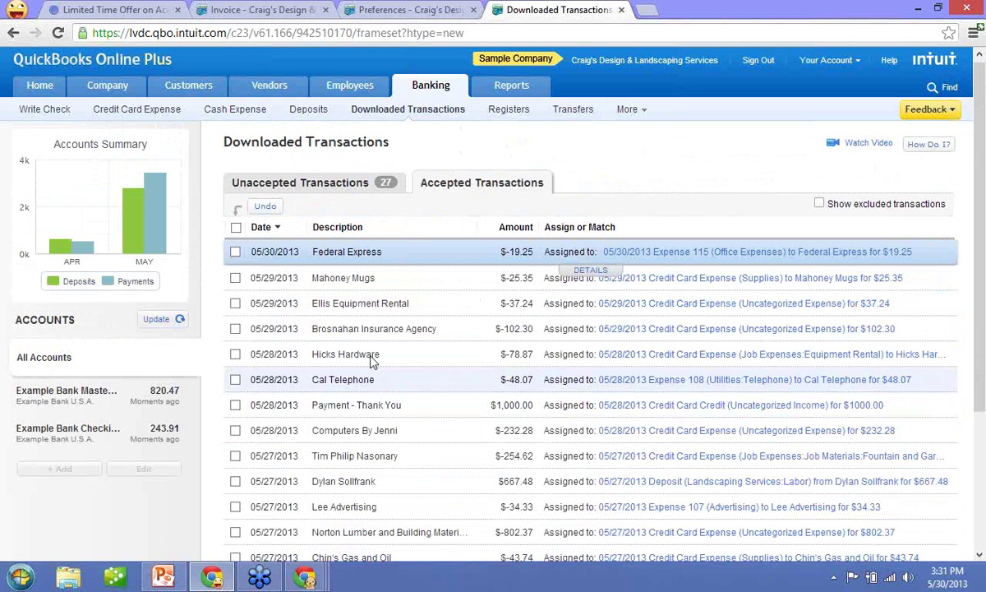
{"action": "left_click", "coordinate": [235, 277]}
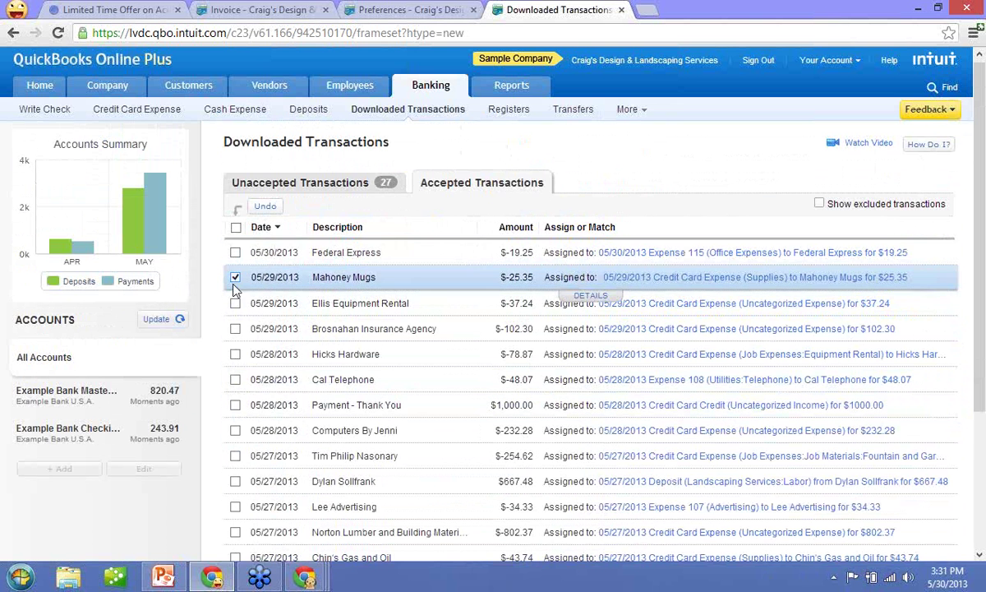
{"action": "left_click", "coordinate": [235, 303]}
{"action": "left_click", "coordinate": [235, 328]}
{"action": "left_click", "coordinate": [235, 355]}
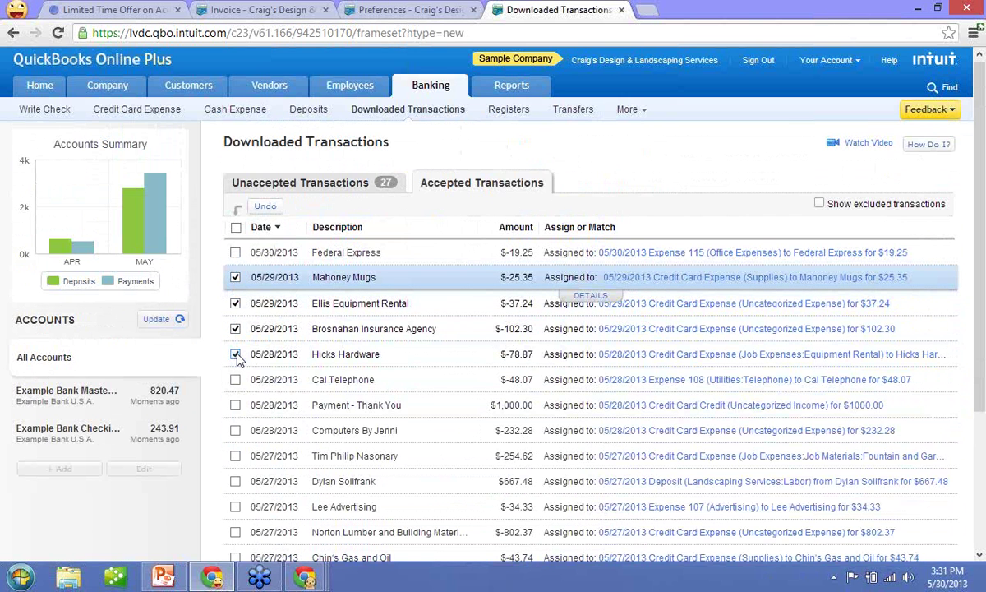
{"action": "left_click", "coordinate": [265, 208]}
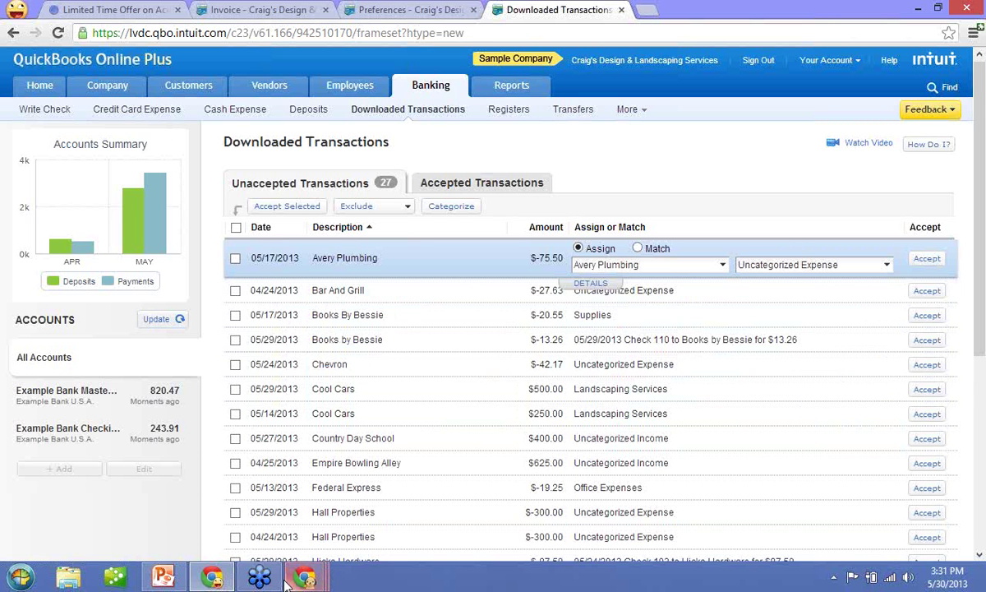
- Switch to the browser window with QuickBooks Online Accountant and sign in again with the account password
{"action": "mouse_move", "coordinate": [296, 579]}
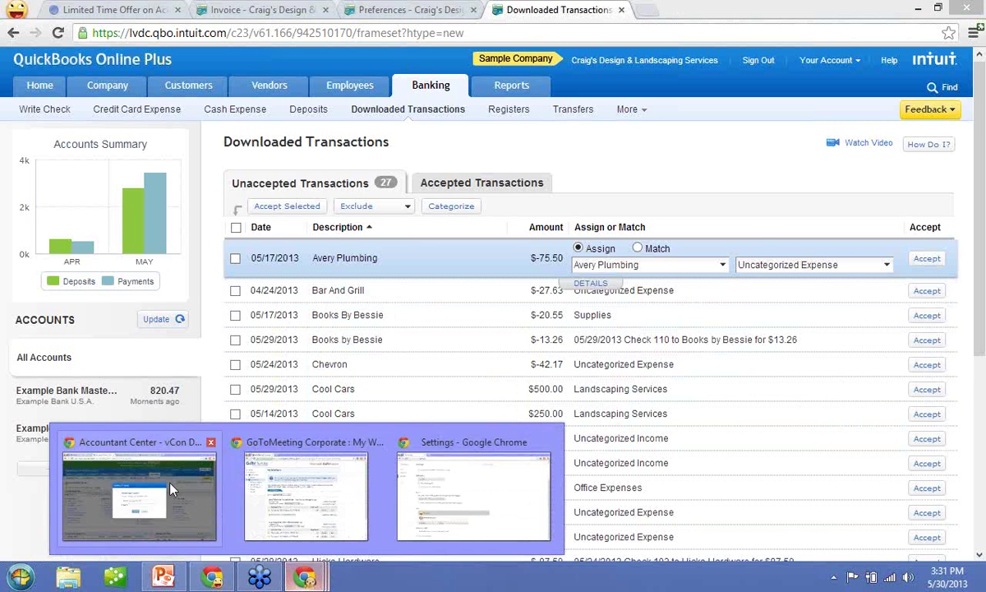
{"action": "left_click", "coordinate": [164, 489]}
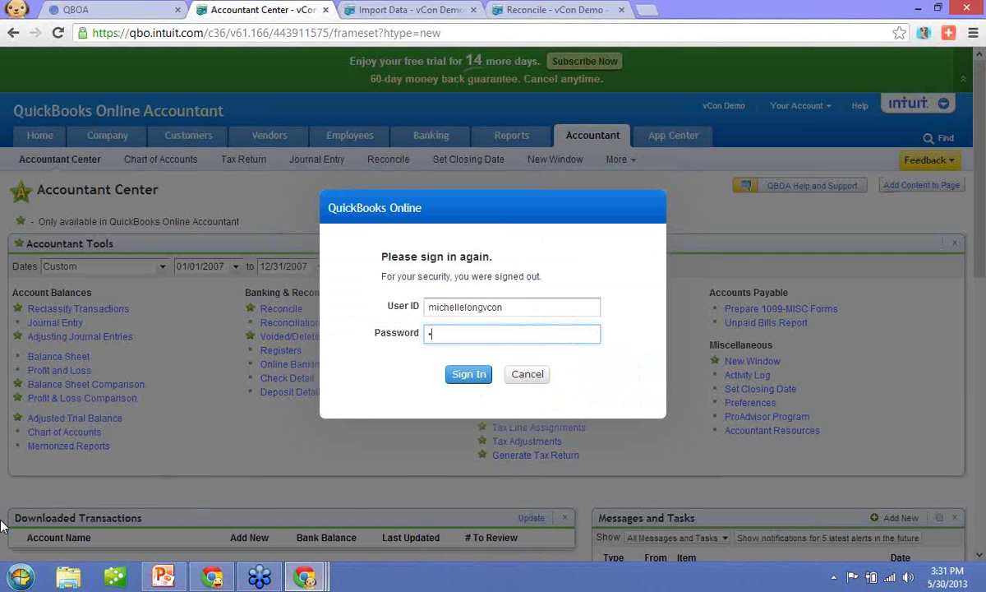
{"action": "type", "text": "•••••••"}
{"action": "key", "text": "Return"}
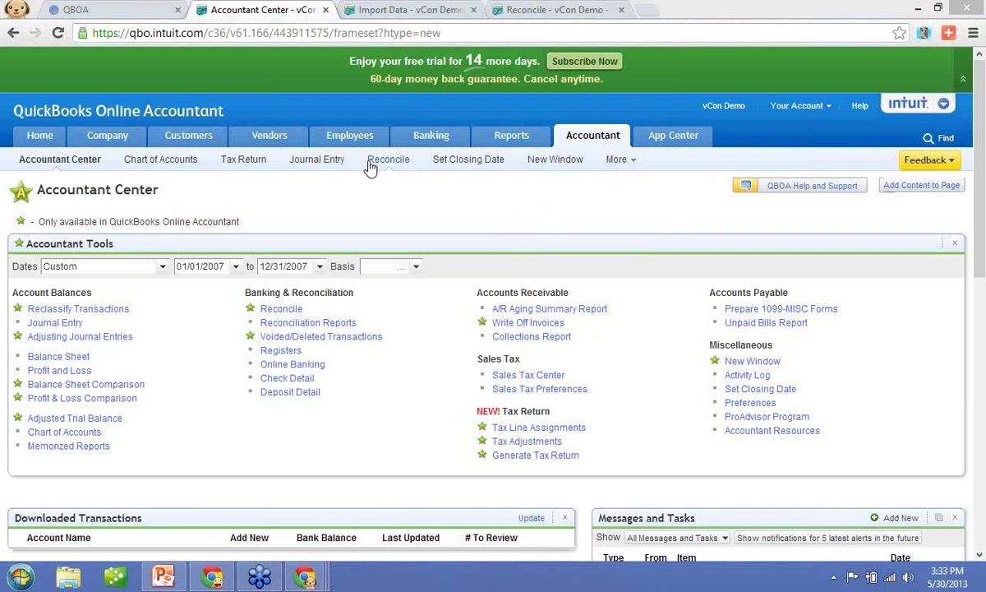
- View the accountant's active client list in the QBOA tab and return to the Accountant Center
{"action": "left_click", "coordinate": [81, 17]}
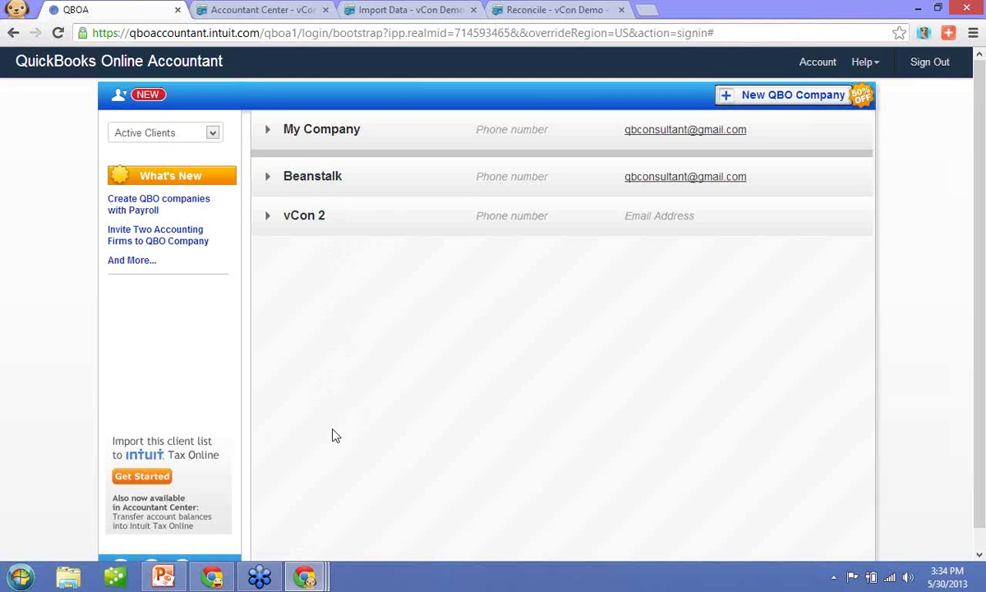
{"action": "left_click", "coordinate": [255, 12]}
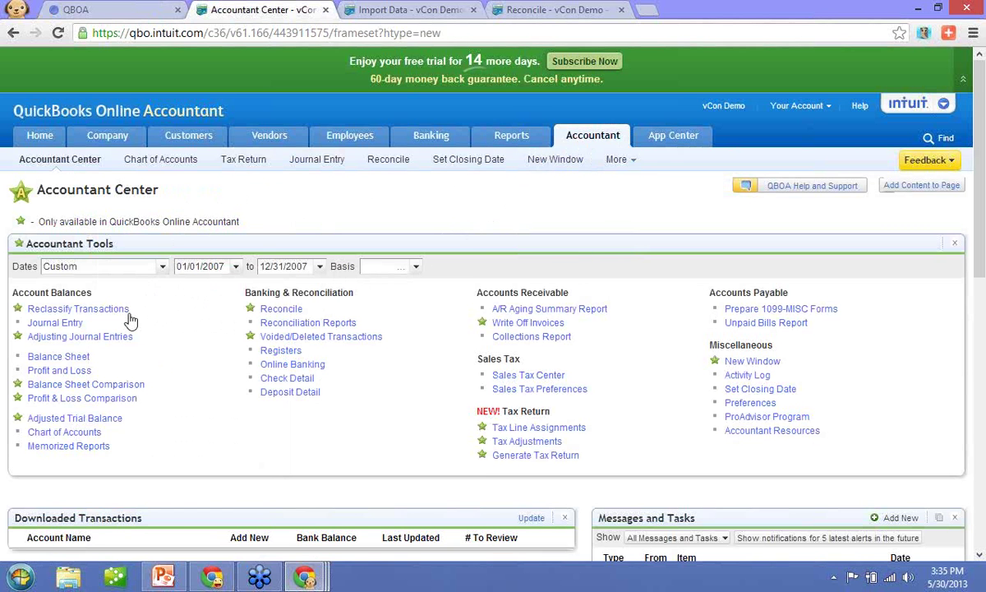
- Open the Reclassify Transactions tool and list the transactions of the 7410 Equipment Rental account
{"action": "left_click", "coordinate": [60, 309]}
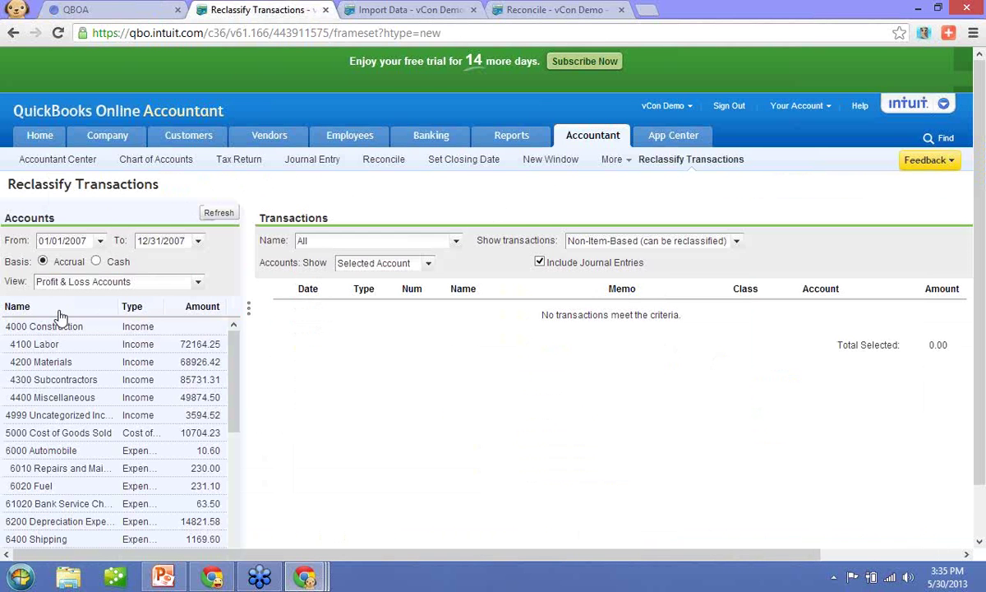
{"action": "left_click", "coordinate": [70, 327]}
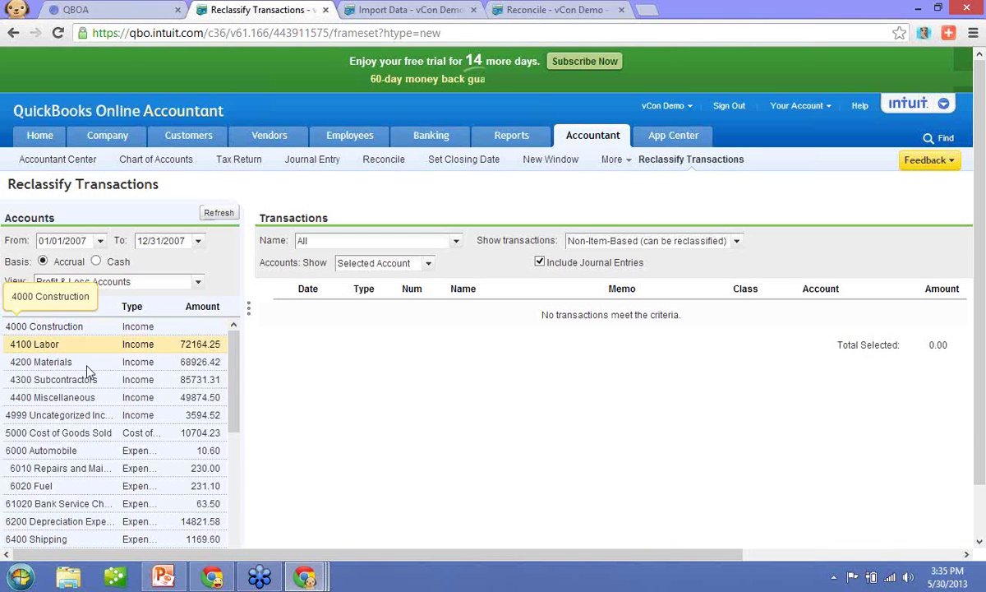
{"action": "scroll", "coordinate": [82, 345], "scroll_direction": "down", "scroll_amount": 5}
{"action": "scroll", "coordinate": [91, 377], "scroll_direction": "down", "scroll_amount": 2}
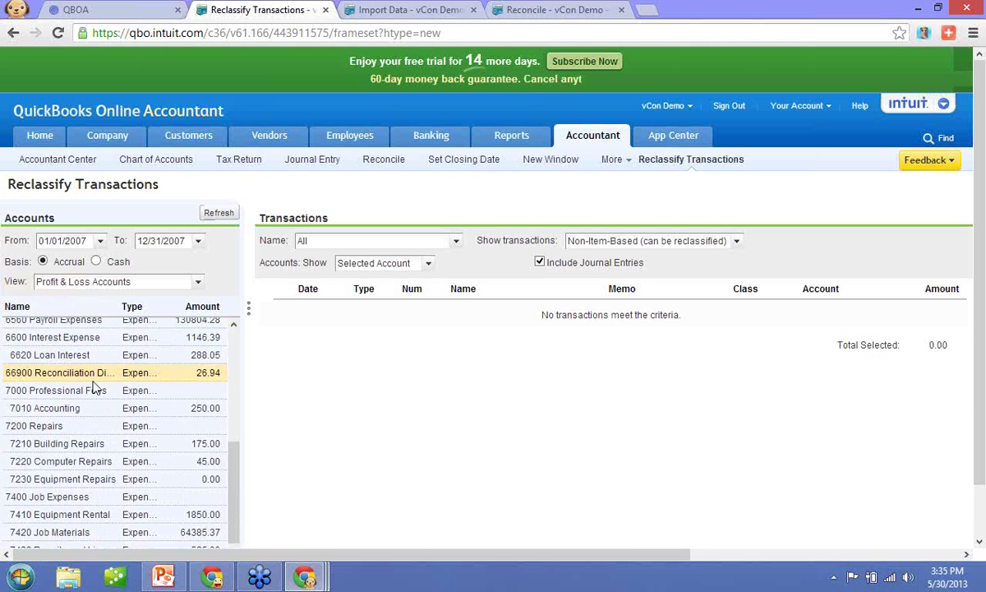
{"action": "scroll", "coordinate": [88, 416], "scroll_direction": "up", "scroll_amount": 2}
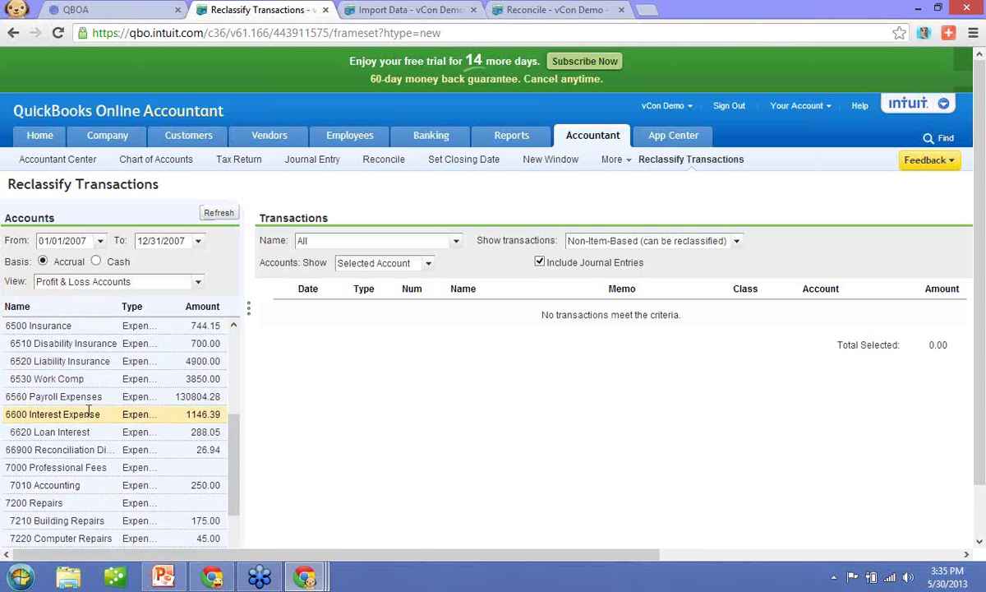
{"action": "scroll", "coordinate": [85, 427], "scroll_direction": "down", "scroll_amount": 2}
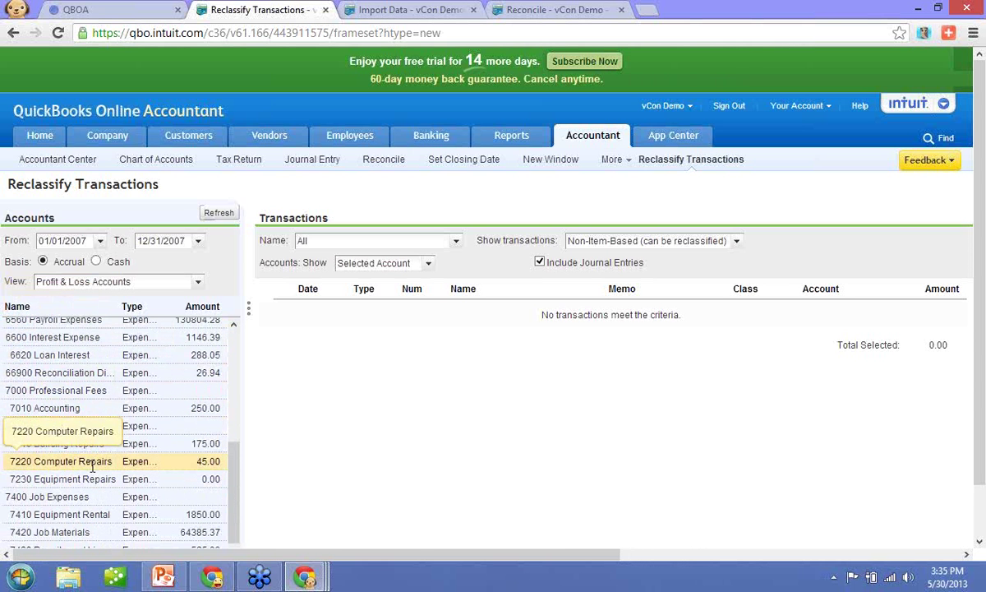
{"action": "scroll", "coordinate": [92, 468], "scroll_direction": "down", "scroll_amount": 2}
{"action": "scroll", "coordinate": [92, 471], "scroll_direction": "down", "scroll_amount": 1}
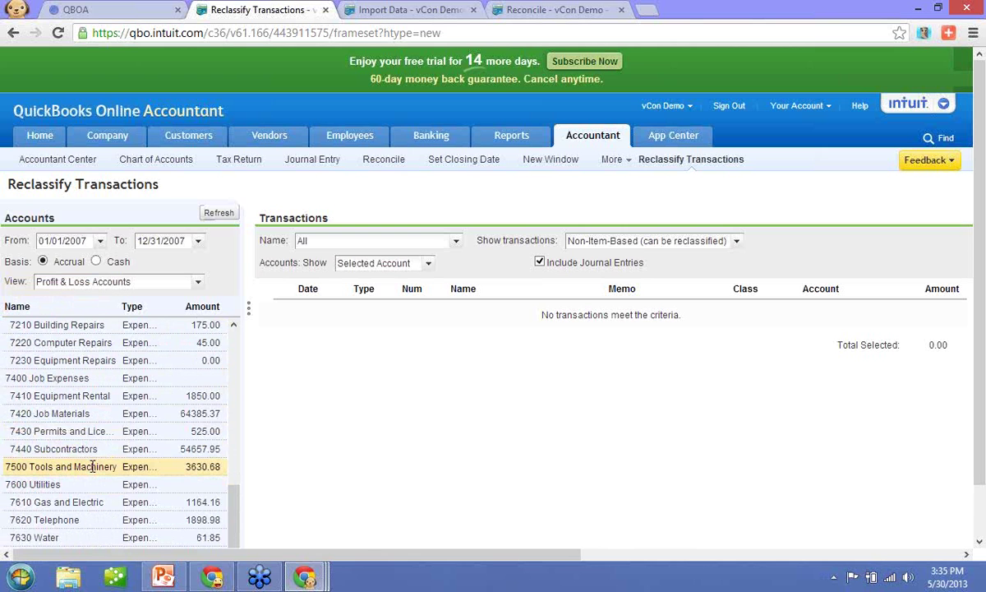
{"action": "left_click", "coordinate": [87, 397]}
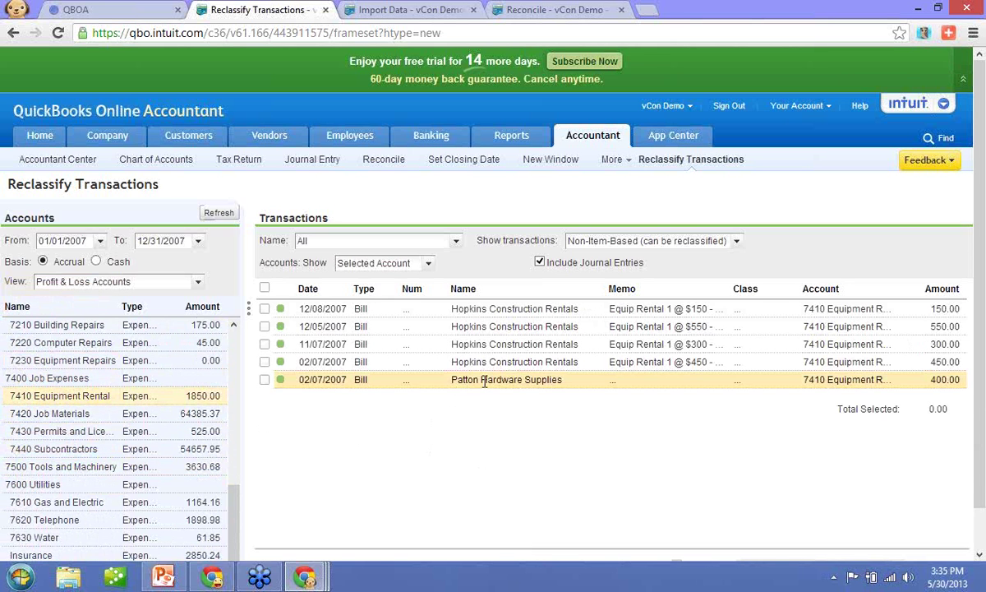
- Select the 11/07/2007 and both 02/07/2007 equipment rental bills and choose 5000 Cost of Goods Sold as their new account
{"action": "left_click", "coordinate": [265, 379]}
{"action": "left_click", "coordinate": [265, 361]}
{"action": "left_click", "coordinate": [264, 343]}
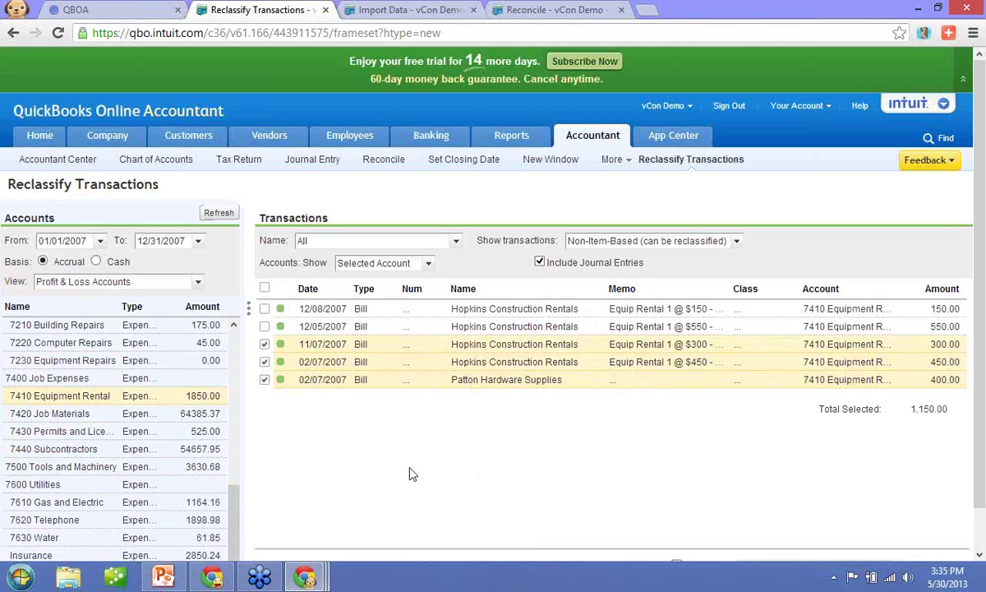
{"action": "scroll", "coordinate": [412, 474], "scroll_direction": "down", "scroll_amount": 1}
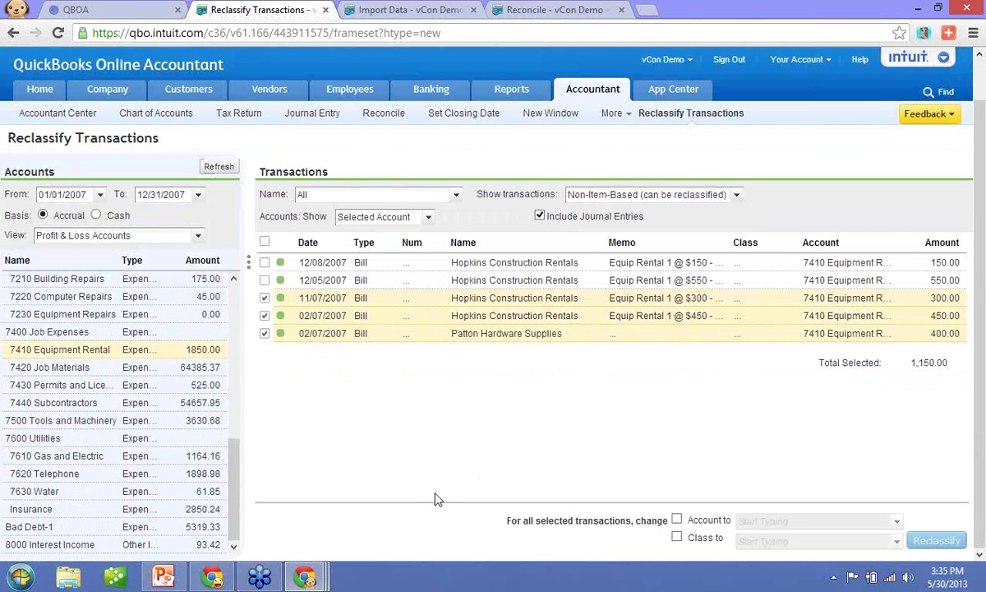
{"action": "left_click", "coordinate": [676, 520]}
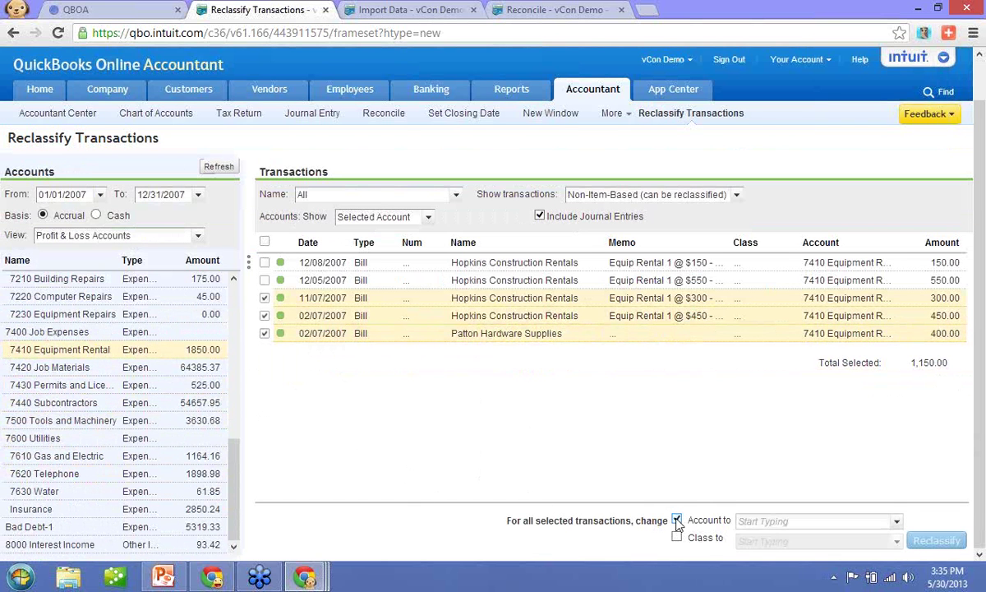
{"action": "left_click", "coordinate": [898, 523]}
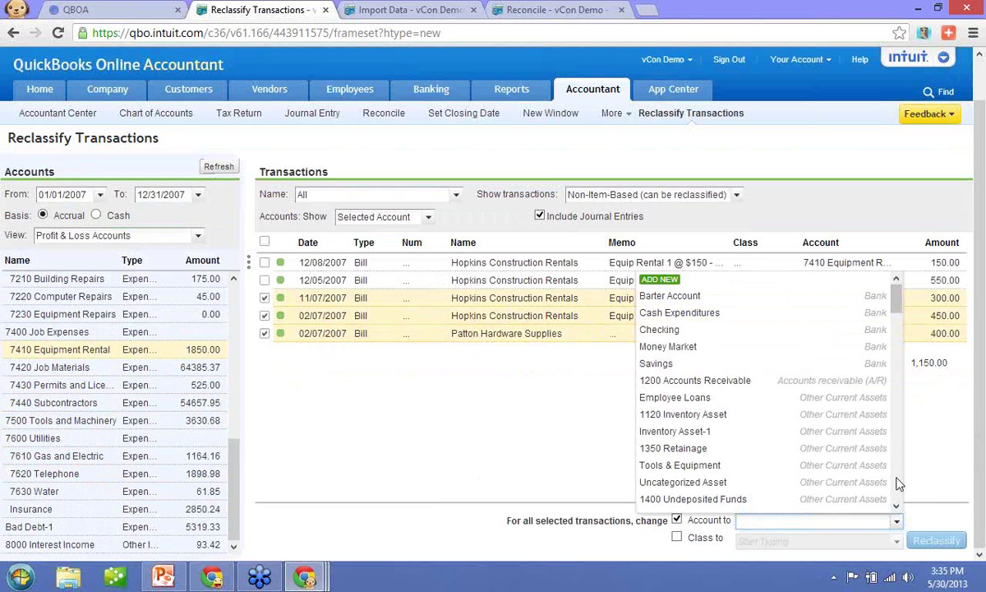
{"action": "left_click", "coordinate": [898, 485]}
{"action": "left_click", "coordinate": [898, 484]}
{"action": "left_click", "coordinate": [898, 485]}
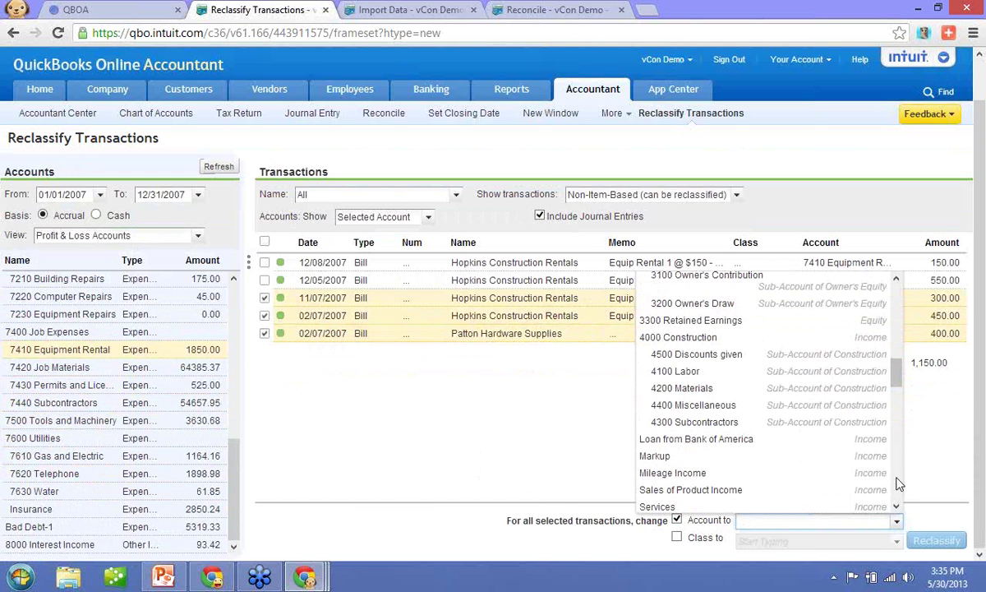
{"action": "left_click", "coordinate": [898, 484]}
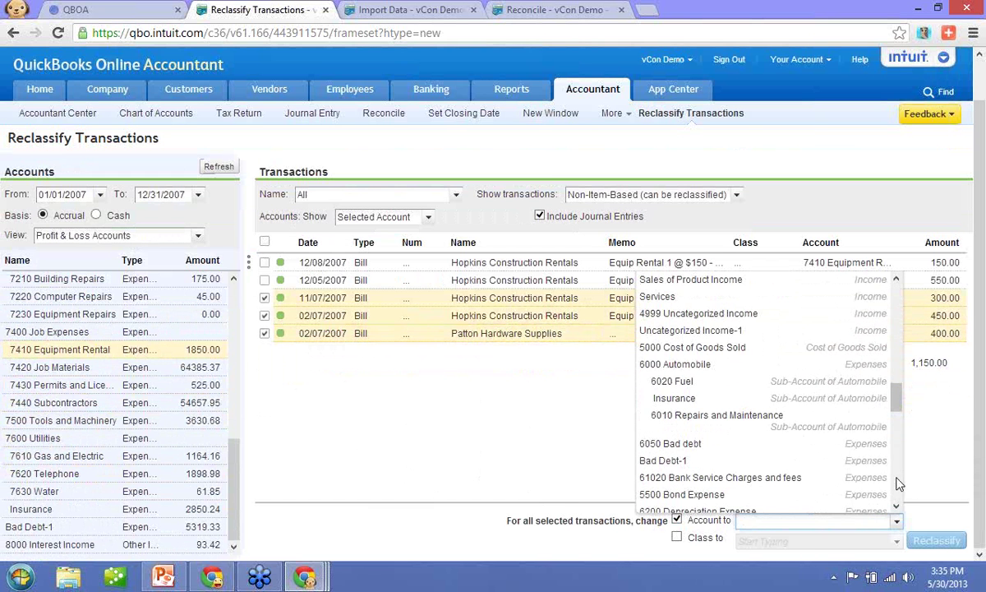
{"action": "left_click", "coordinate": [733, 349]}
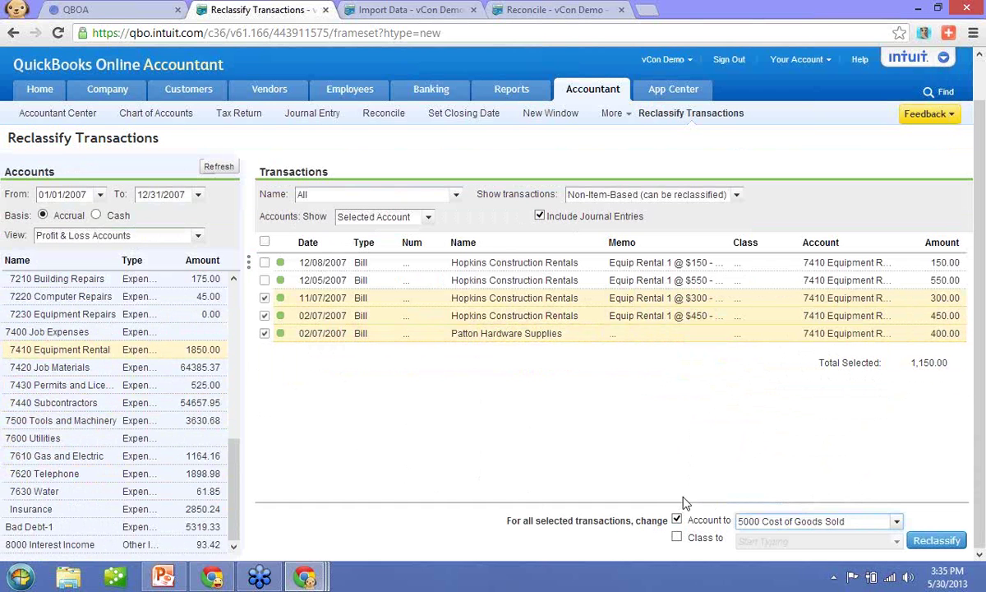
- Choose New Construction as the new class for the selected bills and reclassify them
{"action": "left_click", "coordinate": [677, 538]}
{"action": "left_click", "coordinate": [897, 544]}
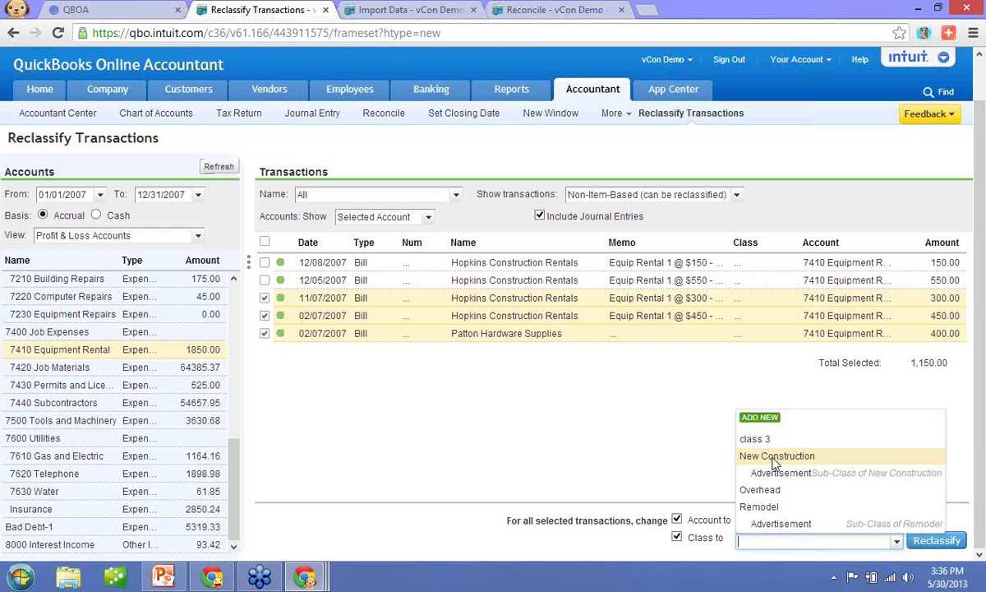
{"action": "left_click", "coordinate": [774, 457]}
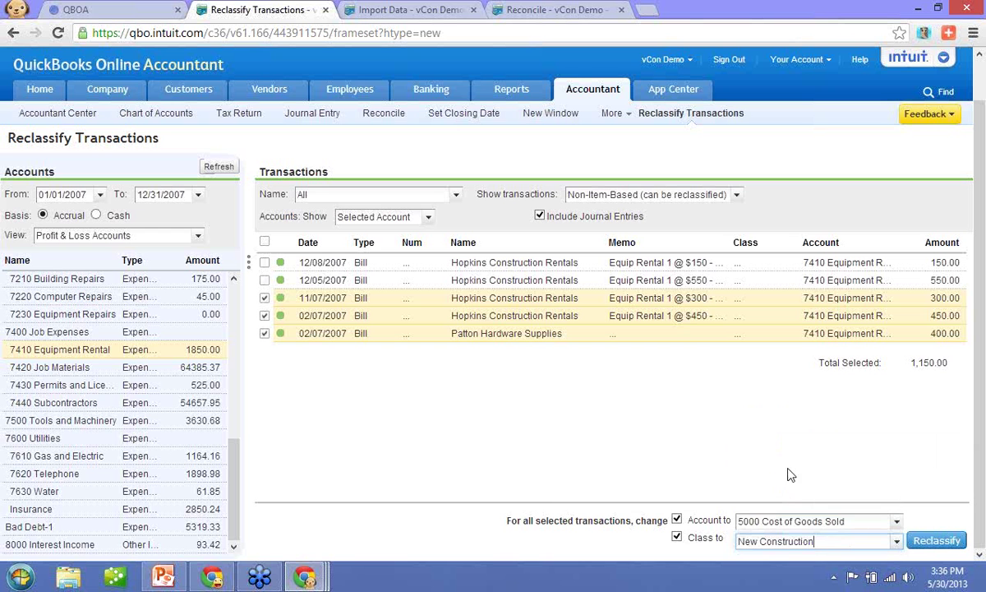
{"action": "left_click", "coordinate": [936, 541]}
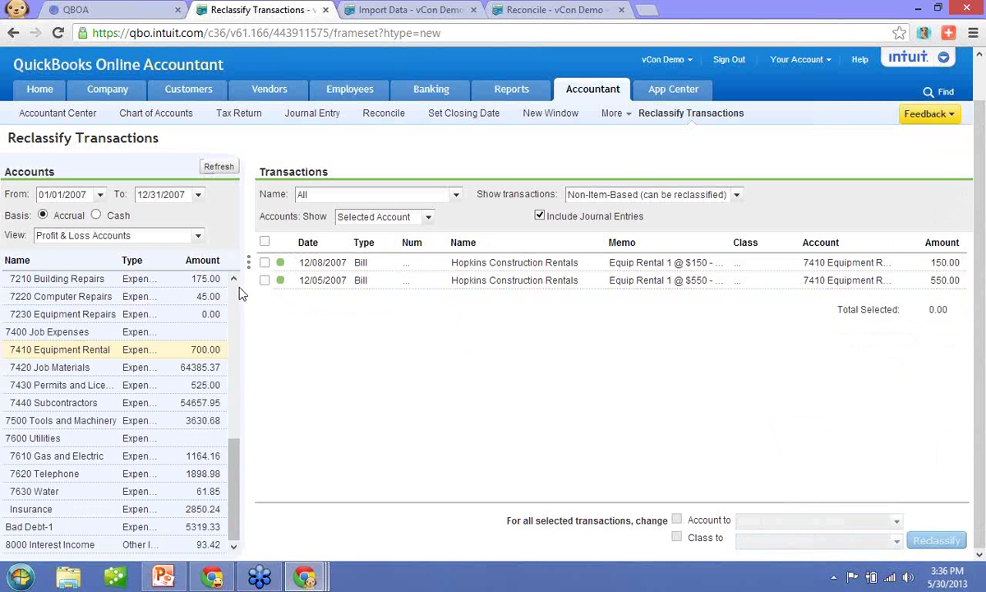
- List the transactions of the 5000 Cost of Goods Sold account to check the reclassified bills
{"action": "scroll", "coordinate": [236, 284], "scroll_direction": "up", "scroll_amount": 6}
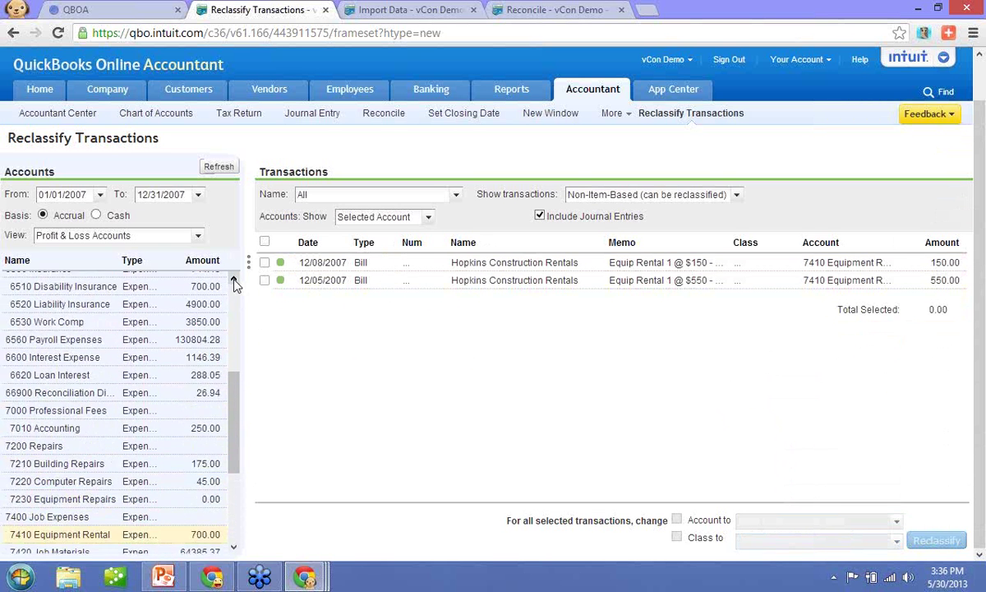
{"action": "scroll", "coordinate": [235, 284], "scroll_direction": "up", "scroll_amount": 2}
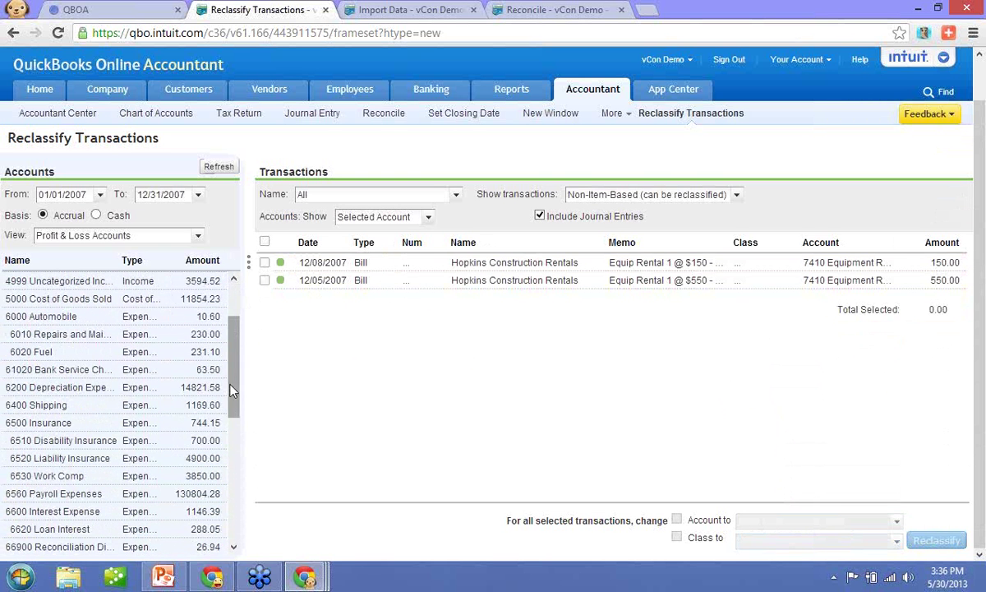
{"action": "left_click", "coordinate": [96, 304]}
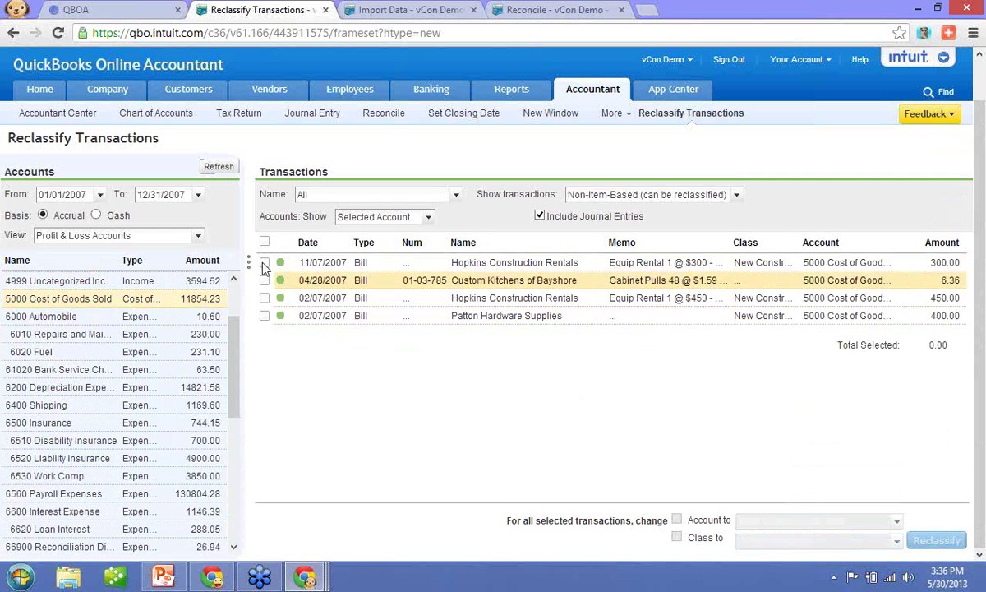
- Return to the Accountant Center and open a new journal entry, ready for its first account line
{"action": "left_click", "coordinate": [94, 118]}
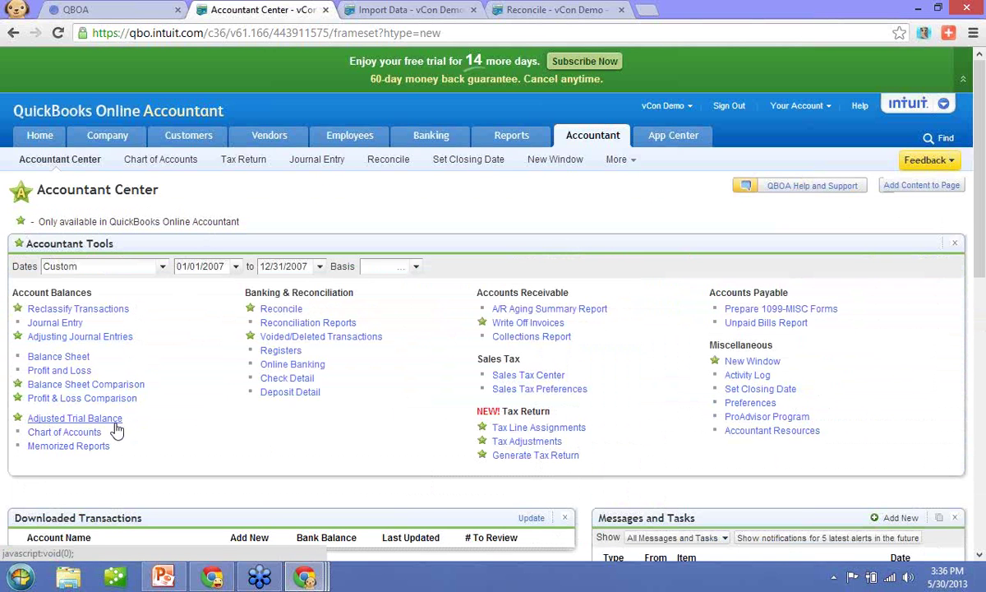
{"action": "left_click", "coordinate": [50, 324]}
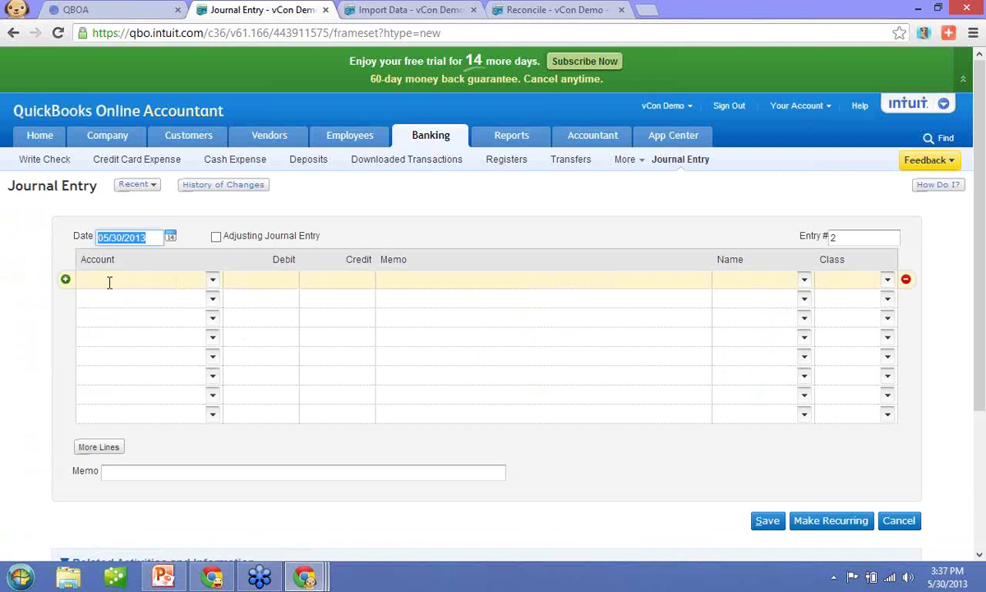
{"action": "left_click", "coordinate": [110, 282]}
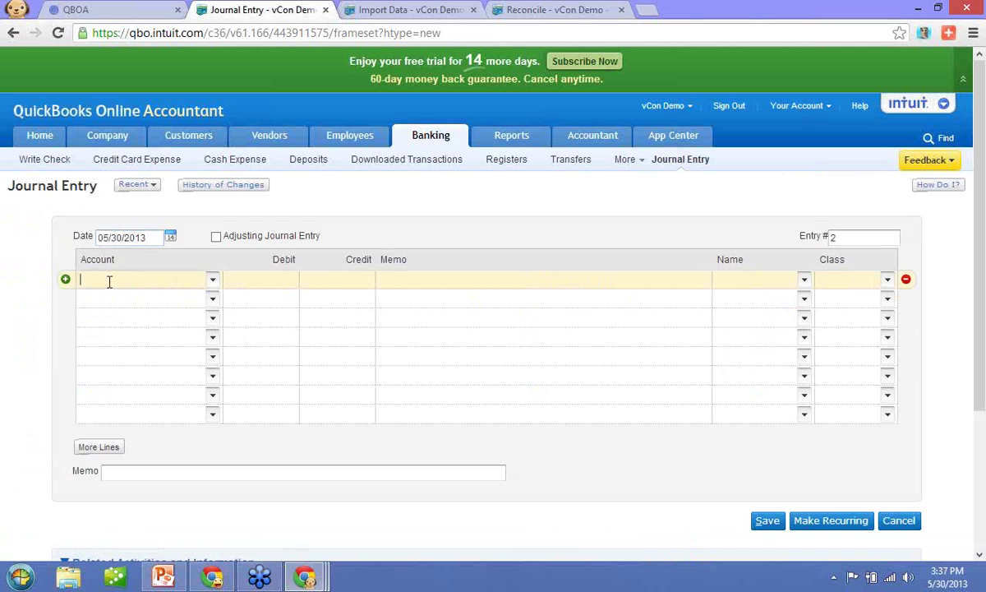
- Enter a 500.00 debit to 1200 Accounts Receivable on the first line and fill in the customer's name
{"action": "type", "text": "2000 Accoun"}
{"action": "key", "text": "ctrl+a"}
{"action": "type", "text": "accoun"}
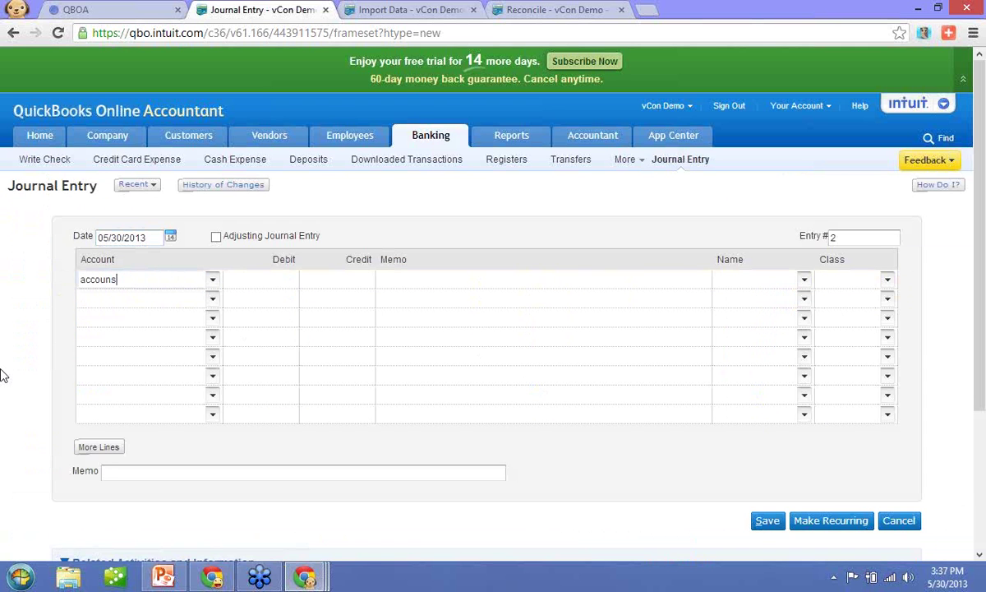
{"action": "type", "text": "ts re"}
{"action": "key", "text": "Tab"}
{"action": "type", "text": "500"}
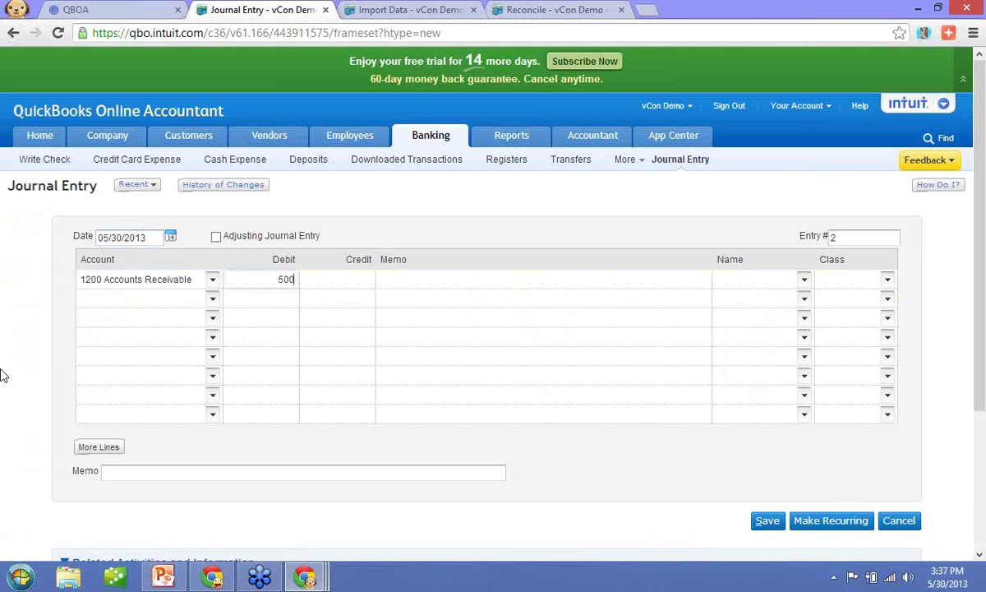
{"action": "key", "text": "Tab"}
{"action": "key", "text": "Tab"}
{"action": "key", "text": "Tab"}
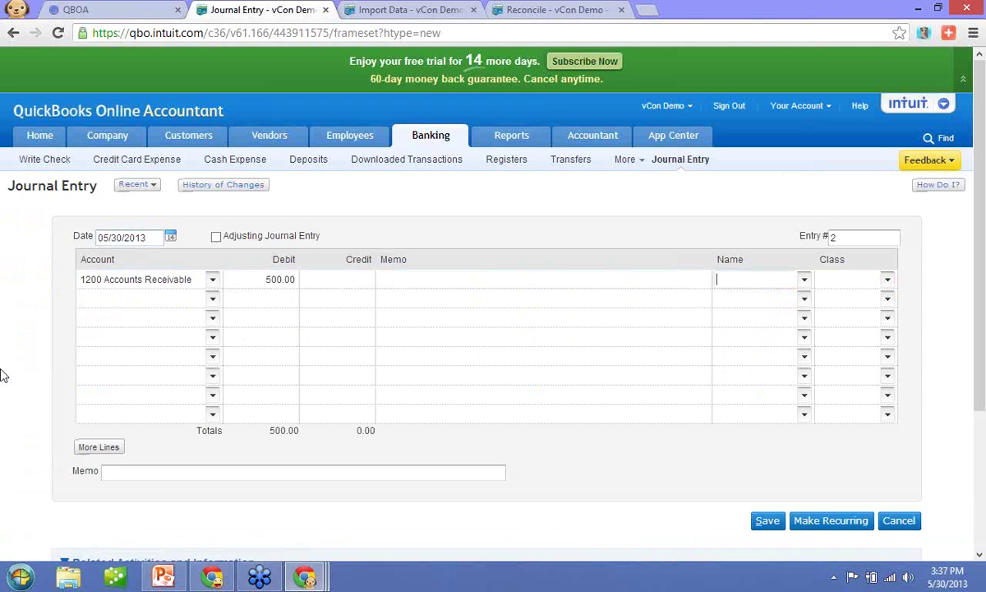
{"action": "type", "text": "Abercrombie, Kr..."}
{"action": "key", "text": "Tab"}
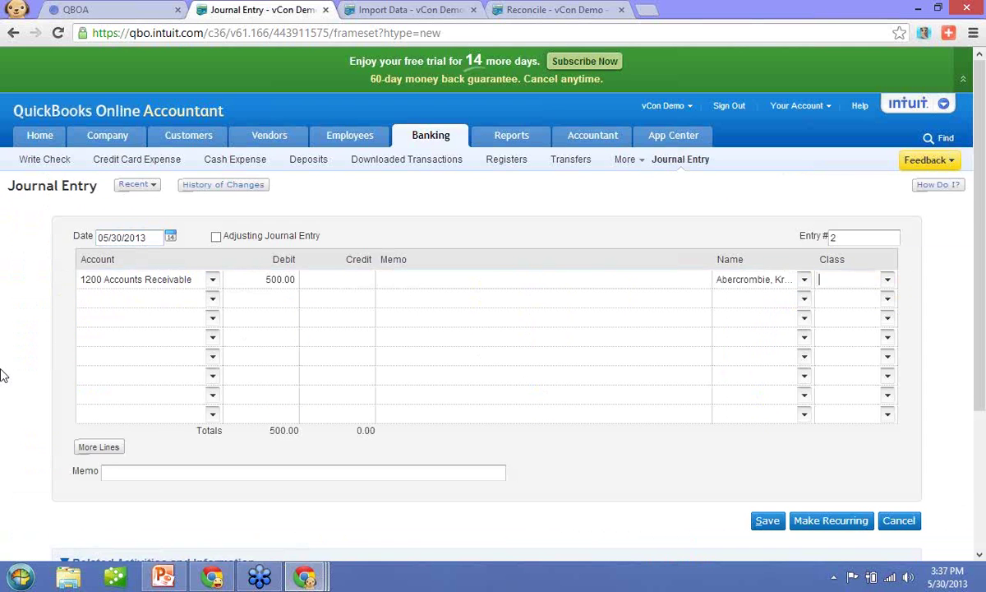
- Enter a 500.00 credit to 2000 Accounts Payable for the vendor Perry Windows and save the journal entry without classes
{"action": "key", "text": "Tab"}
{"action": "type", "text": "2000 Accou"}
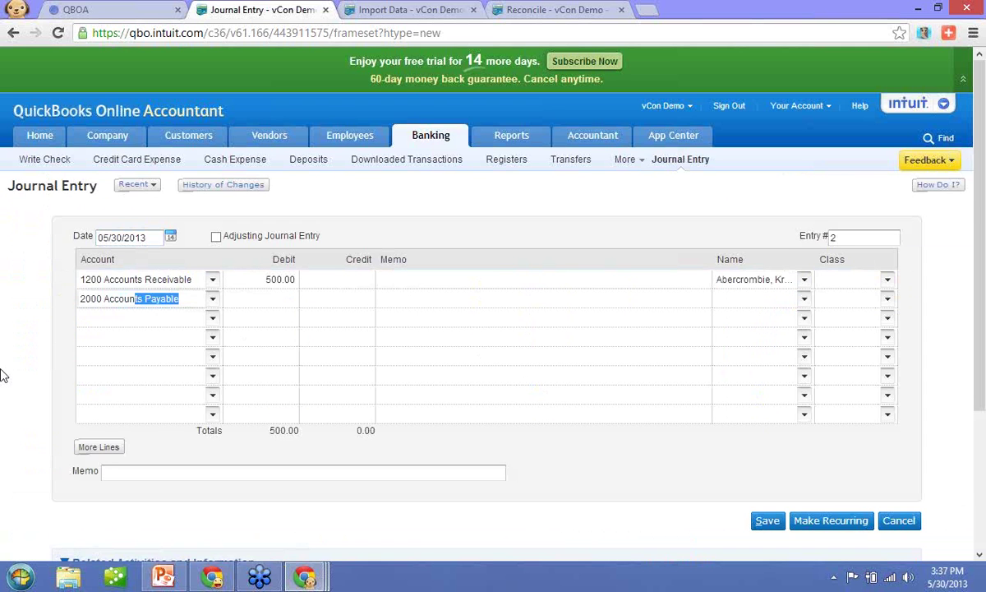
{"action": "key", "text": "Tab"}
{"action": "key", "text": "Tab"}
{"action": "key", "text": "Tab"}
{"action": "key", "text": "Tab"}
{"action": "type", "text": "Perr"}
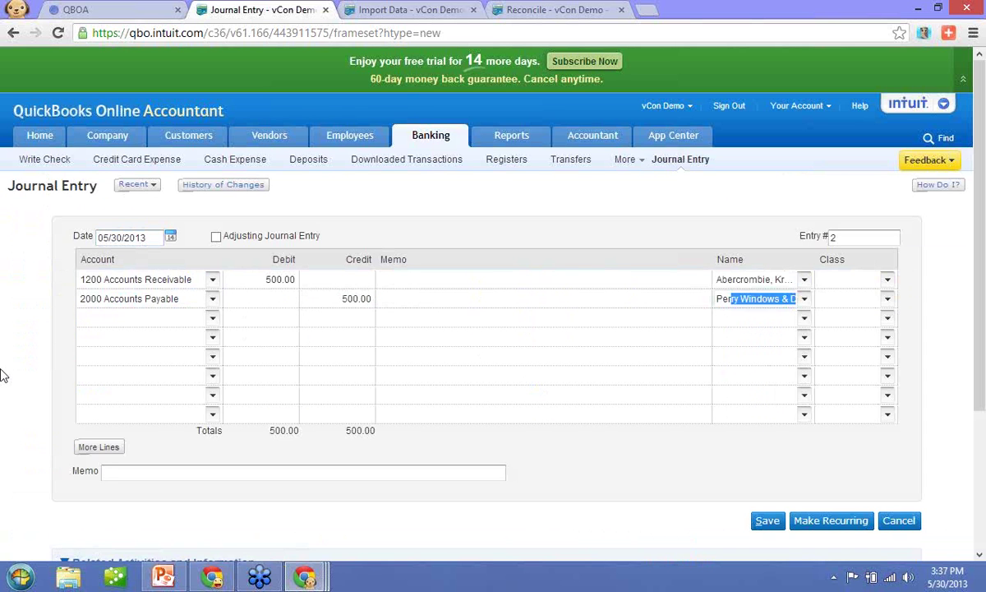
{"action": "key", "text": "Tab"}
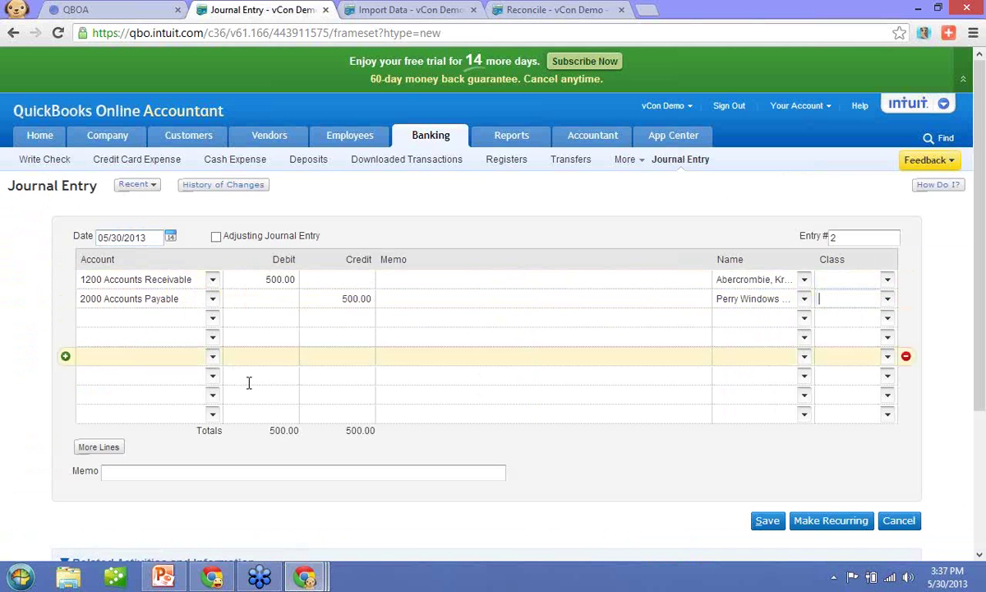
{"action": "left_click", "coordinate": [764, 523]}
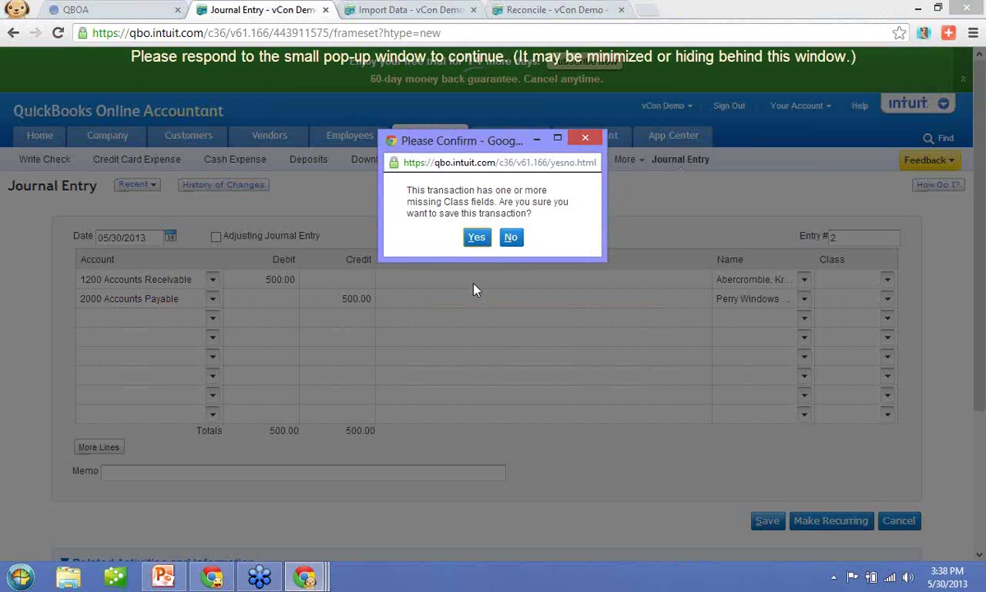
{"action": "left_click", "coordinate": [477, 238]}
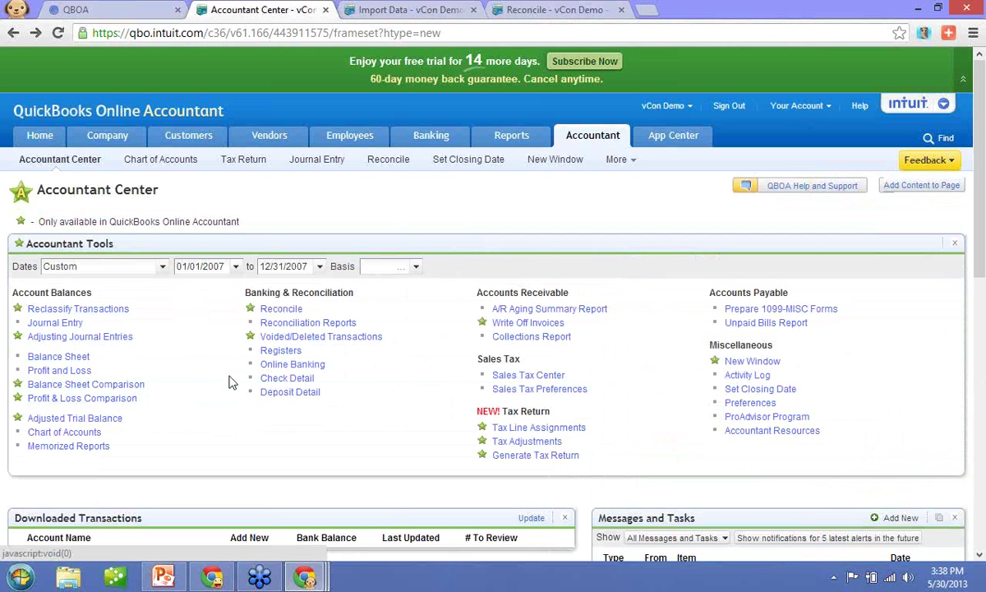
- Open the Write Off Invoices tool and list invoices older than 180 days with a balance due below 5,000.00
{"action": "left_click", "coordinate": [537, 325]}
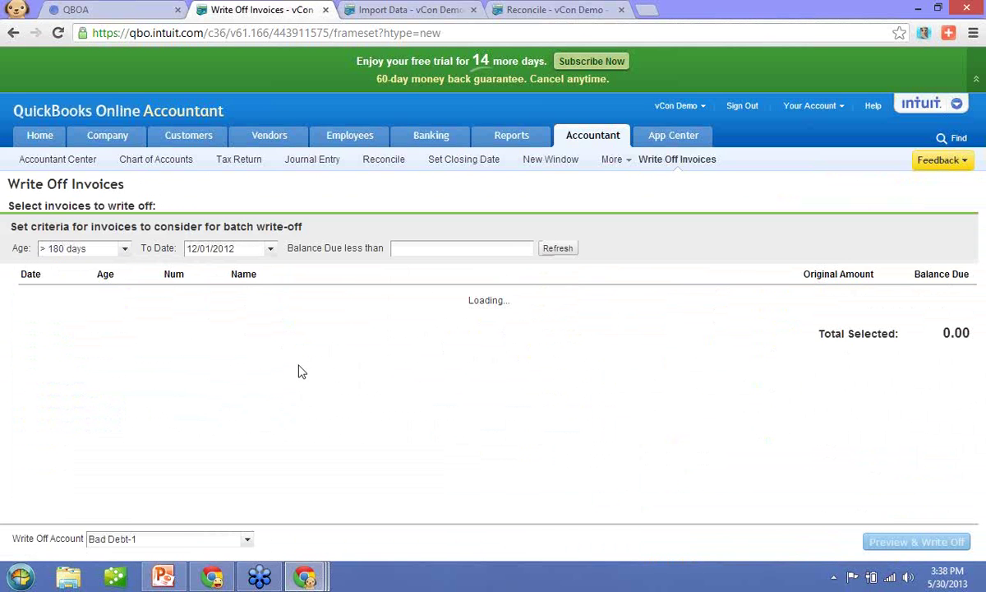
{"action": "left_click", "coordinate": [122, 254]}
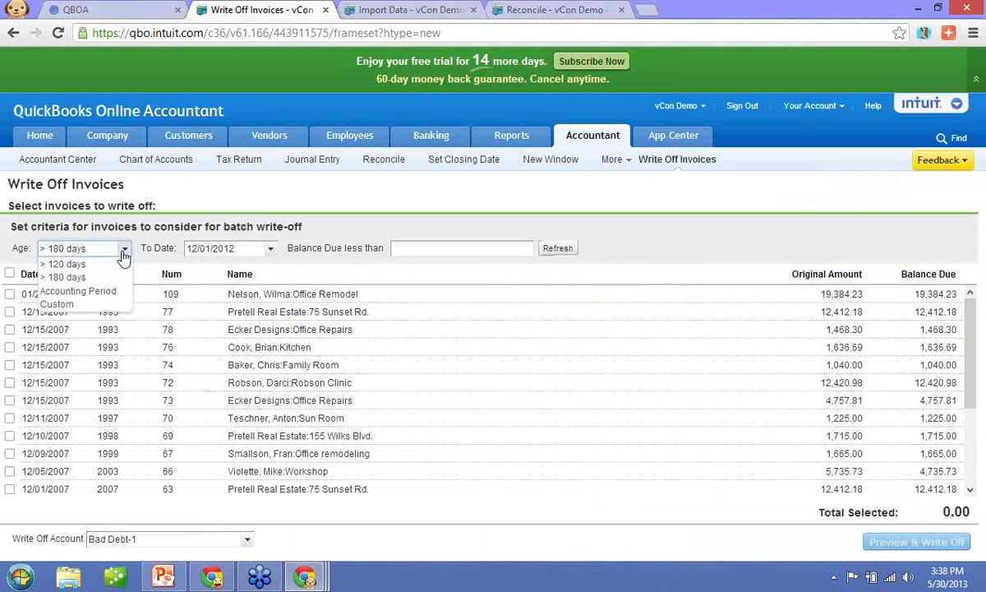
{"action": "left_click", "coordinate": [72, 276]}
{"action": "left_click", "coordinate": [420, 249]}
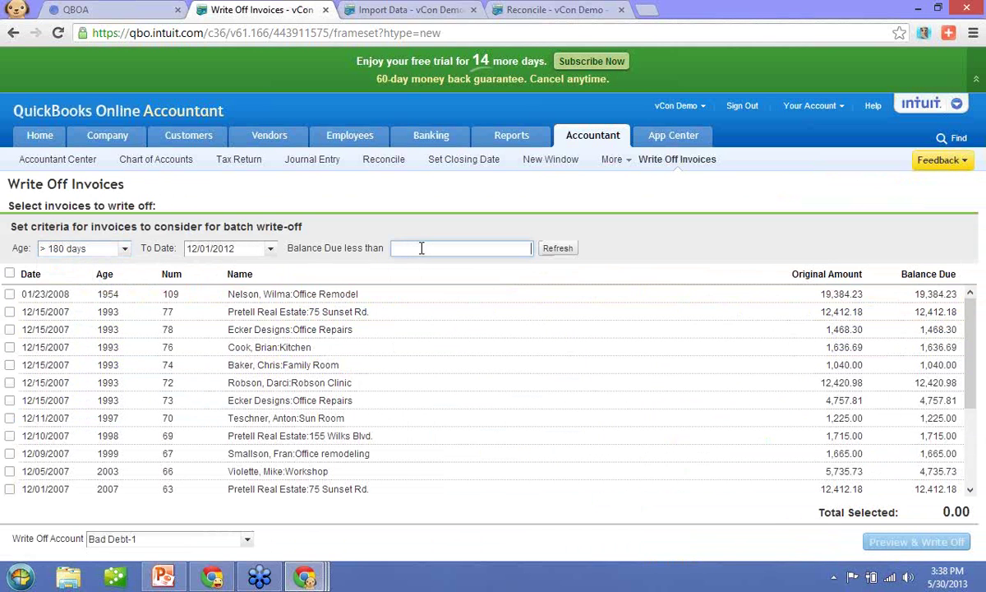
{"action": "type", "text": "5000"}
{"action": "key", "text": "Tab"}
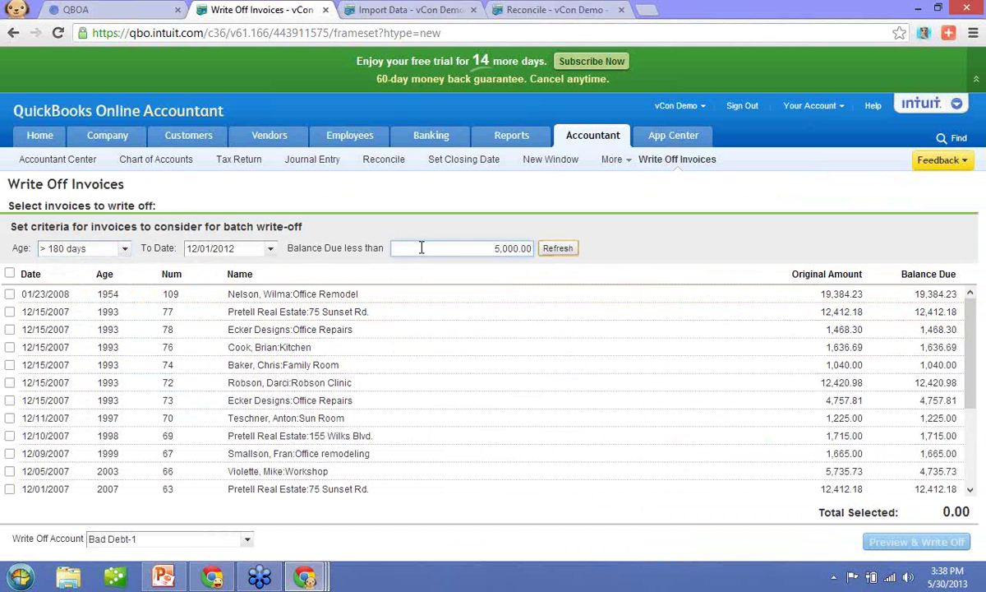
{"action": "left_click", "coordinate": [567, 251]}
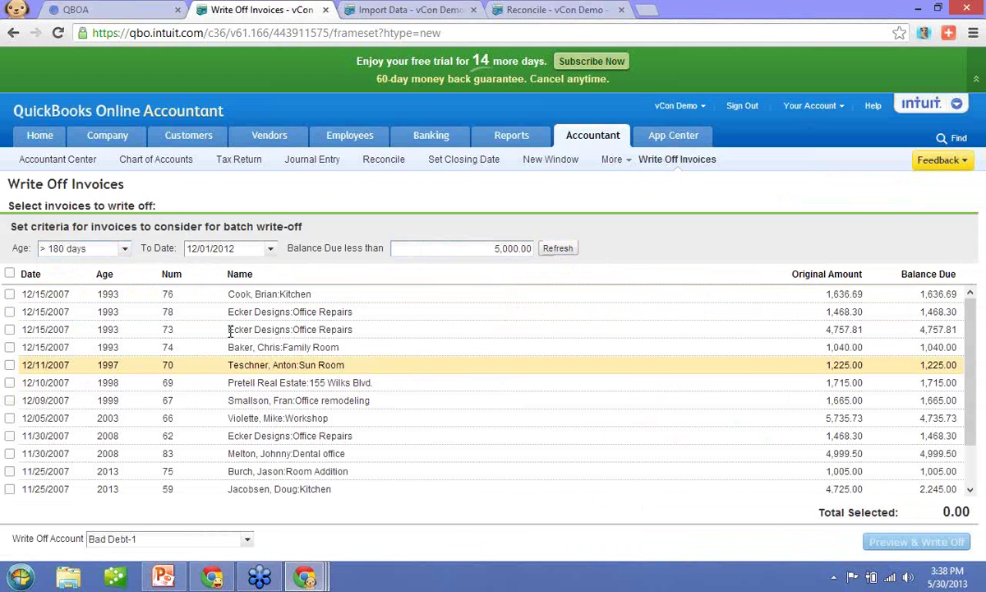
- Select all listed invoices except Ecker Designs for 4,757.81 and Sun Room for 1,225.00, check the write-off account, and return to the Accountant Center
{"action": "left_click", "coordinate": [9, 273]}
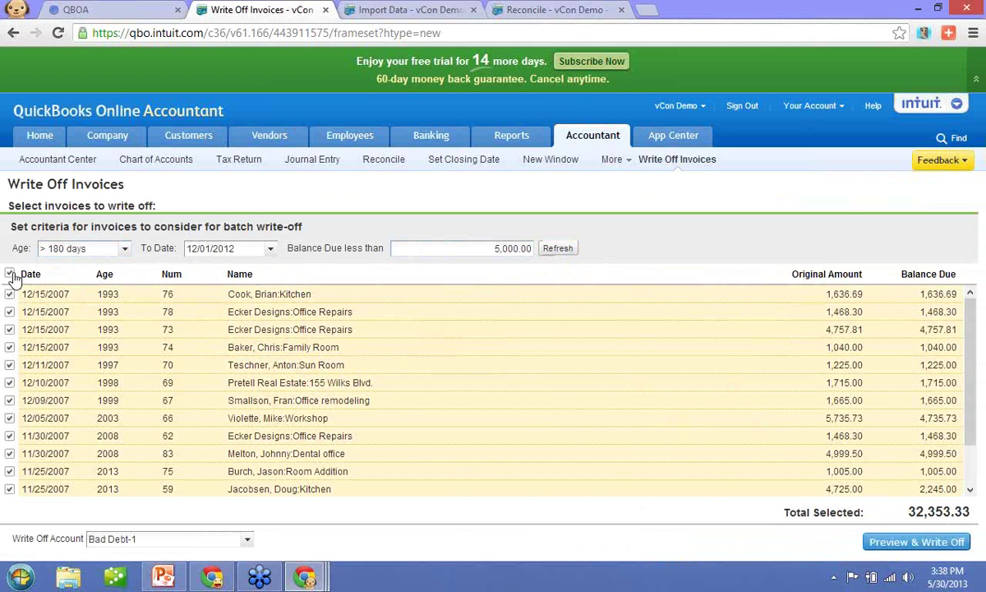
{"action": "left_click", "coordinate": [9, 329]}
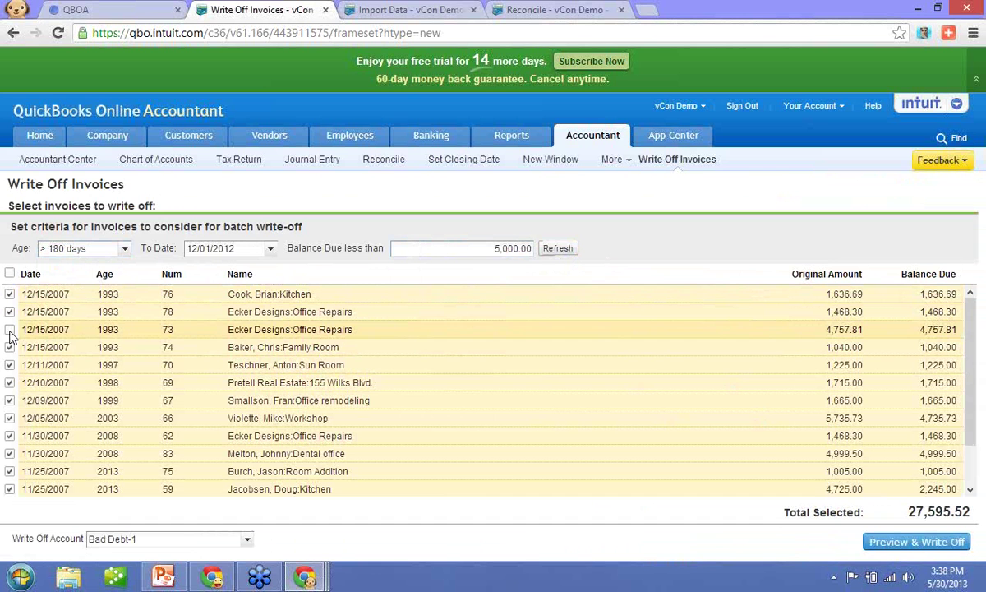
{"action": "left_click", "coordinate": [9, 364]}
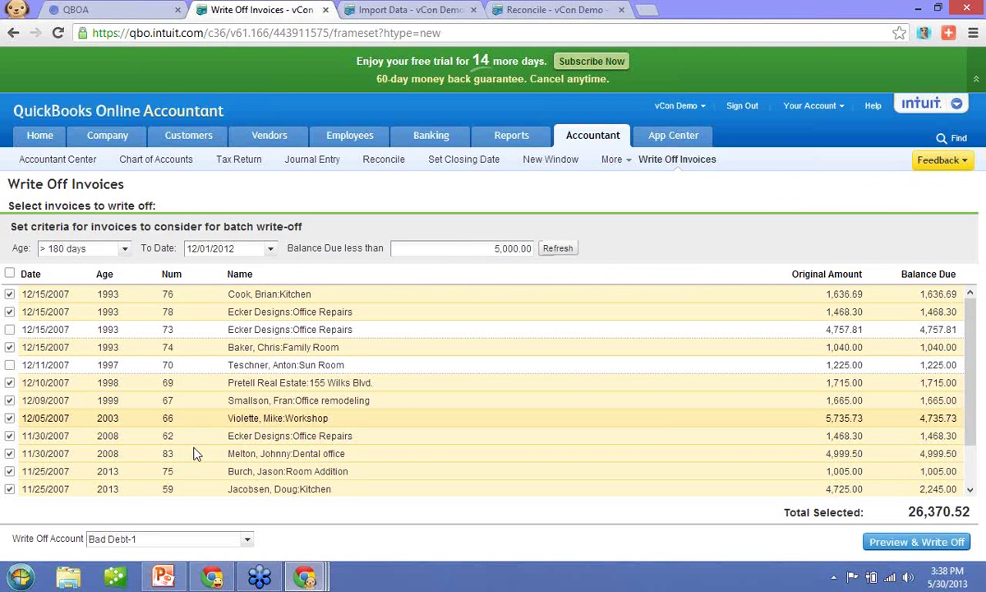
{"action": "left_click", "coordinate": [248, 539]}
{"action": "left_click", "coordinate": [253, 540]}
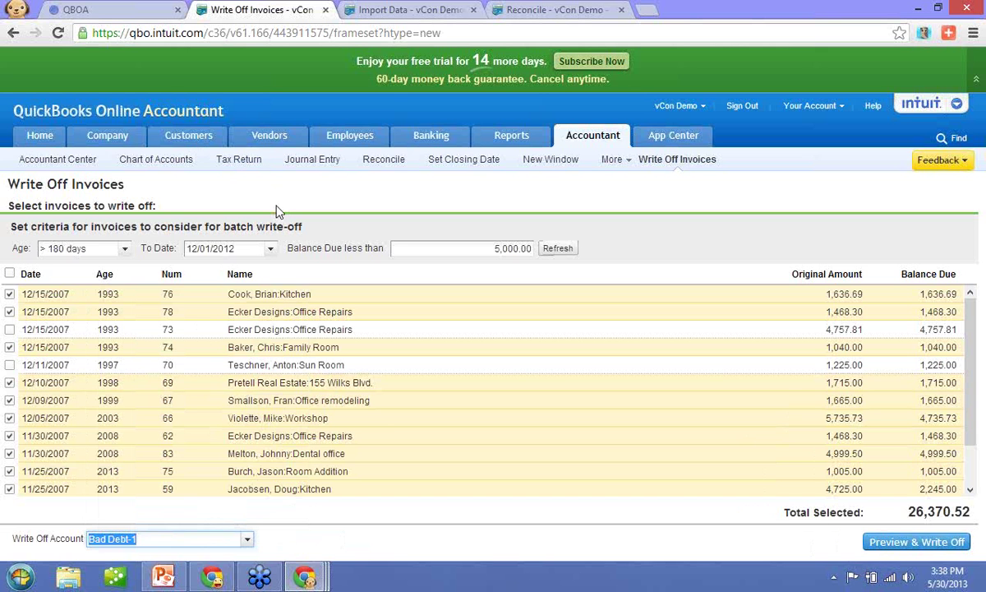
{"action": "key", "text": "alt+Left"}
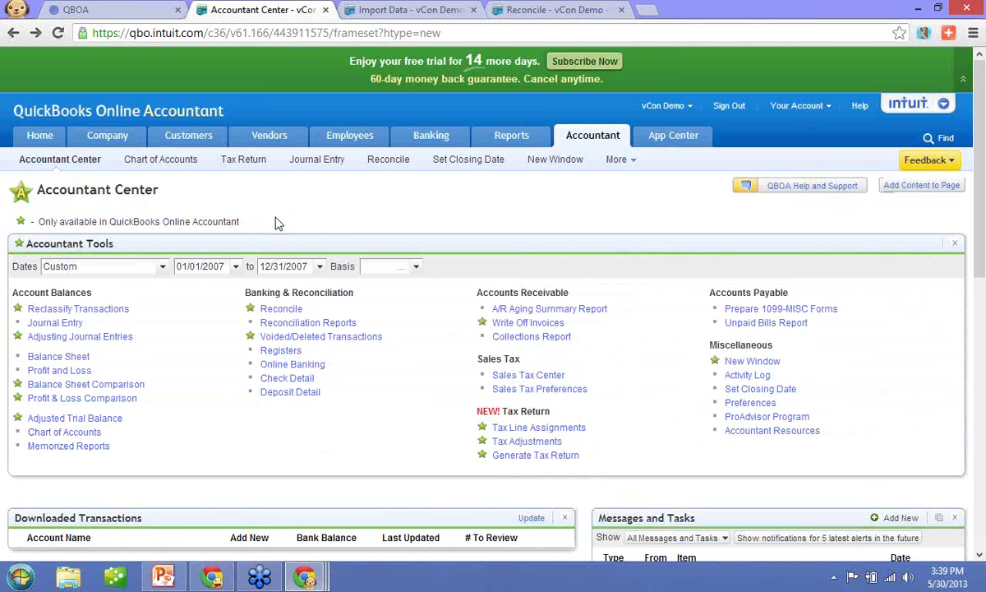
- Open the Reconcile tool, choose the Checking account and resume its reconciliation
{"action": "left_click", "coordinate": [280, 311]}
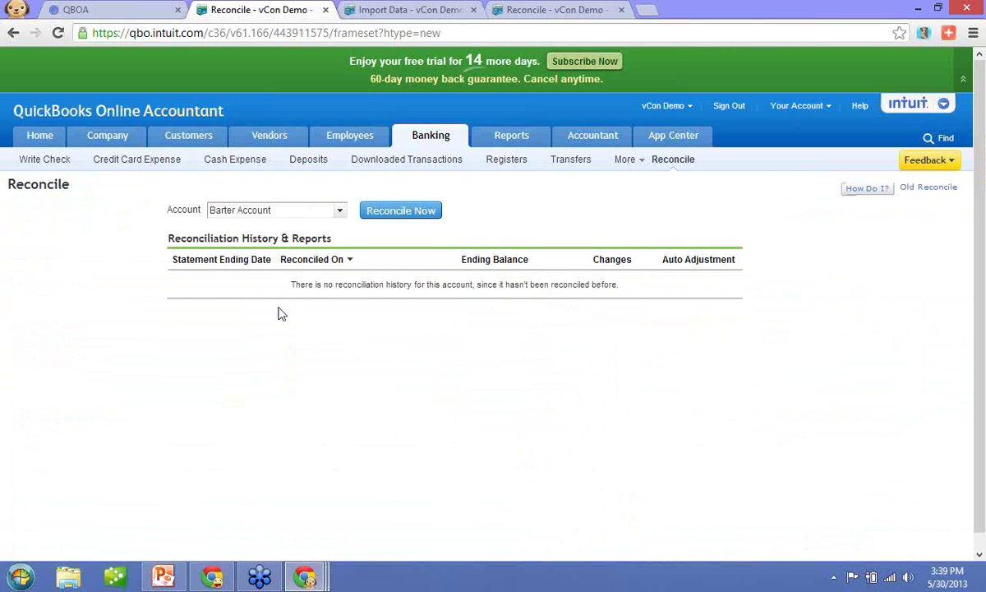
{"action": "left_click", "coordinate": [341, 214]}
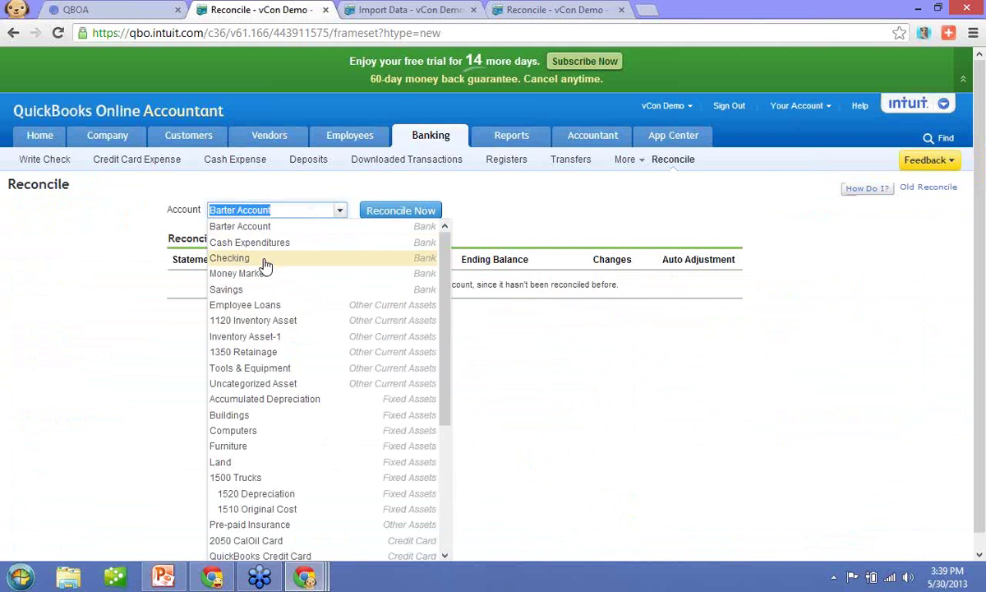
{"action": "left_click", "coordinate": [264, 264]}
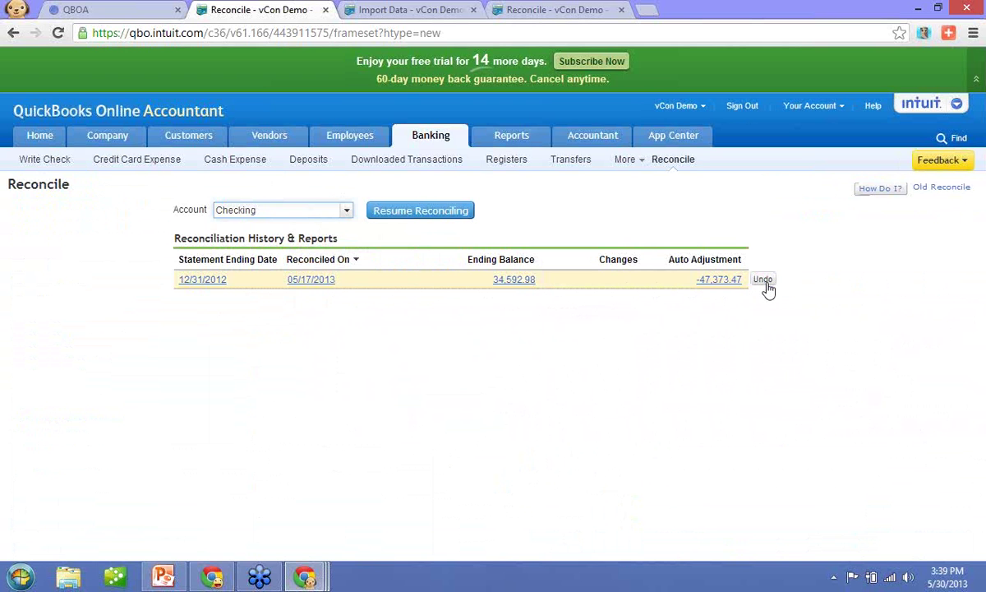
{"action": "left_click", "coordinate": [407, 211]}
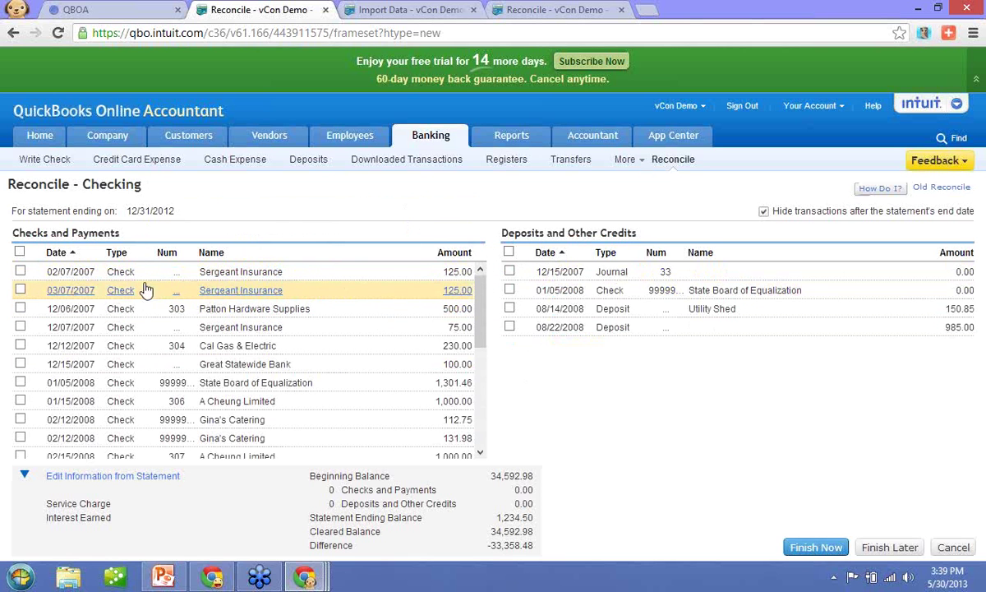
- Sort the checks and payments by date, by type and finally by amount
{"action": "left_click", "coordinate": [57, 253]}
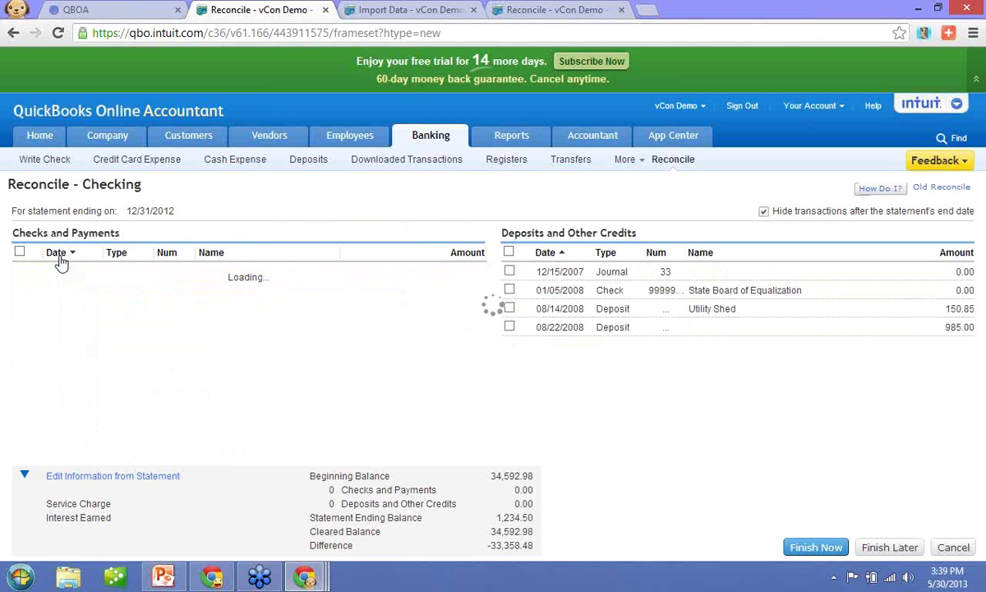
{"action": "left_click", "coordinate": [118, 254]}
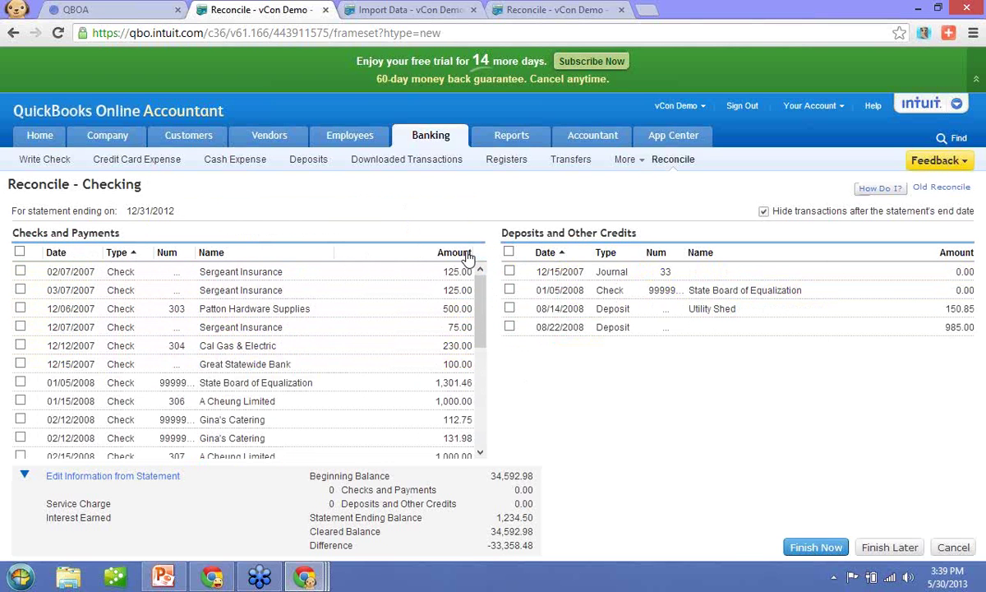
{"action": "left_click", "coordinate": [464, 254]}
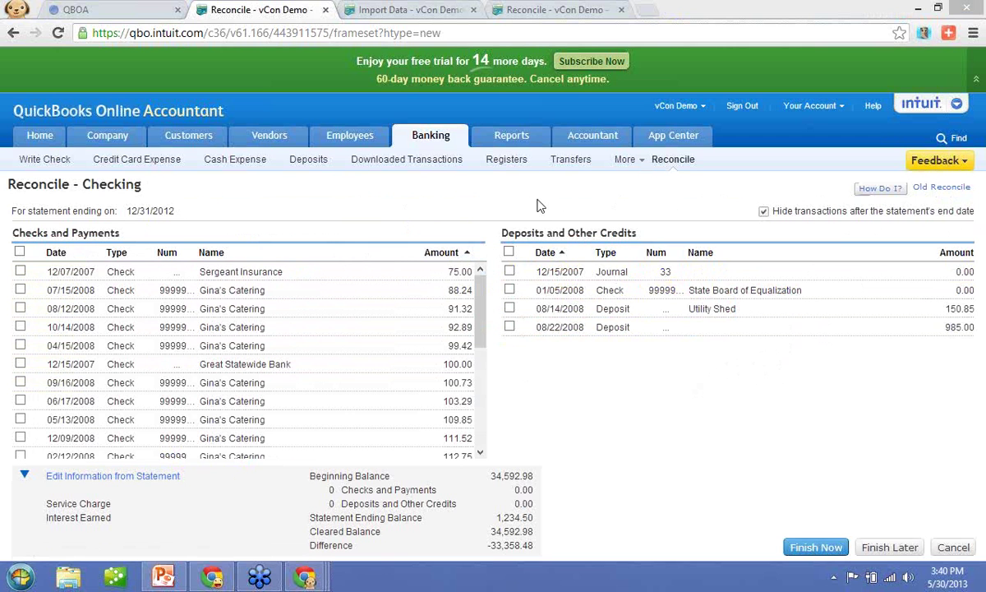
- Open the Profit & Loss report and rerun it with its columns customized to Months
{"action": "left_click", "coordinate": [504, 141]}
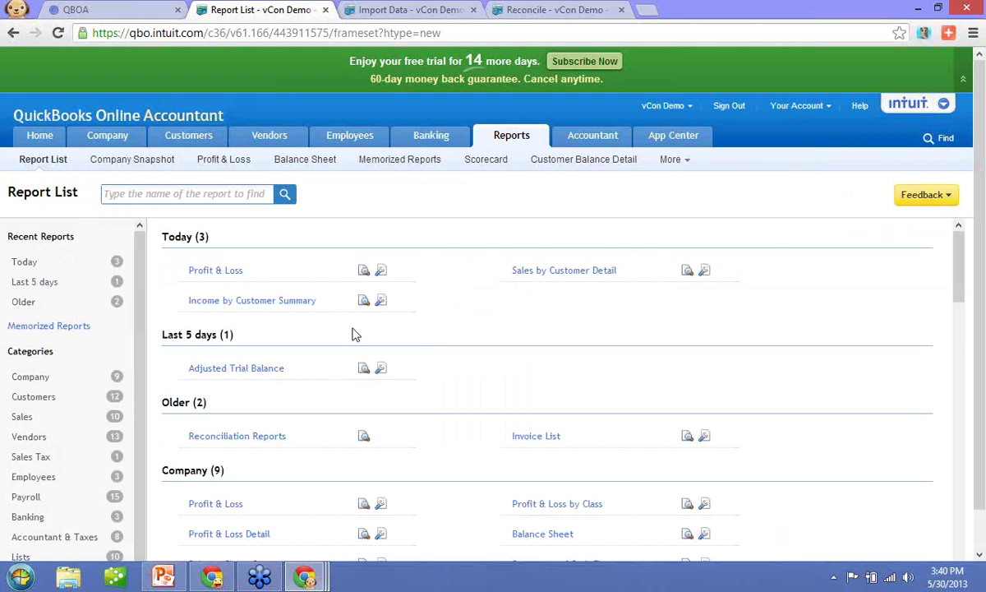
{"action": "left_click", "coordinate": [220, 272]}
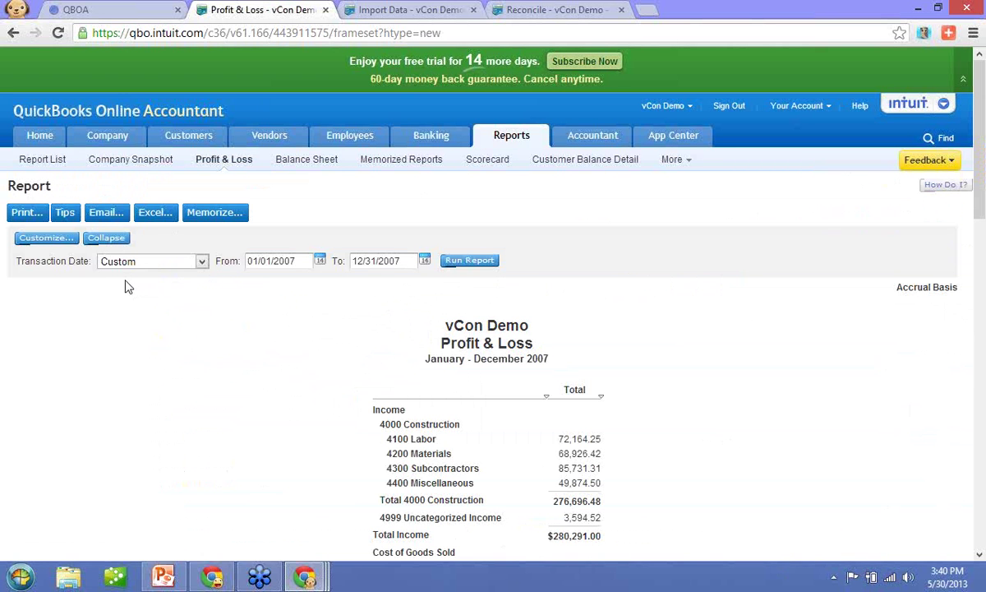
{"action": "left_click", "coordinate": [50, 239]}
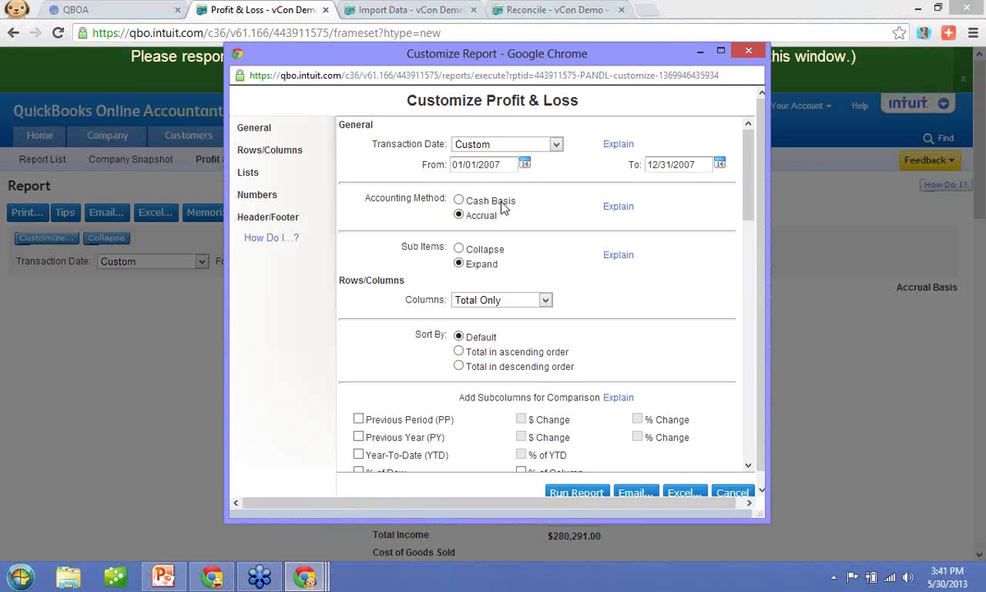
{"action": "left_click", "coordinate": [474, 303]}
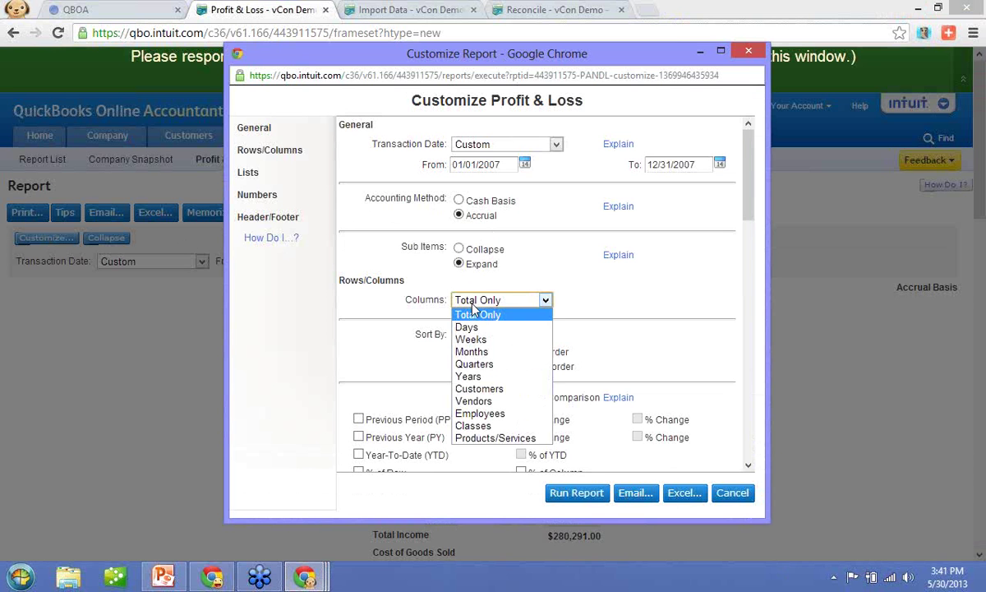
{"action": "left_click", "coordinate": [474, 352]}
{"action": "scroll", "coordinate": [403, 345], "scroll_direction": "down", "scroll_amount": 1}
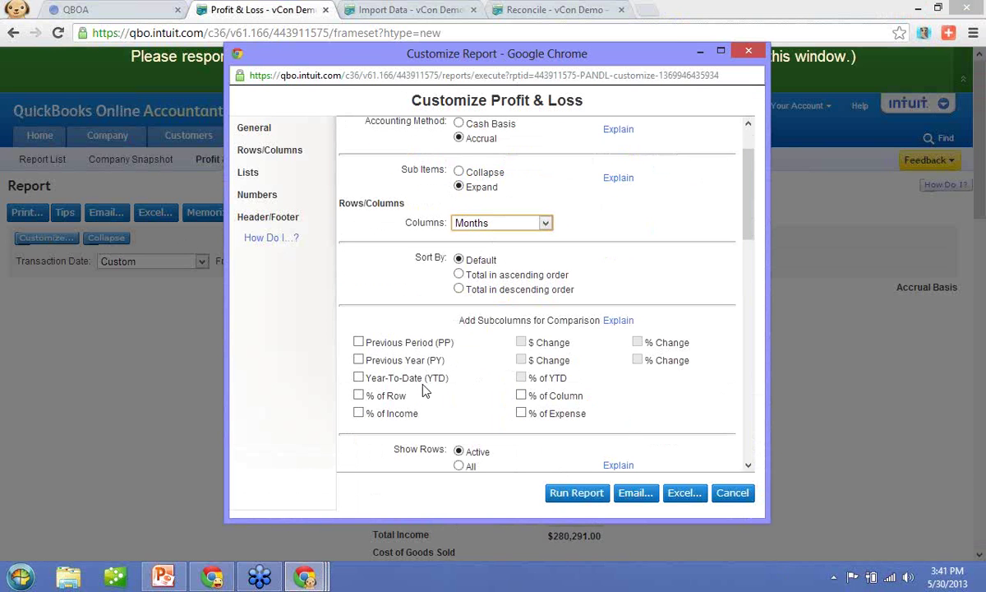
{"action": "left_click", "coordinate": [579, 494]}
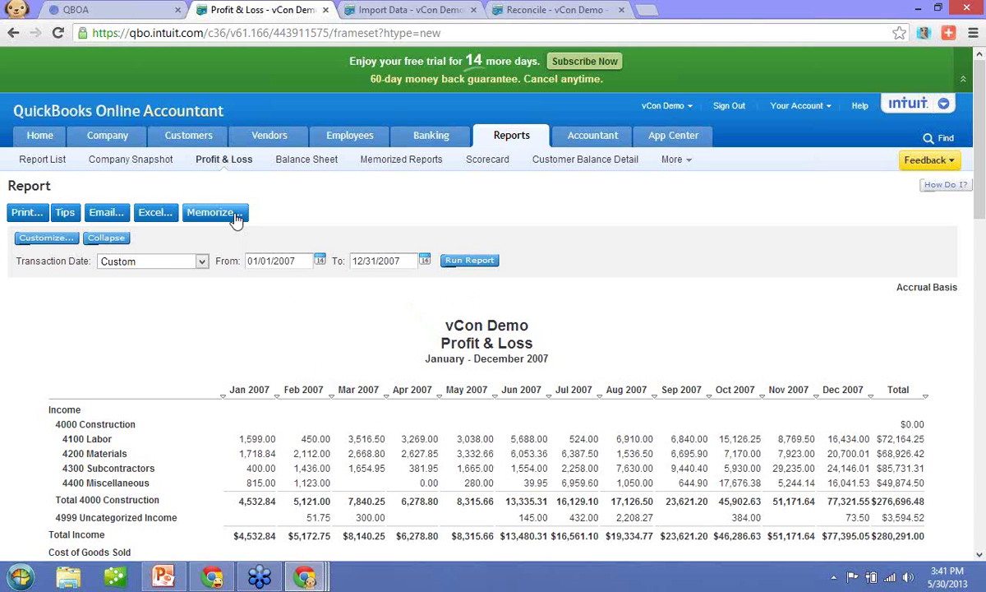
- Open the Monthly group's settings in the memorized reports, review its email schedule and accept the schedule as it stands
{"action": "left_click", "coordinate": [400, 162]}
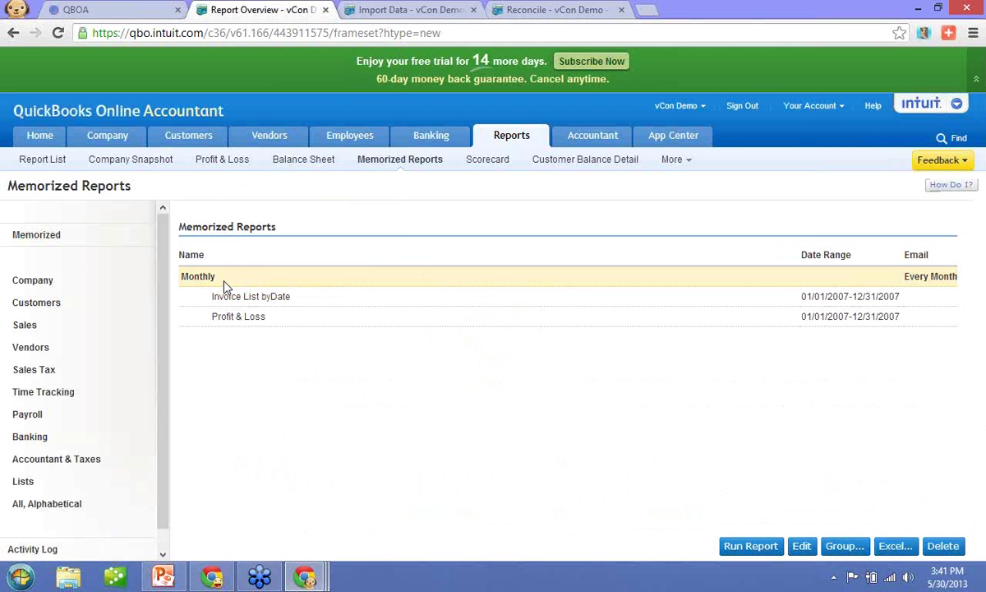
{"action": "left_click", "coordinate": [802, 546]}
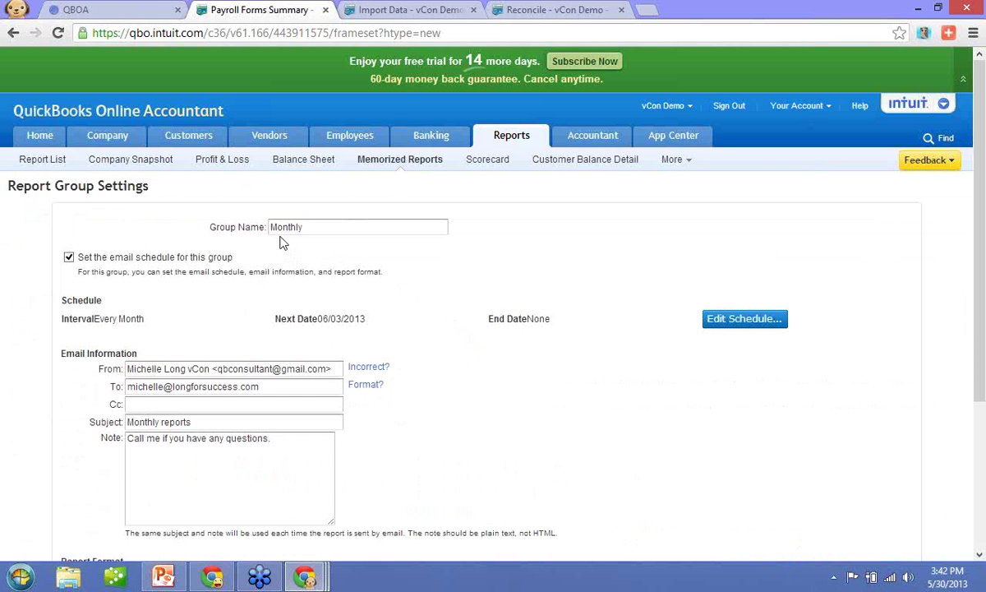
{"action": "left_click", "coordinate": [744, 327]}
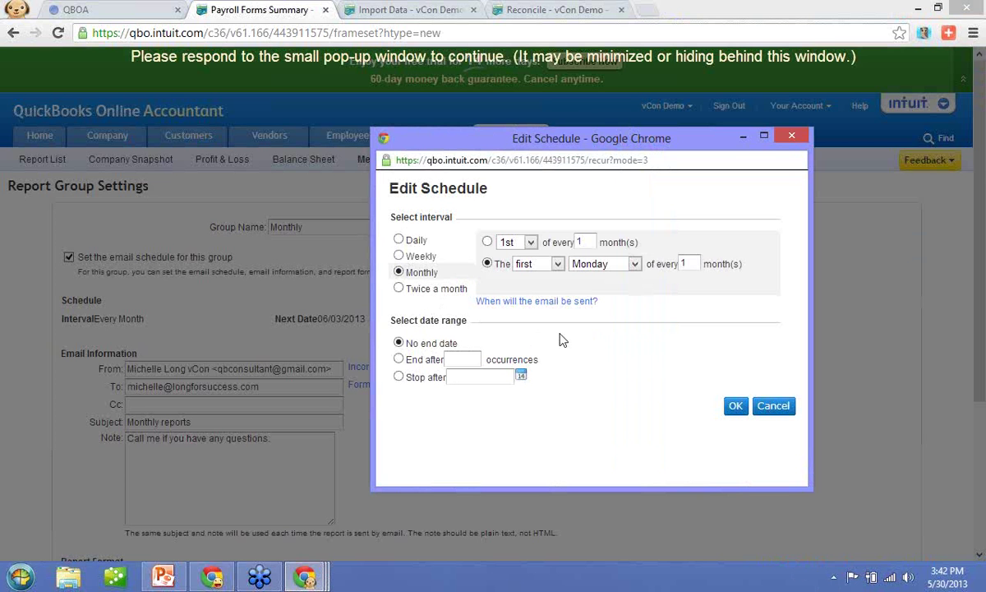
{"action": "left_click", "coordinate": [737, 410]}
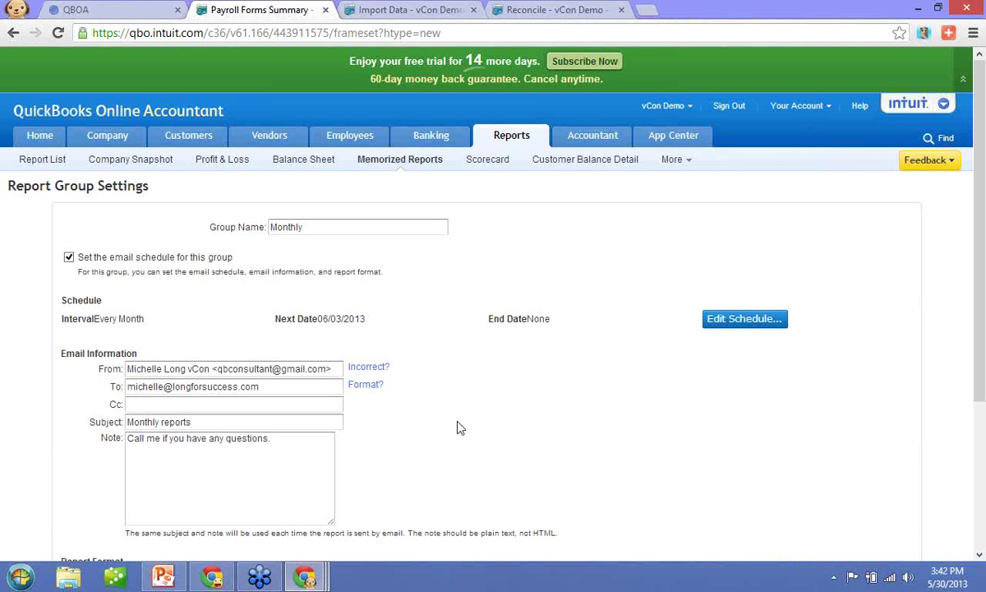
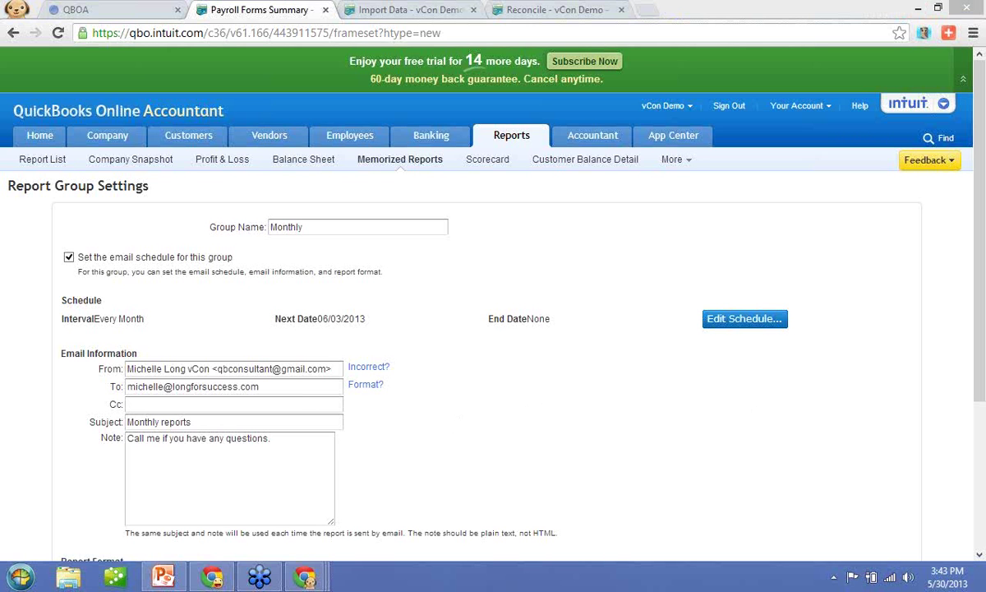
- Open a second browser window of the company from the Accountant Center and check the duplicate option for the original one
{"action": "left_click", "coordinate": [601, 140]}
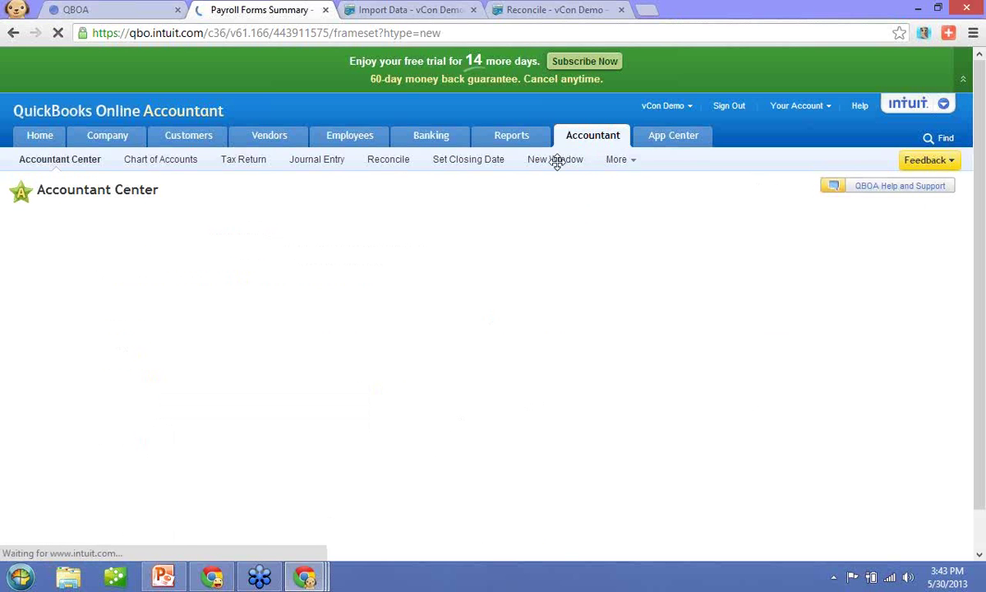
{"action": "left_click", "coordinate": [565, 162]}
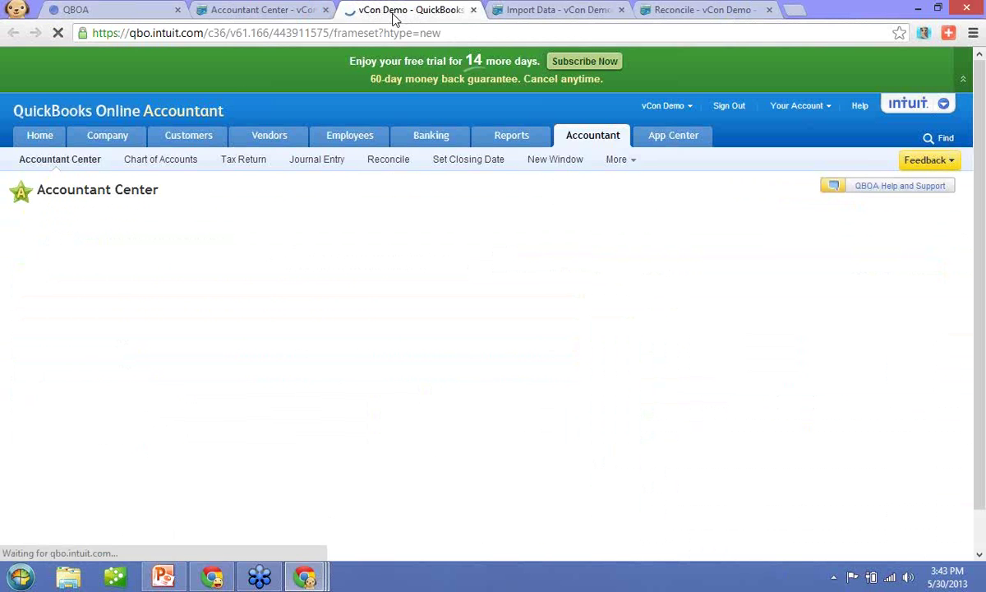
{"action": "left_click", "coordinate": [284, 13]}
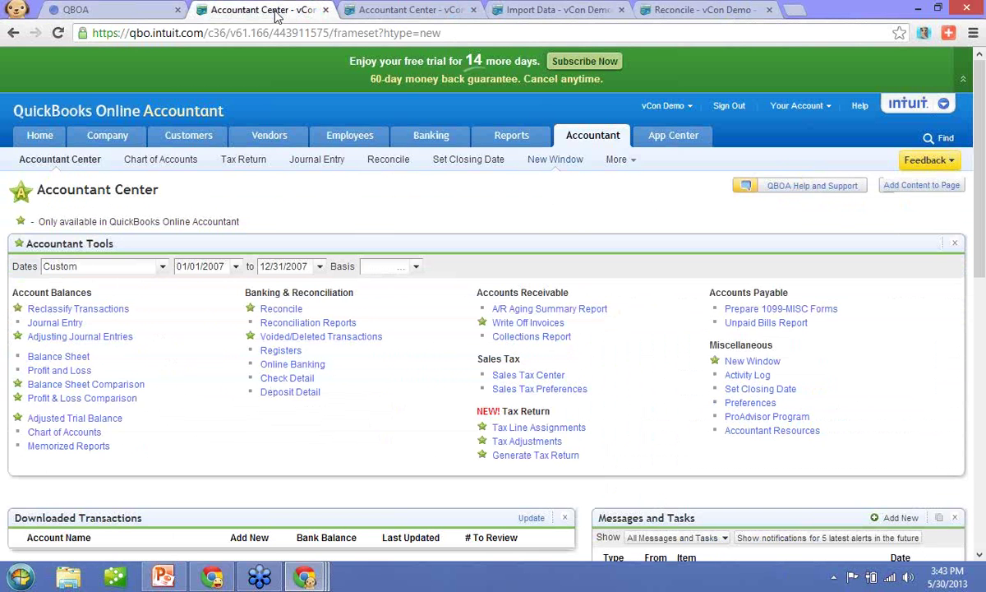
{"action": "left_click", "coordinate": [364, 12]}
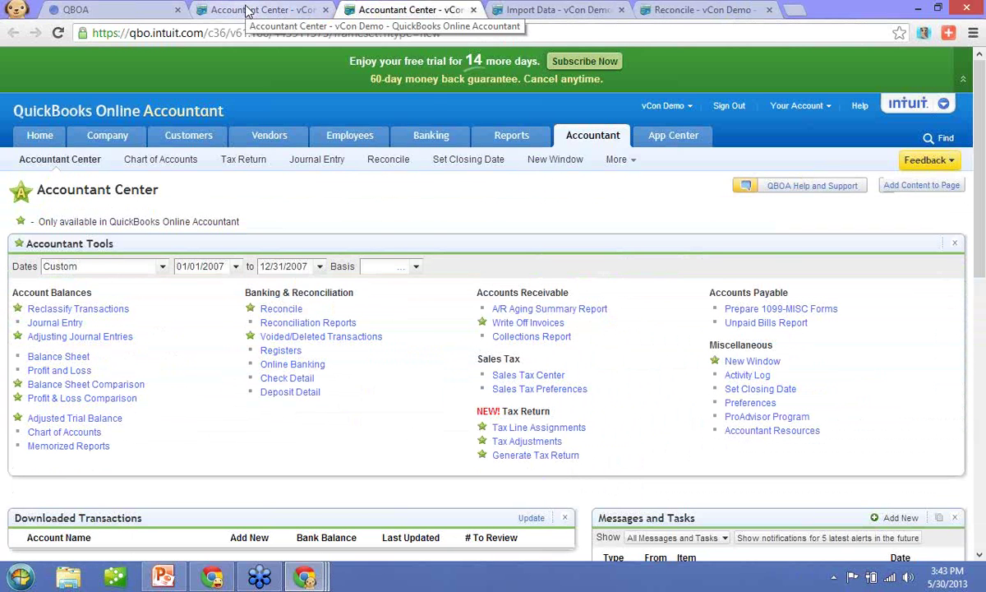
{"action": "right_click", "coordinate": [246, 12]}
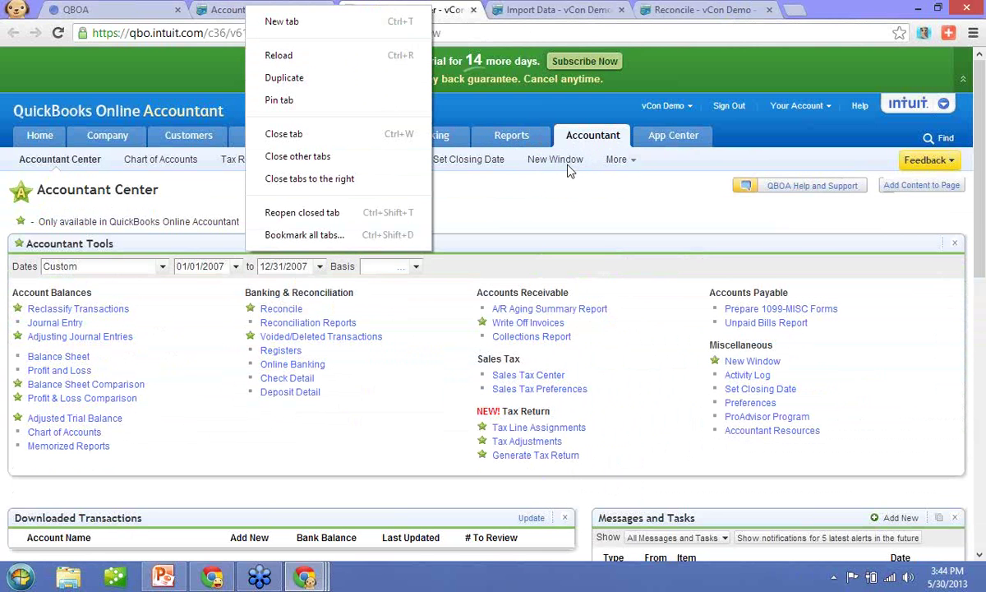
{"action": "left_click", "coordinate": [298, 77]}
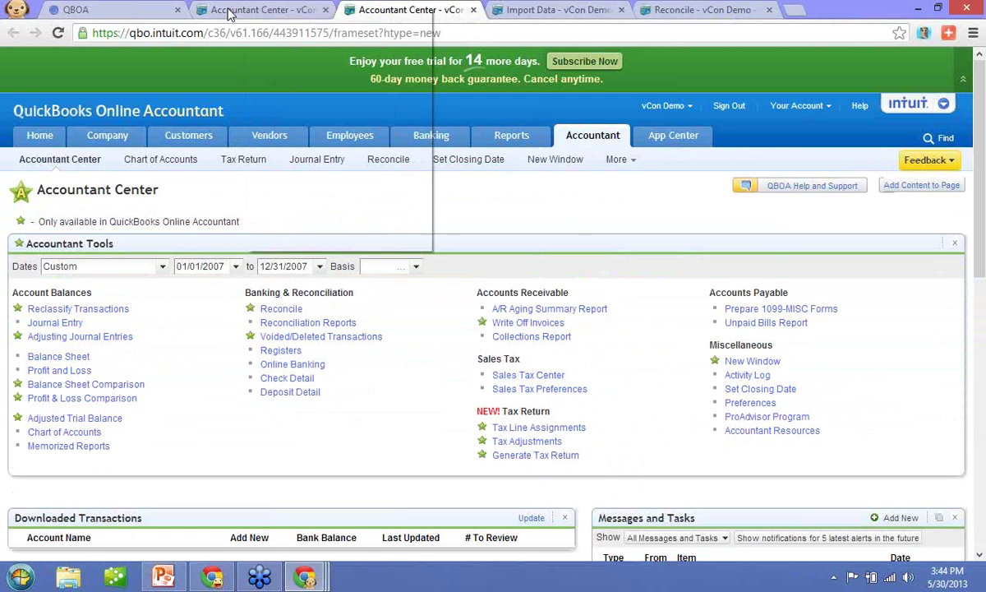
{"action": "left_click", "coordinate": [372, 11]}
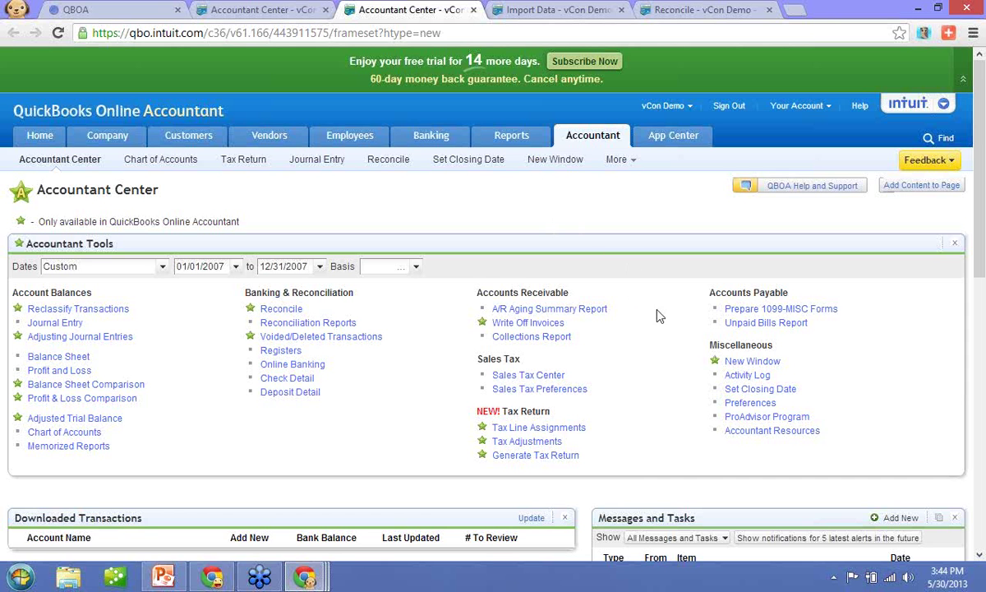
- Open the Activity Log in the second company window and compare it with the Accountant Center in the first
{"action": "left_click", "coordinate": [736, 375]}
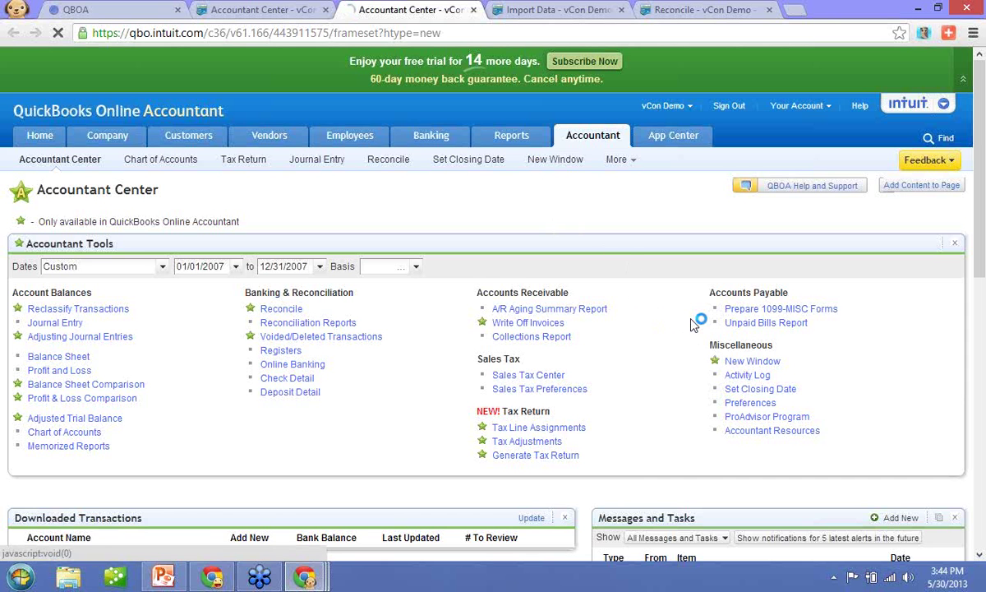
{"action": "left_click", "coordinate": [248, 10]}
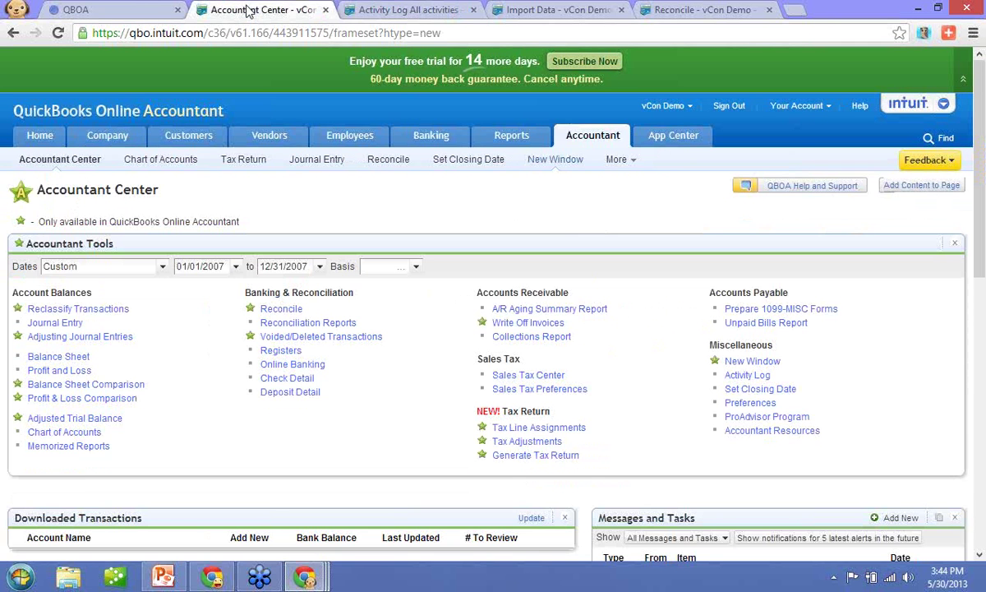
{"action": "left_click", "coordinate": [394, 12]}
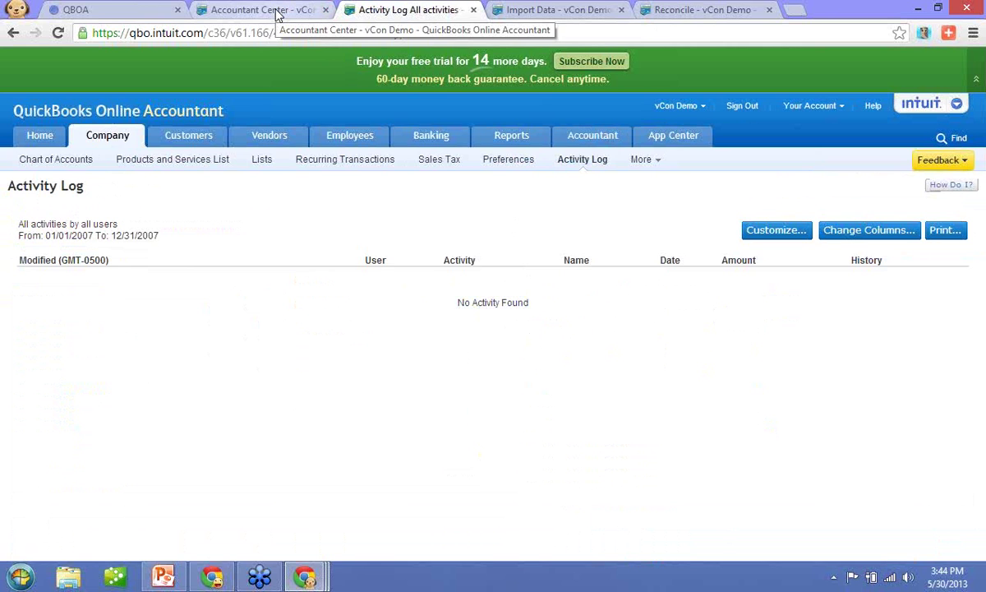
- View the browser's list of user profiles and close it without switching profile
{"action": "left_click", "coordinate": [9, 12]}
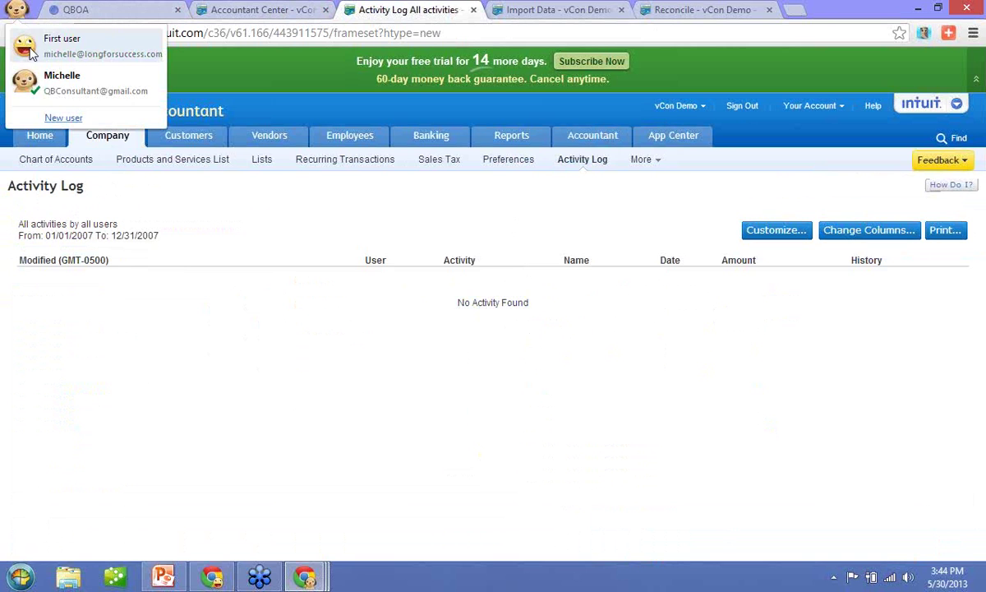
{"action": "mouse_move", "coordinate": [45, 87]}
{"action": "left_click", "coordinate": [295, 76]}
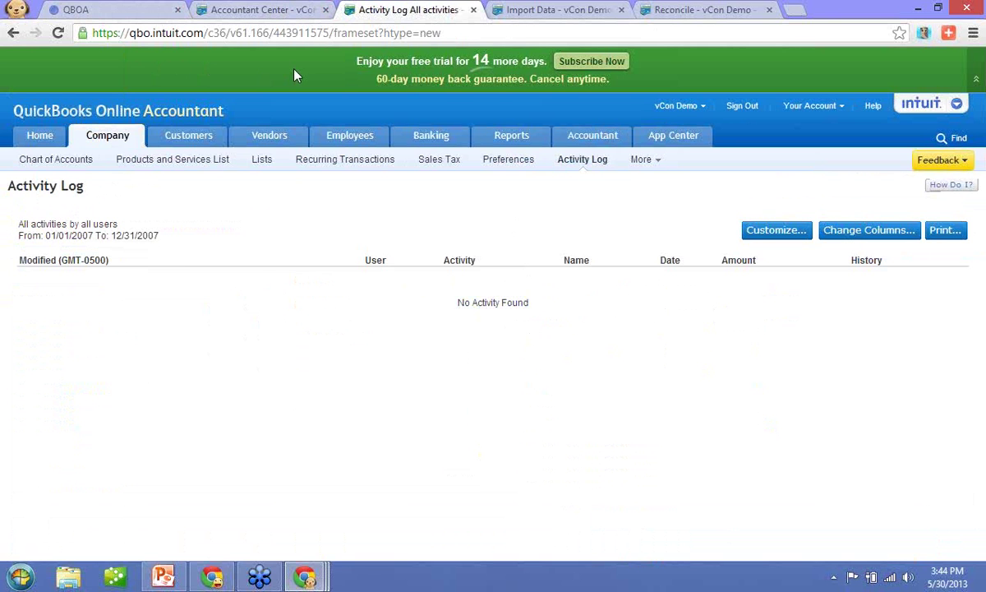
- Load the join.me website in place of the second company window, and return to the Accountant Center
{"action": "left_click", "coordinate": [272, 33]}
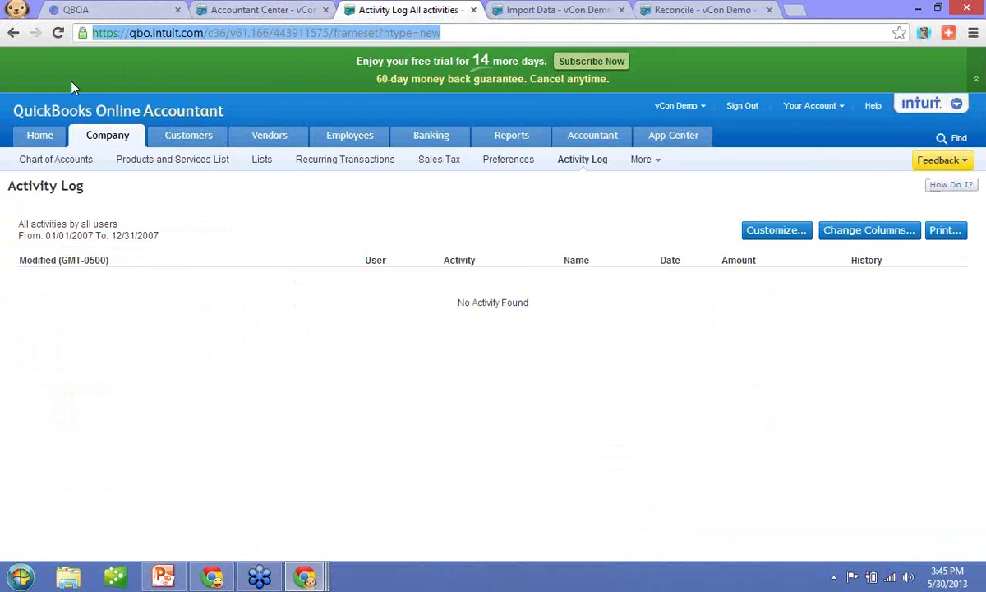
{"action": "type", "text": "java.comjoin.me"}
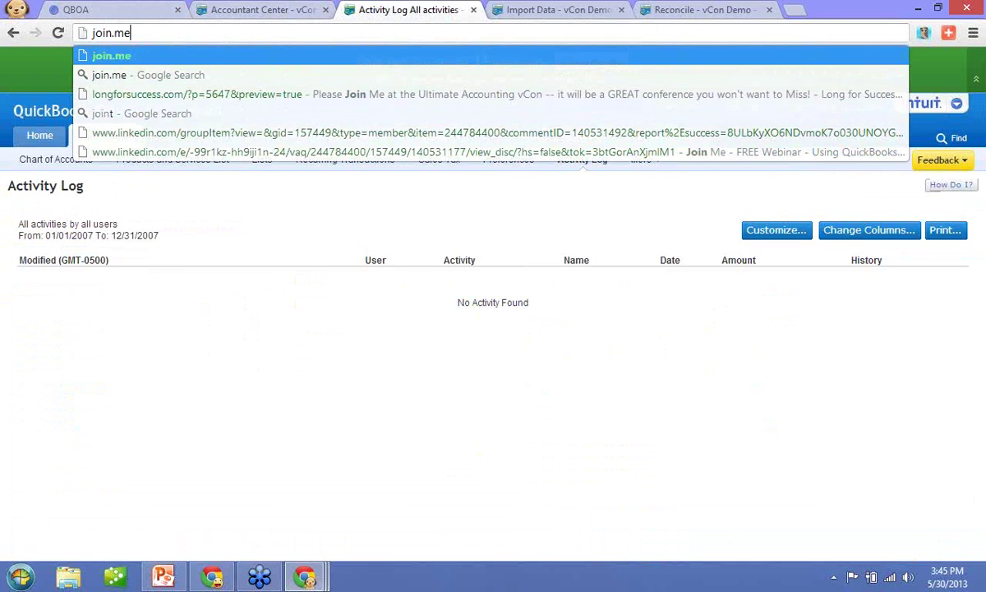
{"action": "key", "text": "Return"}
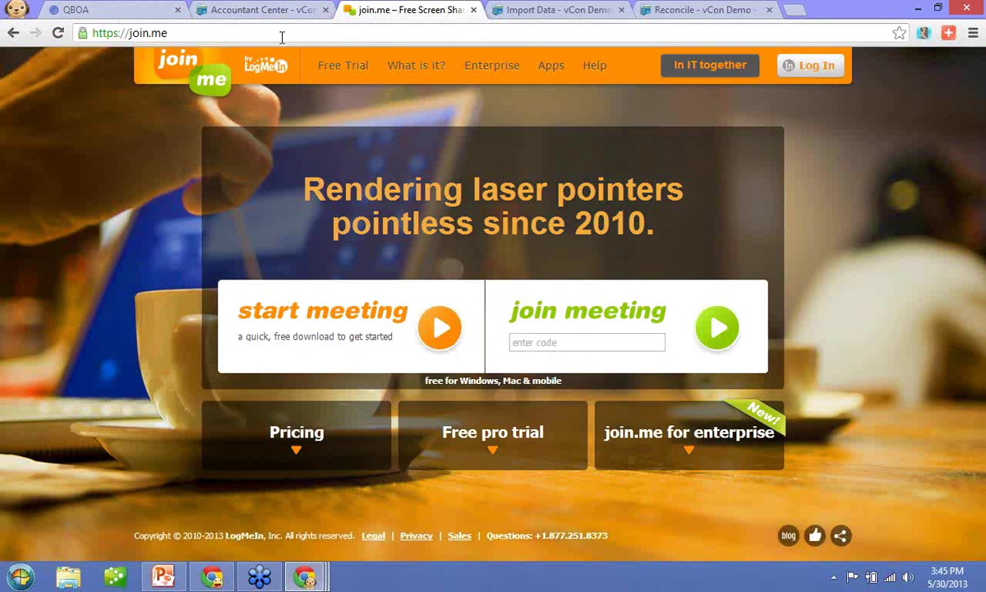
{"action": "left_click", "coordinate": [273, 10]}
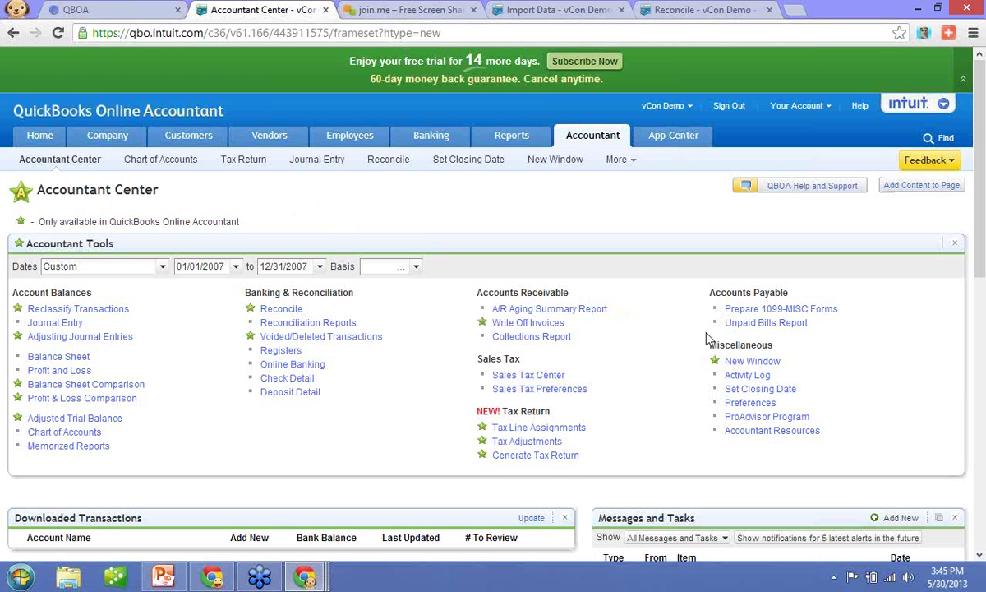
- Open the Activity Log and customize its end date to today, 05/30/2013, for all users and all activities
{"action": "left_click", "coordinate": [763, 377]}
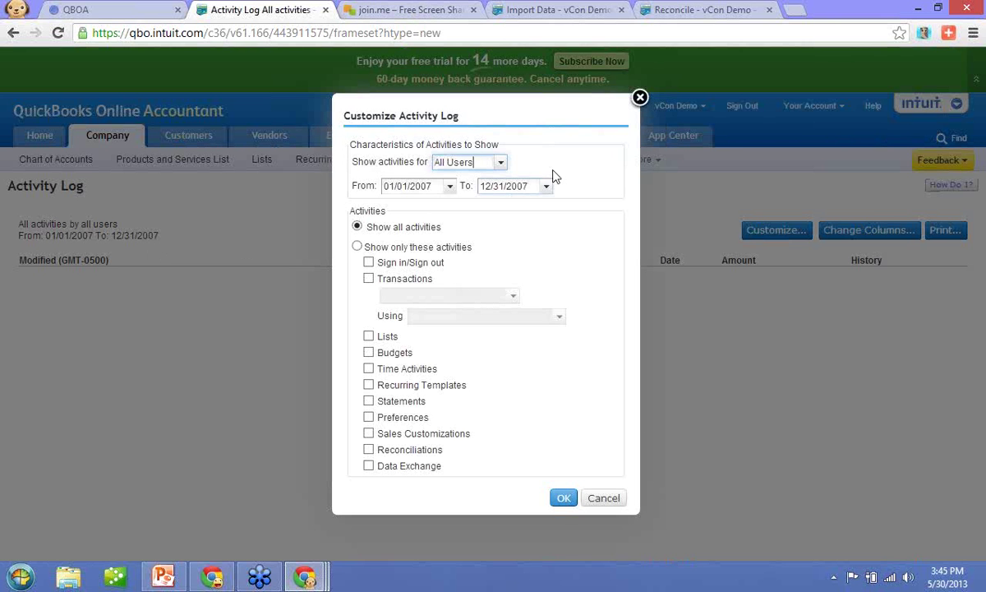
{"action": "left_click", "coordinate": [506, 185]}
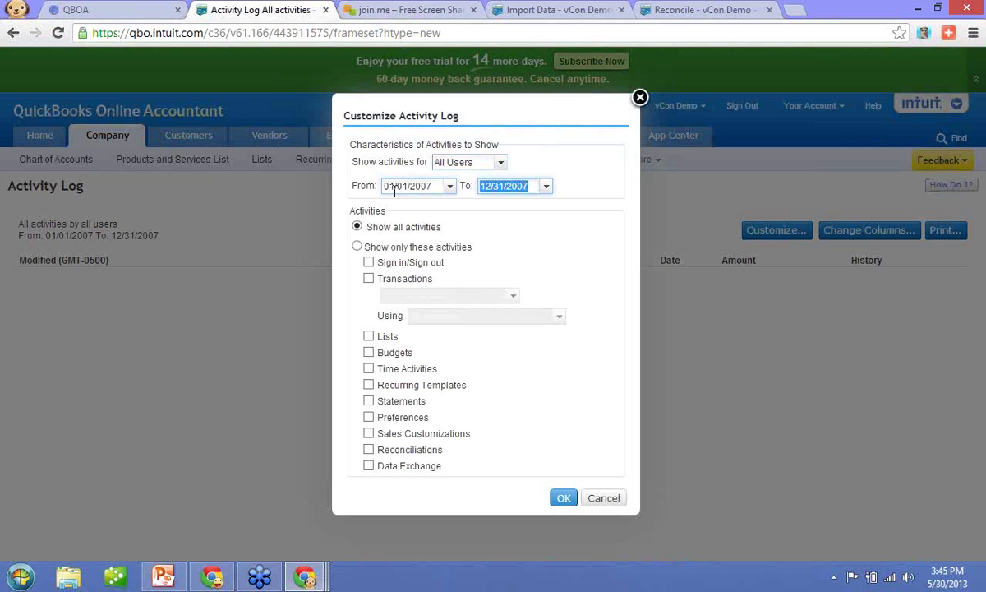
{"action": "key", "text": "t"}
{"action": "left_click", "coordinate": [563, 498]}
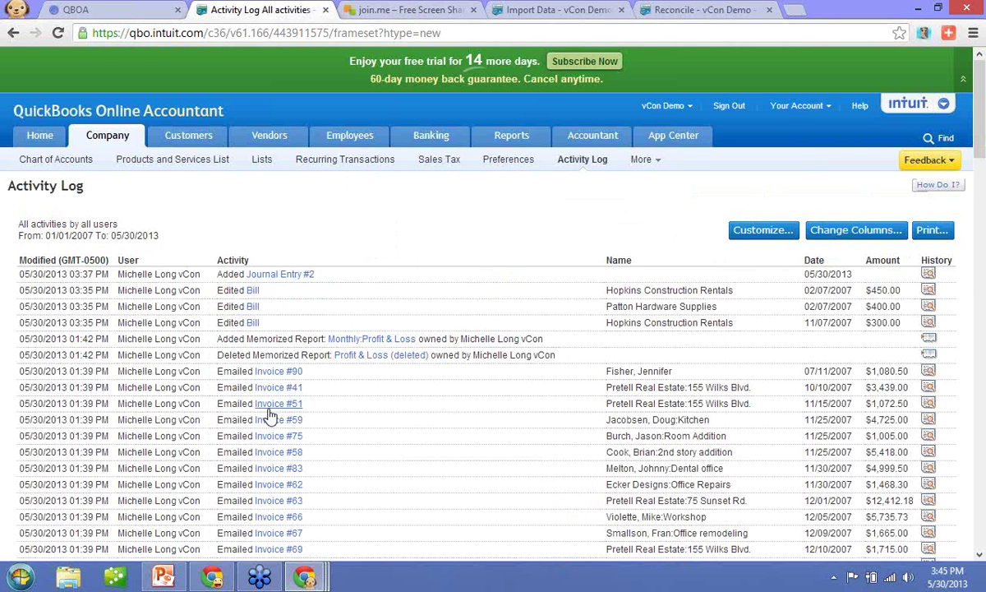
- Look through the logged activities, open the edited Check #218 to review its details, and return to the log
{"action": "scroll", "coordinate": [270, 415], "scroll_direction": "down", "scroll_amount": 8}
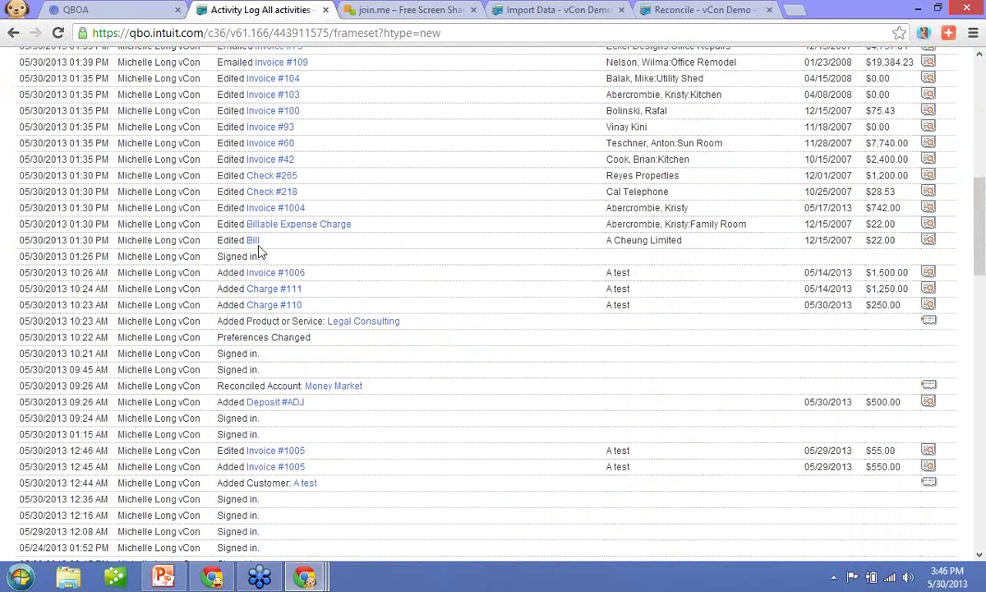
{"action": "left_click", "coordinate": [270, 195]}
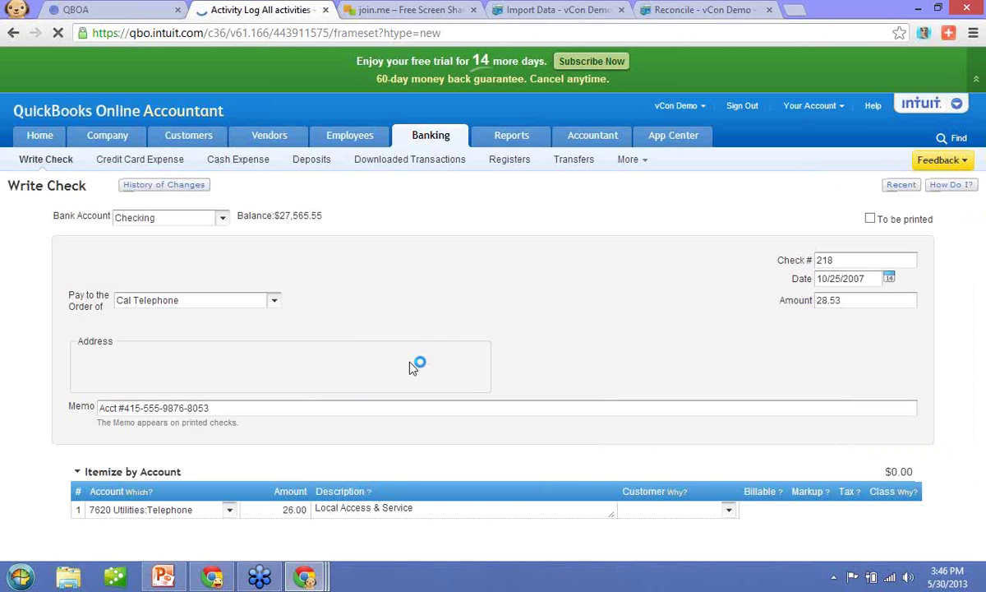
{"action": "scroll", "coordinate": [413, 367], "scroll_direction": "down", "scroll_amount": 1}
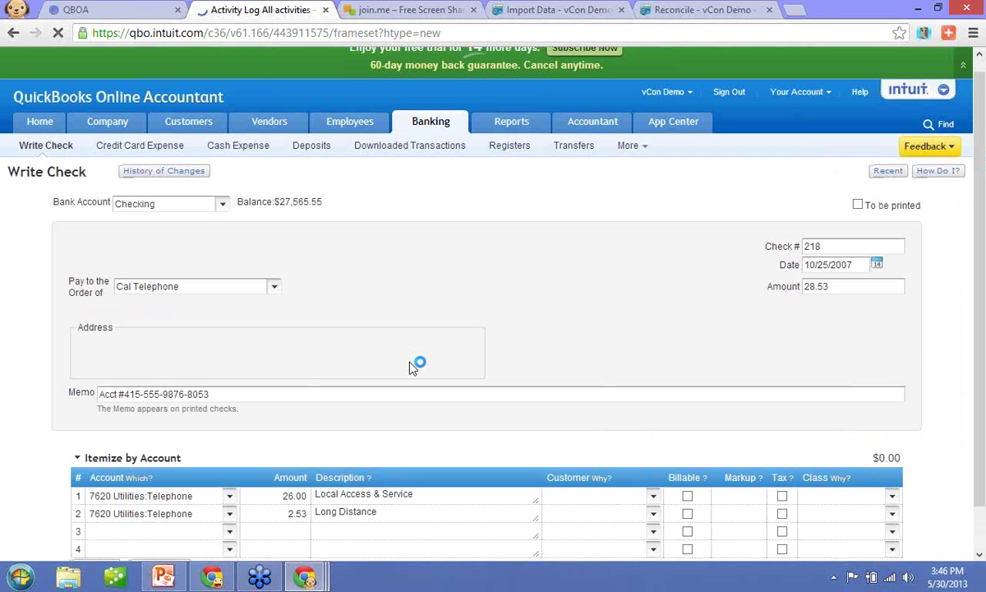
{"action": "scroll", "coordinate": [413, 367], "scroll_direction": "down", "scroll_amount": 2}
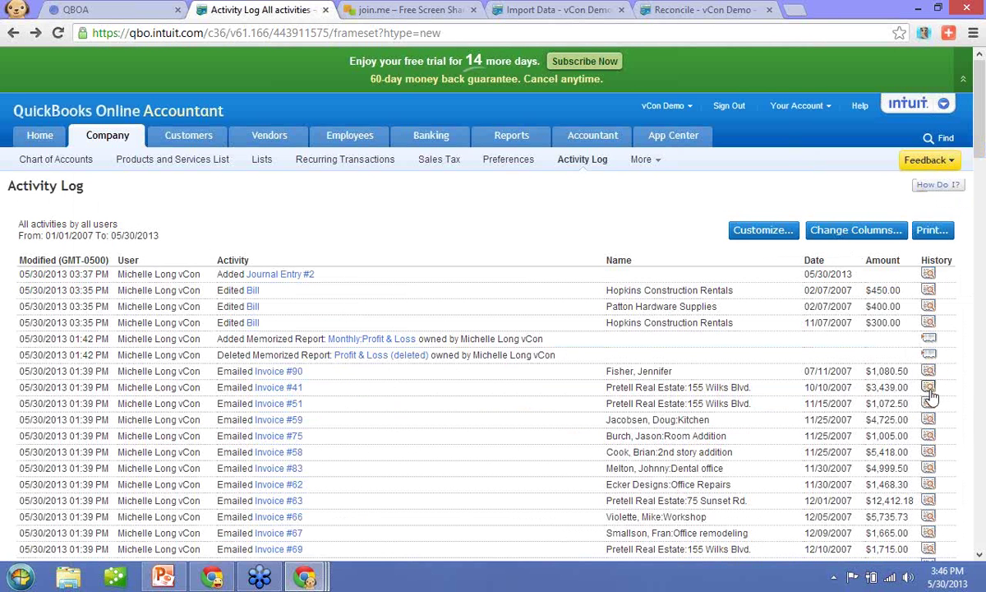
- View the audit history of Invoice #41, and expand the edit details of the Patton Hardware Supplies bill for $400.00
{"action": "left_click", "coordinate": [929, 390]}
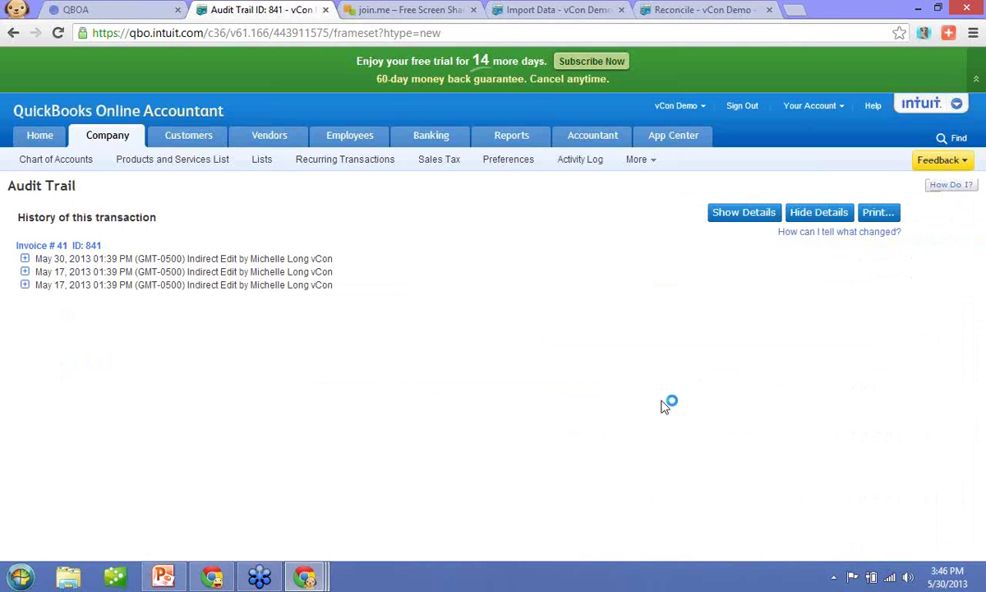
{"action": "key", "text": "alt+Left"}
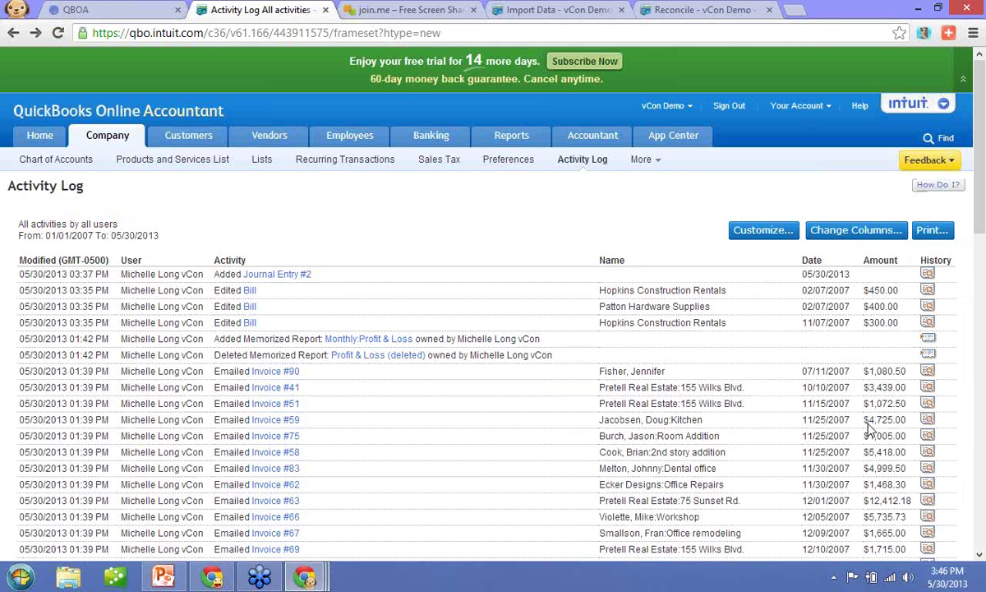
{"action": "left_click", "coordinate": [928, 306]}
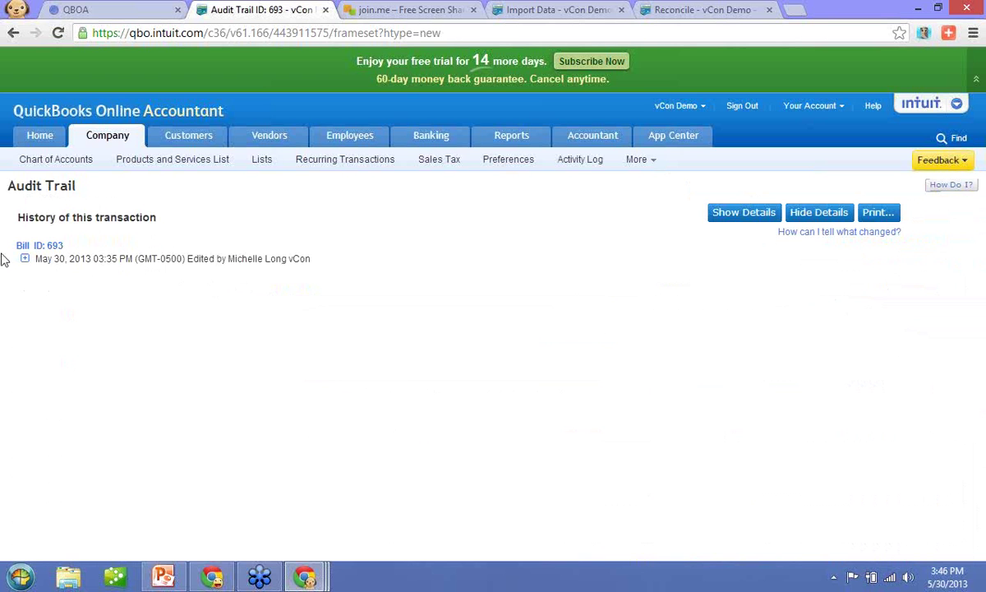
{"action": "left_click", "coordinate": [25, 259]}
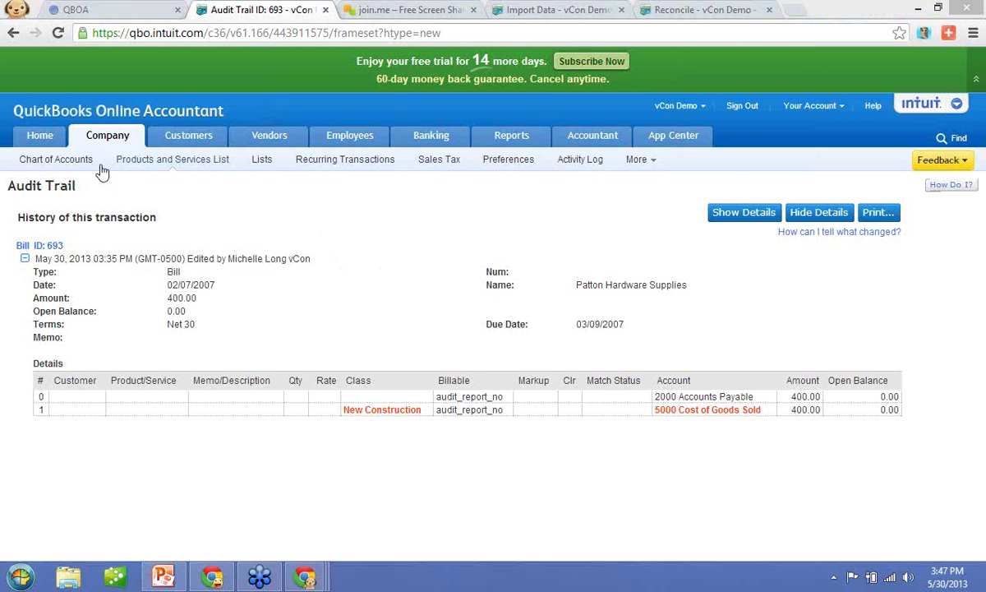
- Open the Manage Users page, view the form for inviting an accountant, and close it without sending an invitation
{"action": "left_click", "coordinate": [638, 160]}
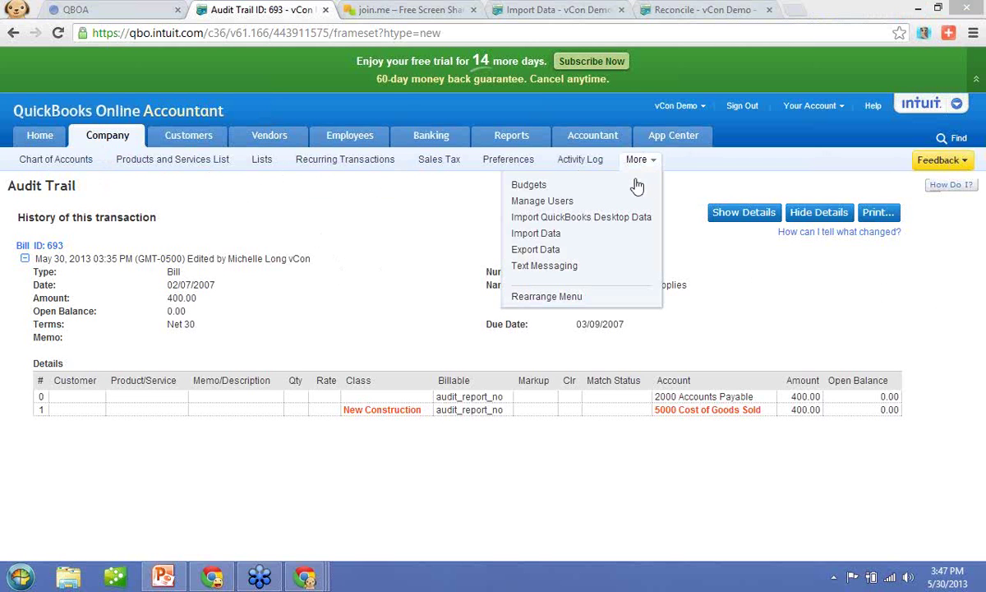
{"action": "left_click", "coordinate": [559, 202]}
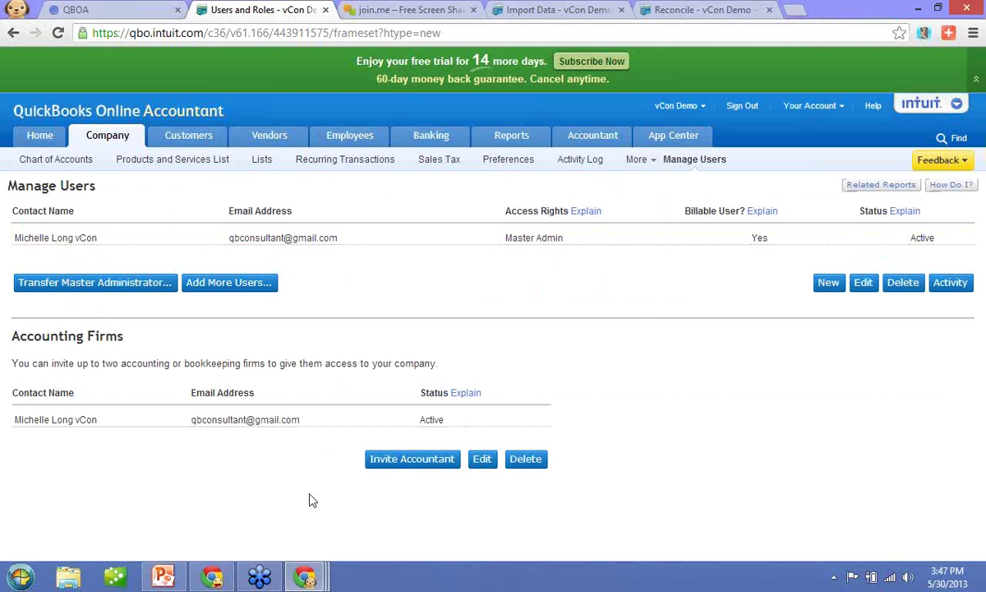
{"action": "left_click", "coordinate": [396, 475]}
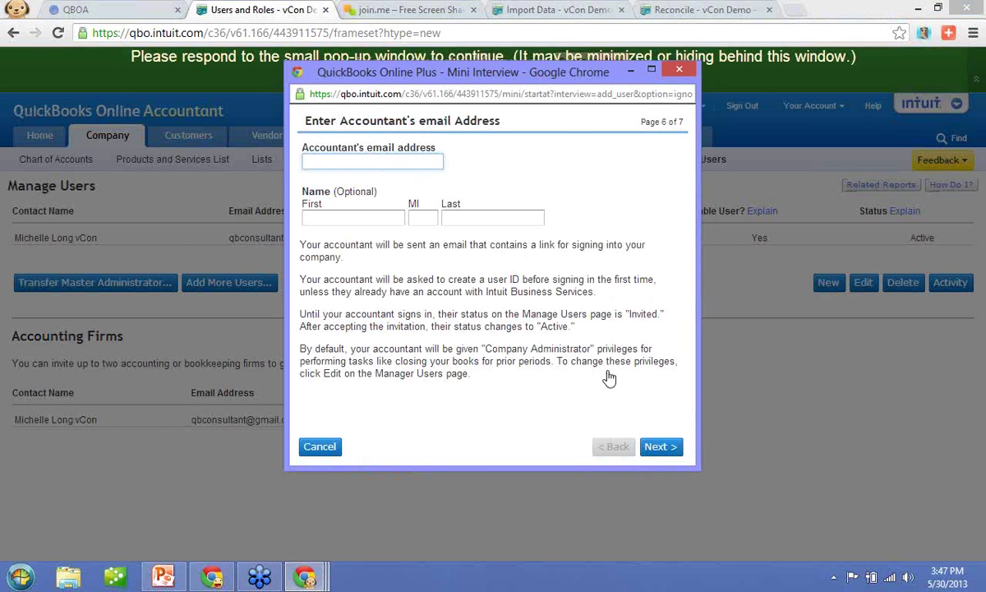
{"action": "left_click", "coordinate": [677, 70]}
- In the QBOA client list, open the New QBO Company form, view the available QuickBooks Online products, and cancel it
{"action": "left_click", "coordinate": [91, 12]}
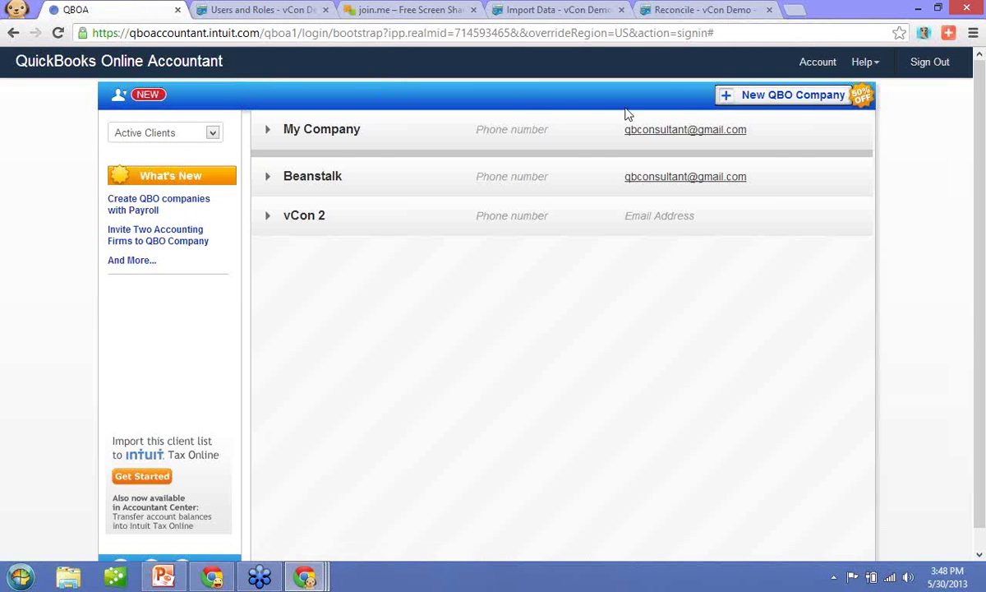
{"action": "left_click", "coordinate": [799, 102]}
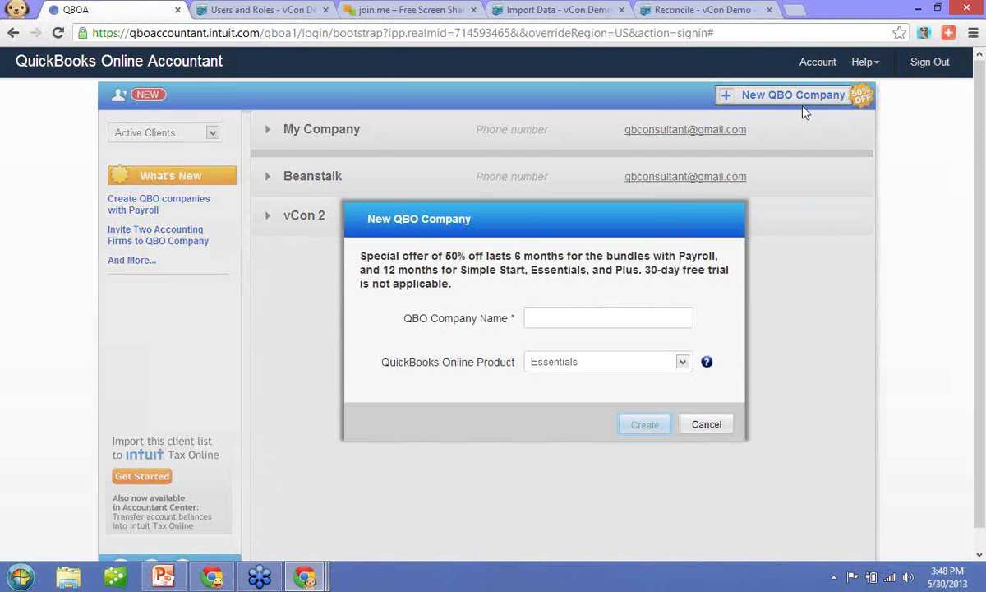
{"action": "left_click", "coordinate": [635, 322]}
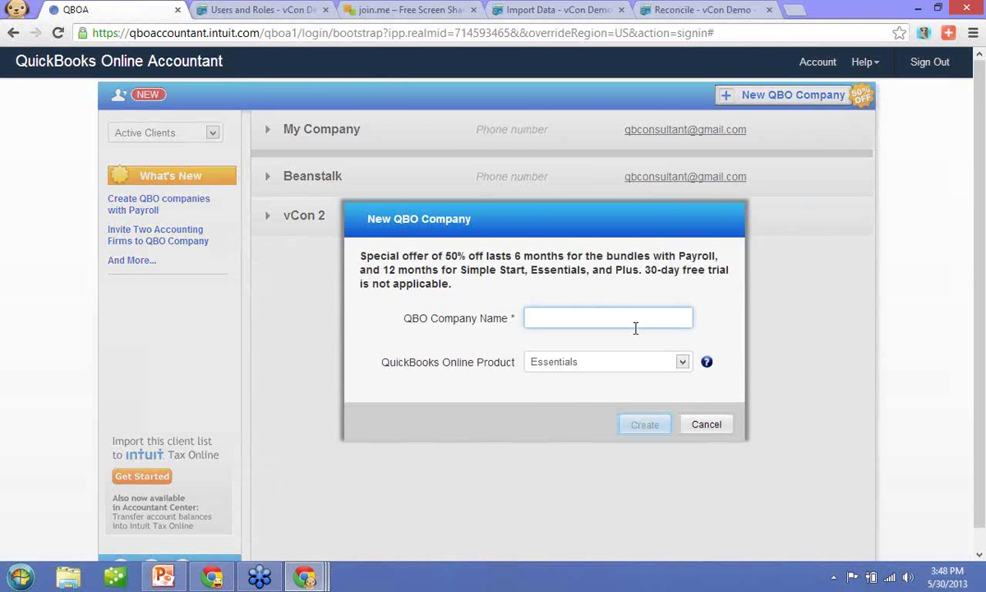
{"action": "left_click", "coordinate": [645, 366]}
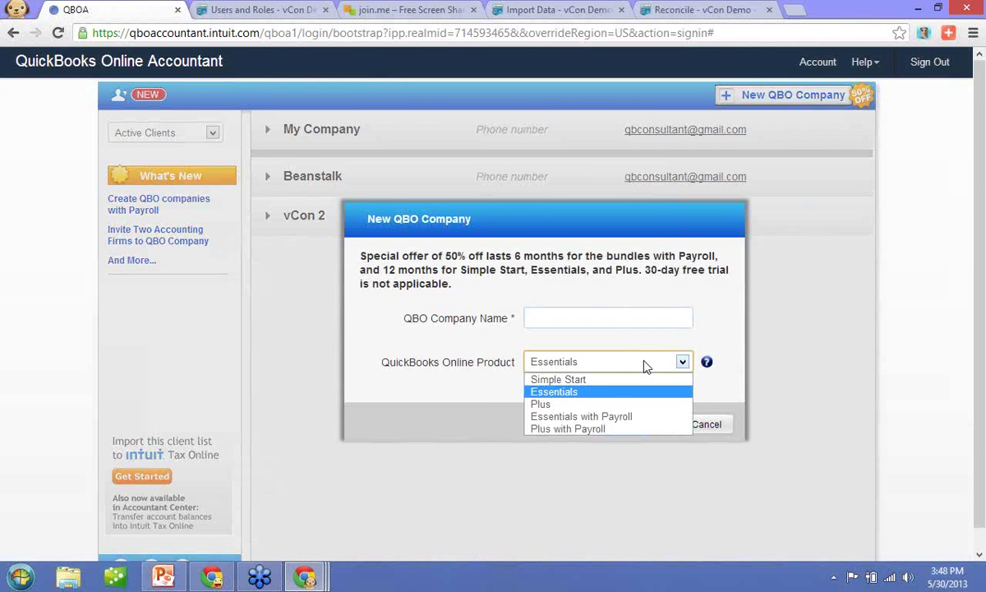
{"action": "left_click", "coordinate": [645, 366]}
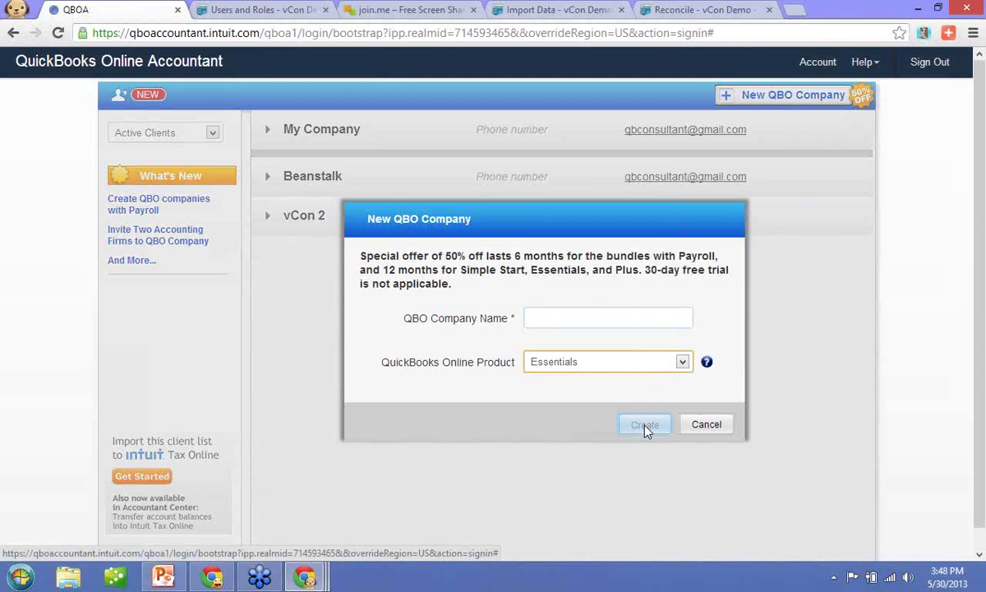
{"action": "left_click", "coordinate": [705, 426]}
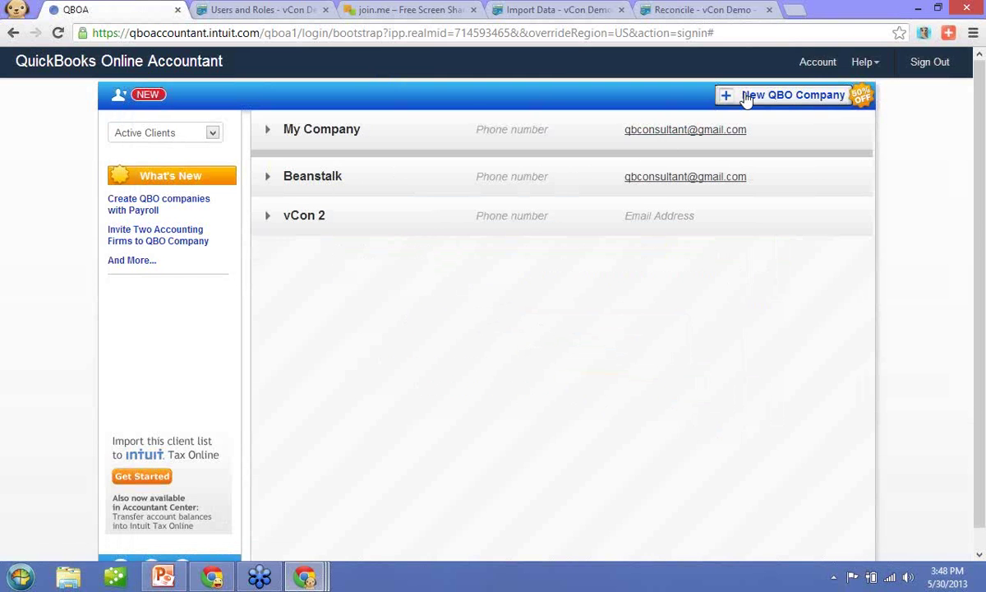
- Start Generate Tax Return from the company's Accountant Center, view the business type choices, and close the prompt
{"action": "left_click", "coordinate": [282, 13]}
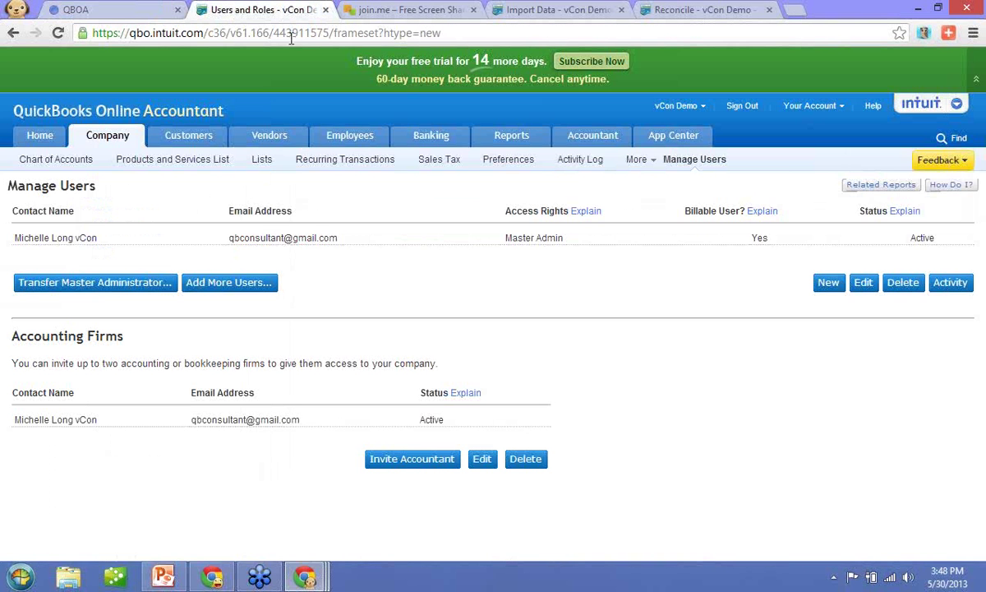
{"action": "left_click", "coordinate": [579, 140]}
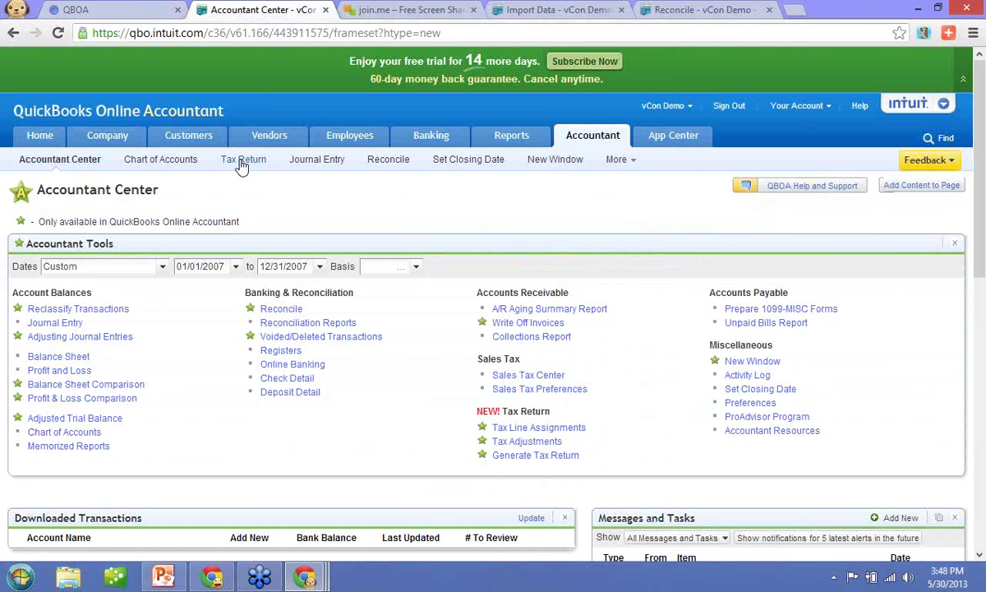
{"action": "left_click", "coordinate": [513, 458]}
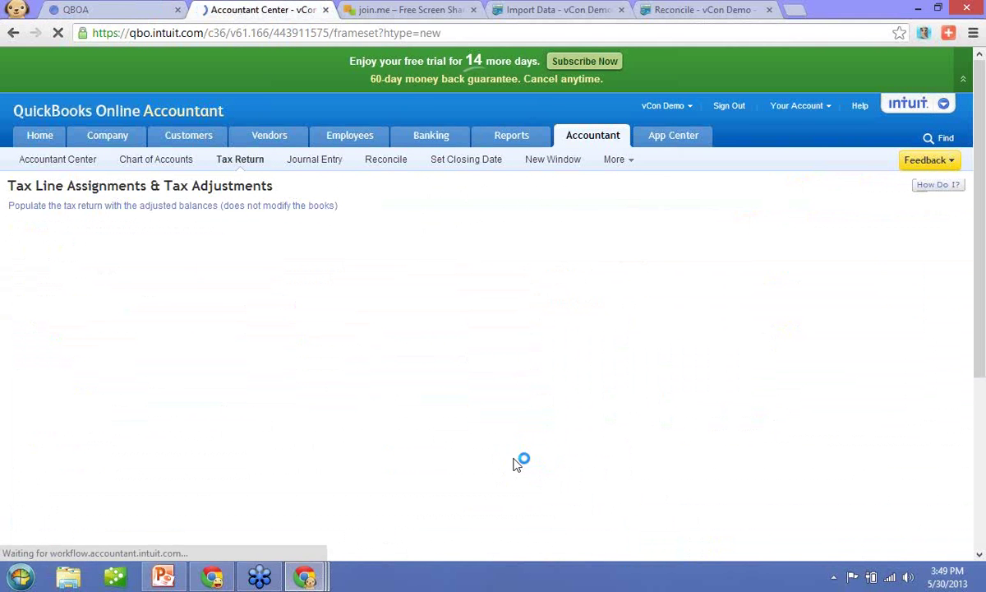
{"action": "scroll", "coordinate": [516, 465], "scroll_direction": "down", "scroll_amount": 1}
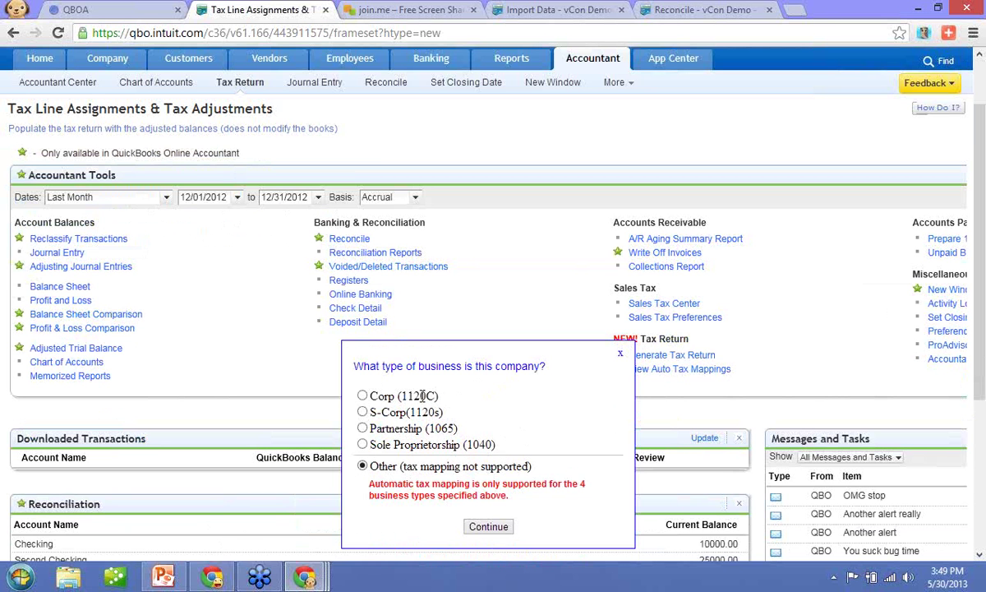
{"action": "left_click", "coordinate": [619, 354]}
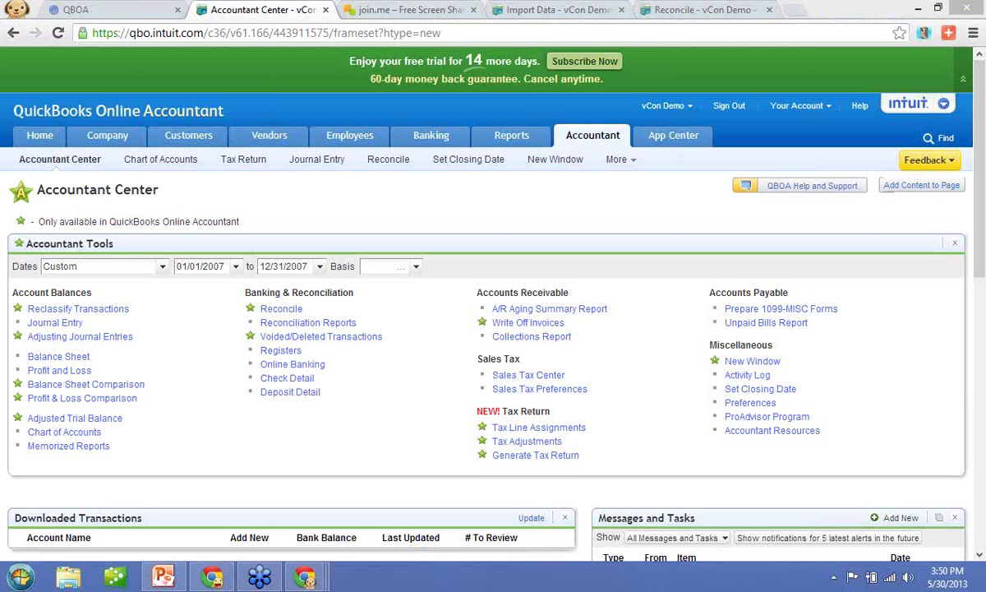
- Open a blank customer invoice with its list of recent invoices, and view and close the feedback form
{"action": "left_click", "coordinate": [496, 226]}
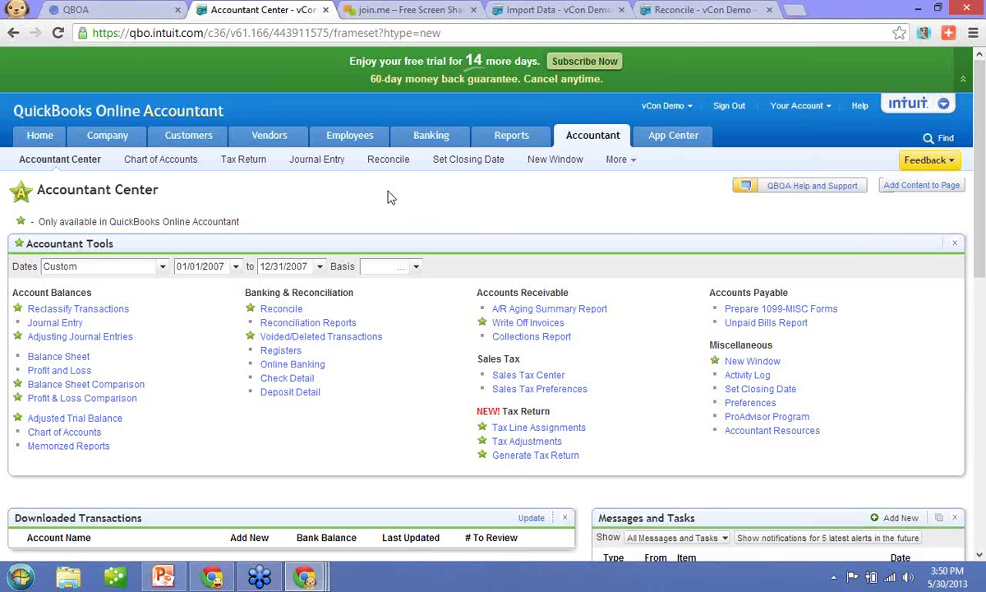
{"action": "left_click", "coordinate": [173, 164]}
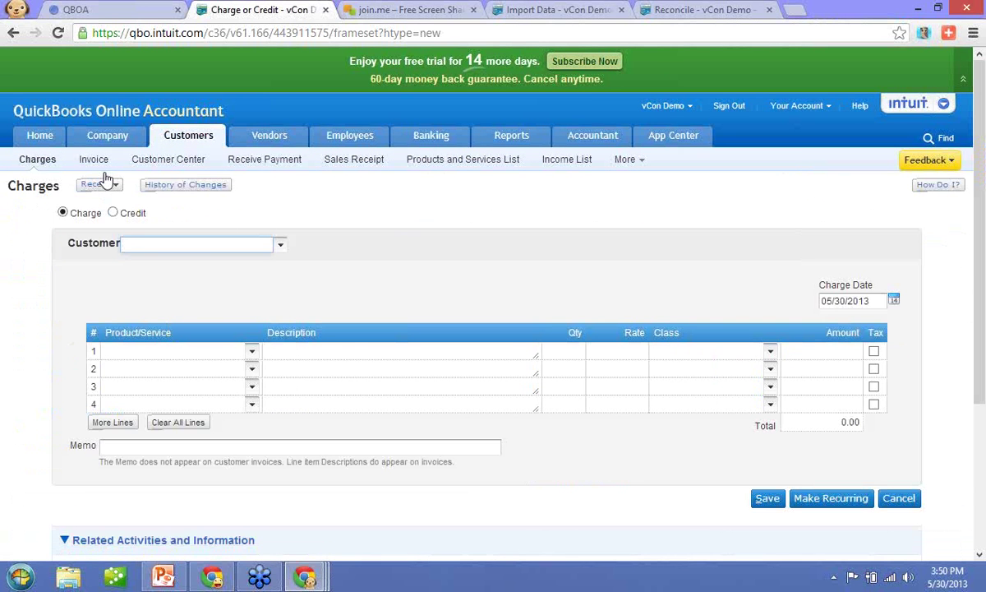
{"action": "left_click", "coordinate": [103, 169]}
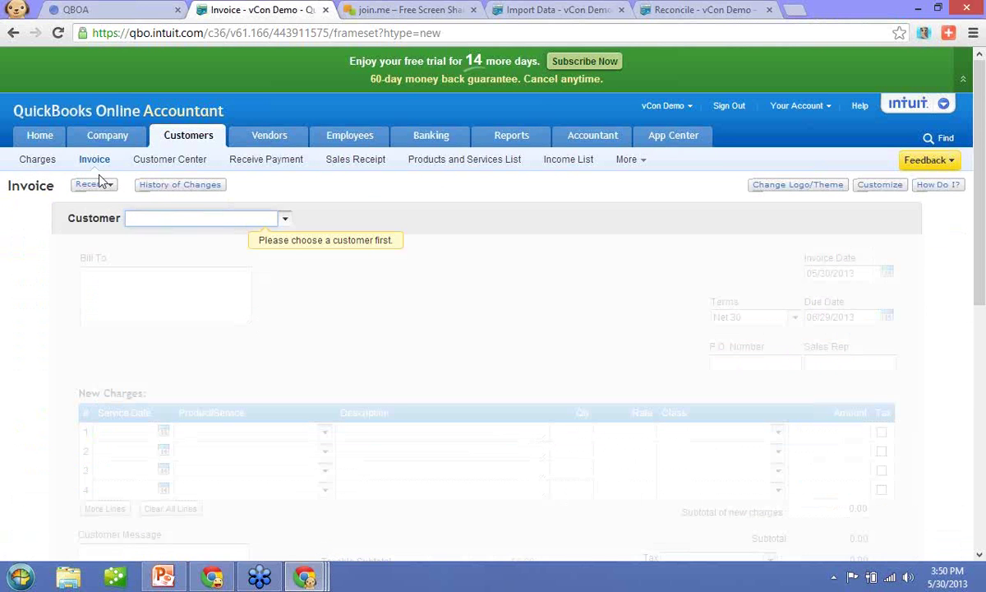
{"action": "left_click", "coordinate": [95, 185]}
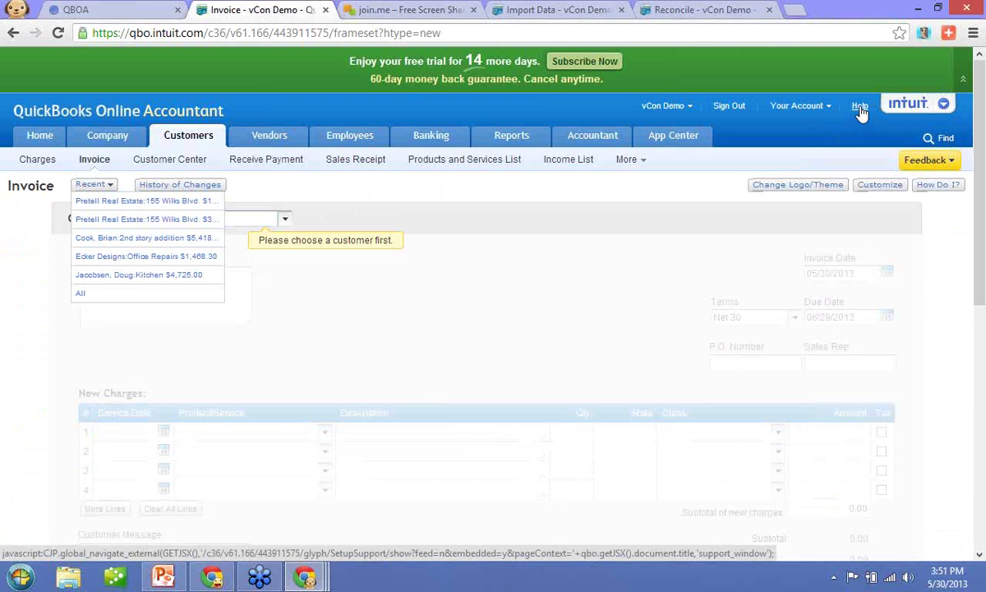
{"action": "left_click", "coordinate": [949, 163]}
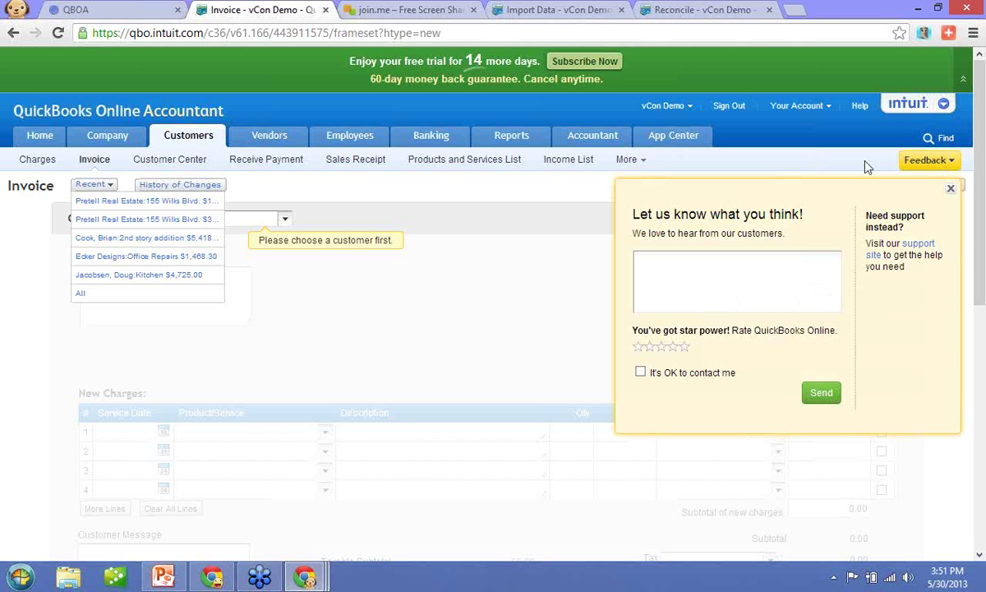
{"action": "left_click", "coordinate": [950, 188]}
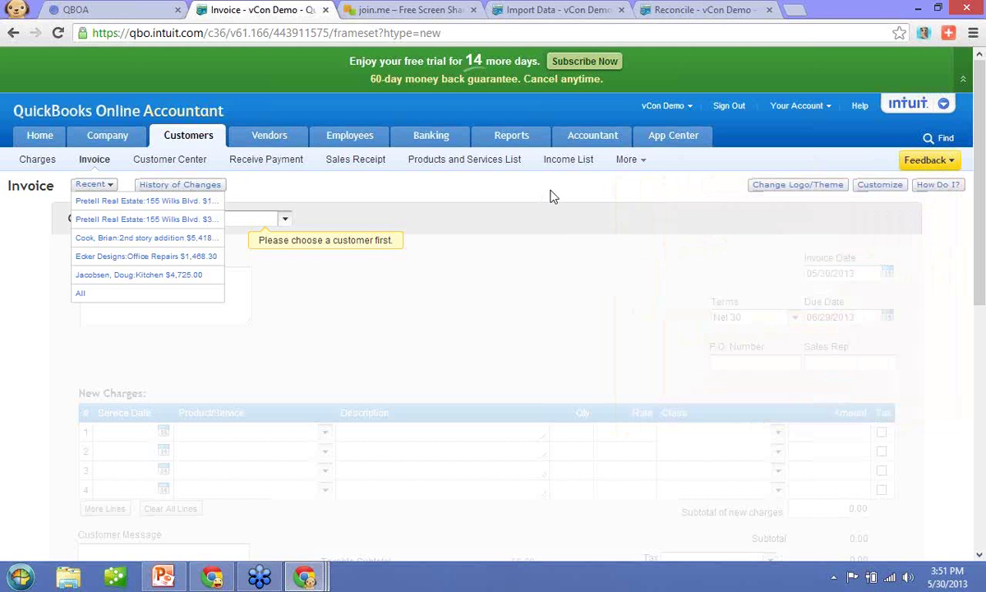
- Open the App Center's full list of apps that work with QuickBooks Online and browse through it
{"action": "left_click", "coordinate": [673, 141]}
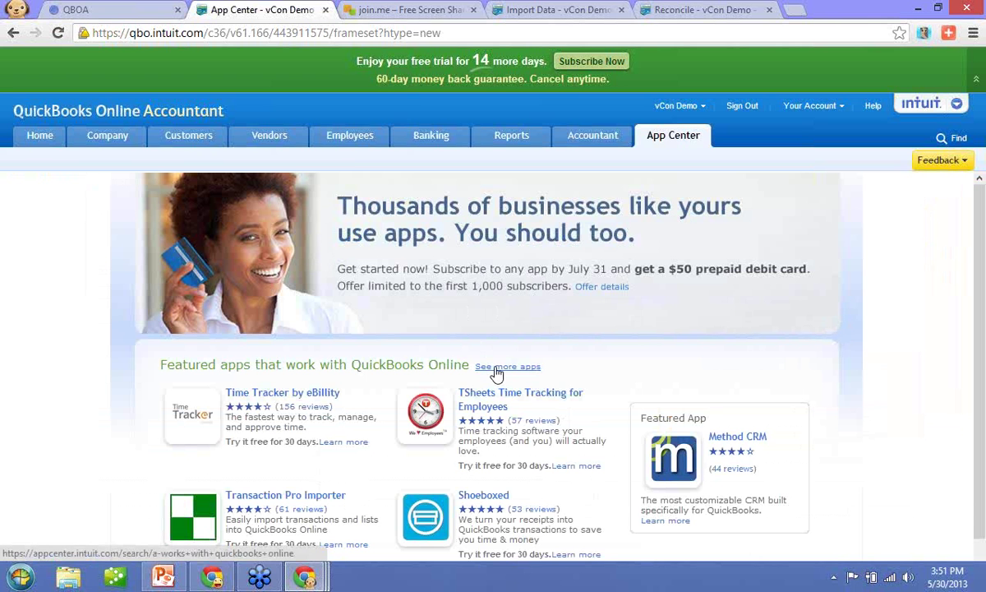
{"action": "left_click", "coordinate": [496, 372]}
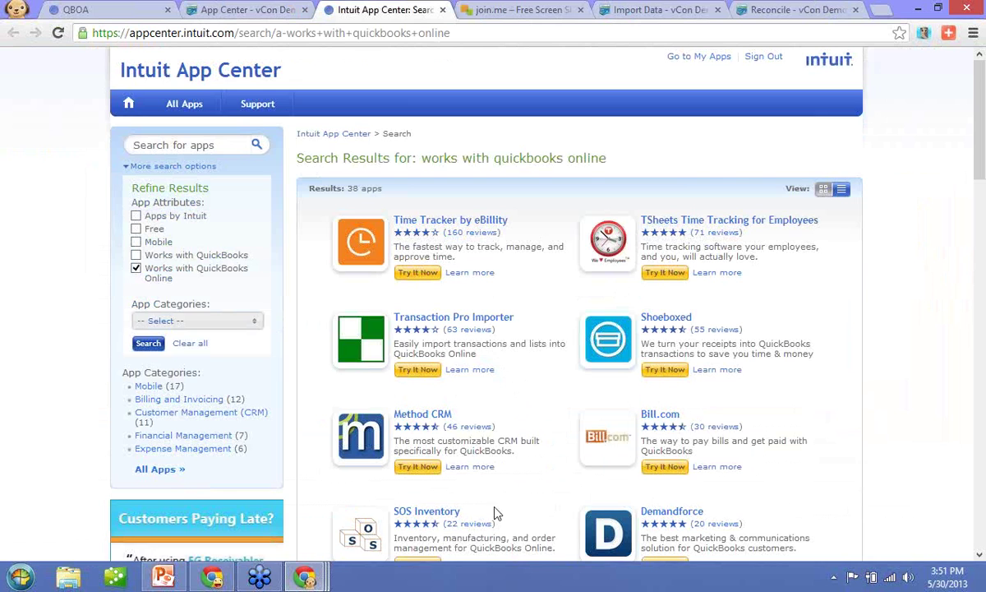
{"action": "scroll", "coordinate": [491, 515], "scroll_direction": "down", "scroll_amount": 2}
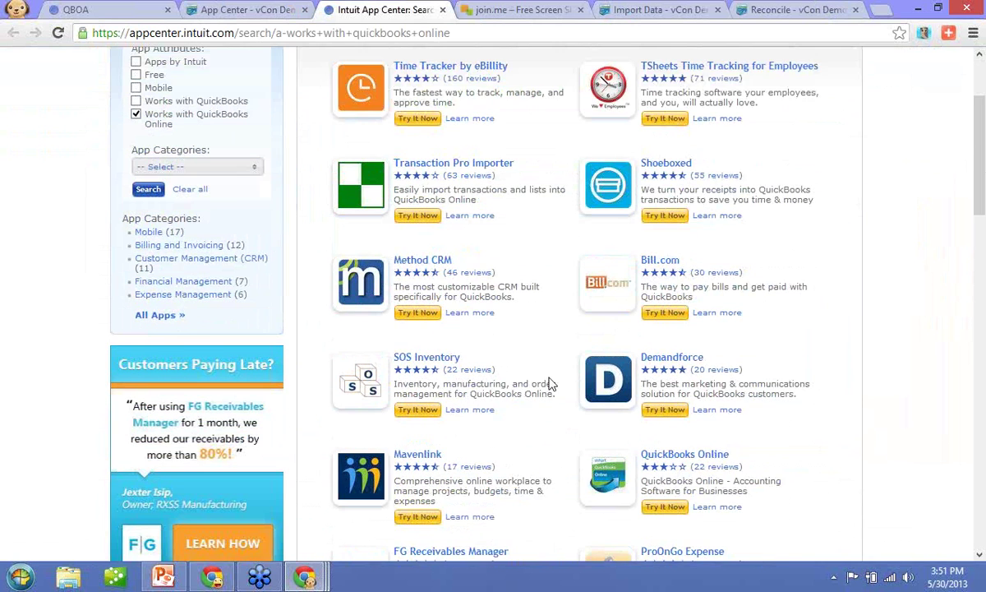
{"action": "scroll", "coordinate": [548, 382], "scroll_direction": "down", "scroll_amount": 1}
{"action": "scroll", "coordinate": [548, 383], "scroll_direction": "down", "scroll_amount": 4}
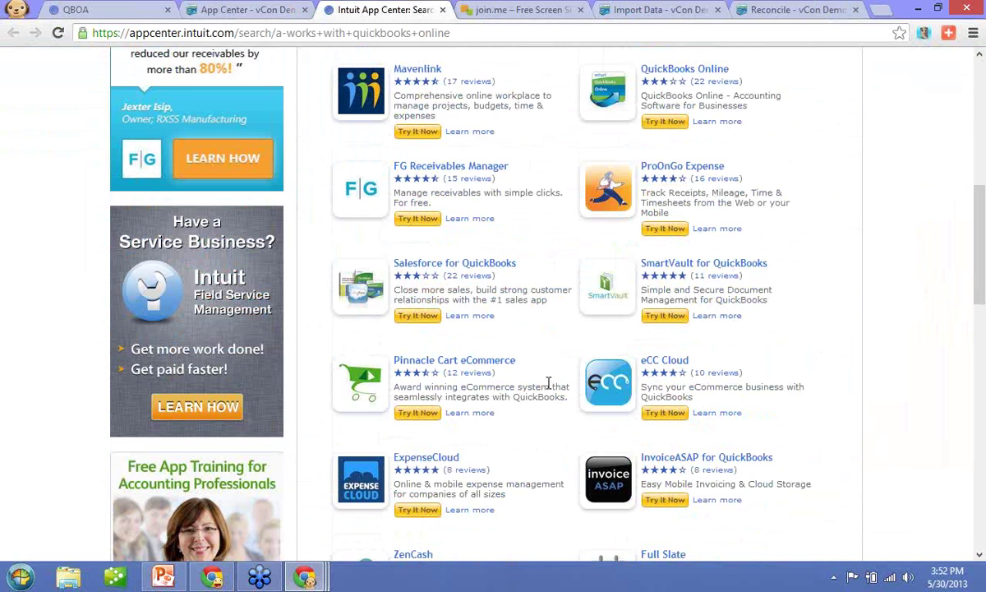
{"action": "scroll", "coordinate": [548, 383], "scroll_direction": "down", "scroll_amount": 5}
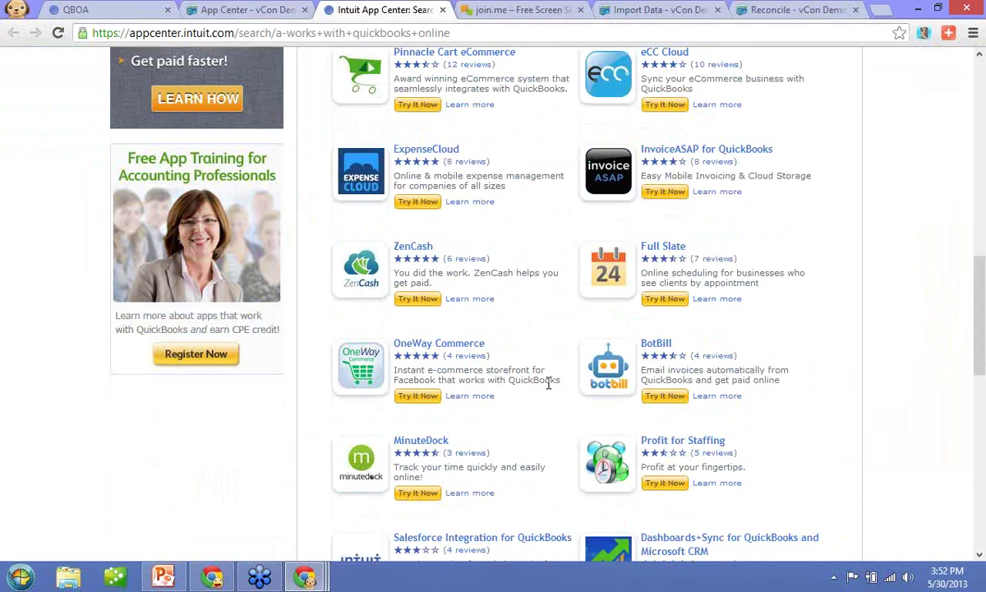
{"action": "scroll", "coordinate": [548, 388], "scroll_direction": "down", "scroll_amount": 1}
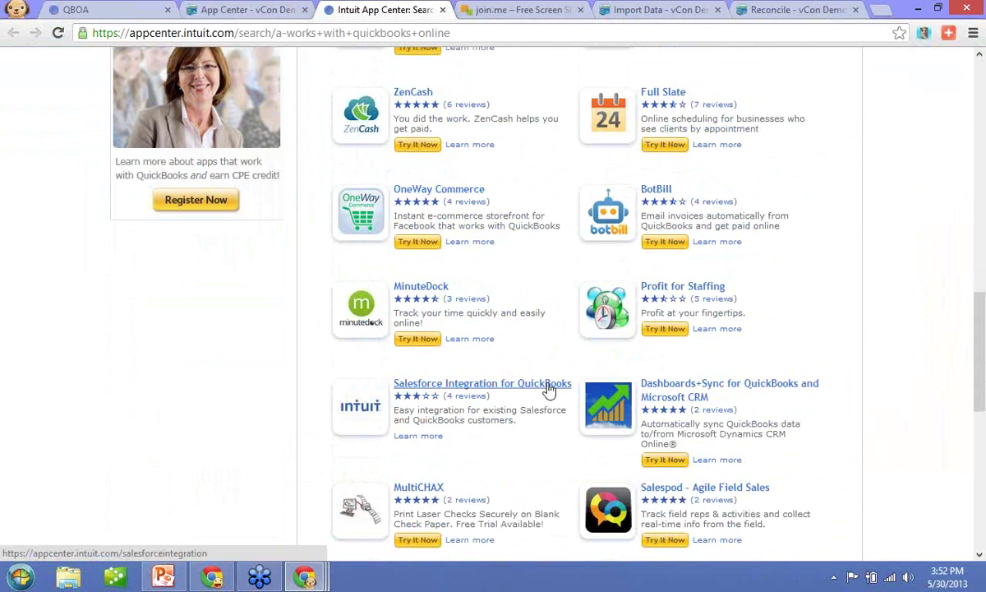
{"action": "scroll", "coordinate": [548, 389], "scroll_direction": "up", "scroll_amount": 10}
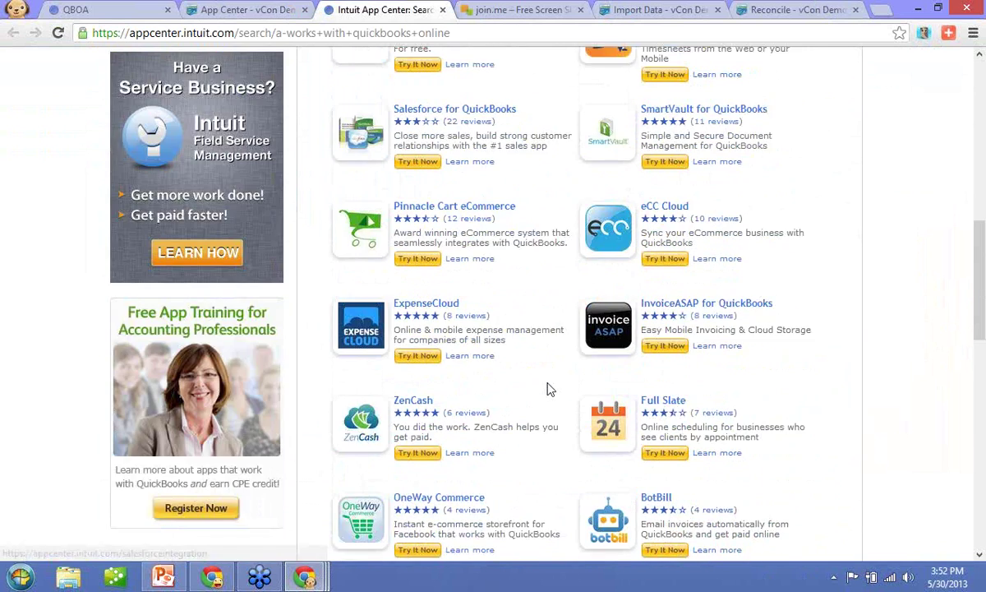
{"action": "scroll", "coordinate": [550, 390], "scroll_direction": "up", "scroll_amount": 1}
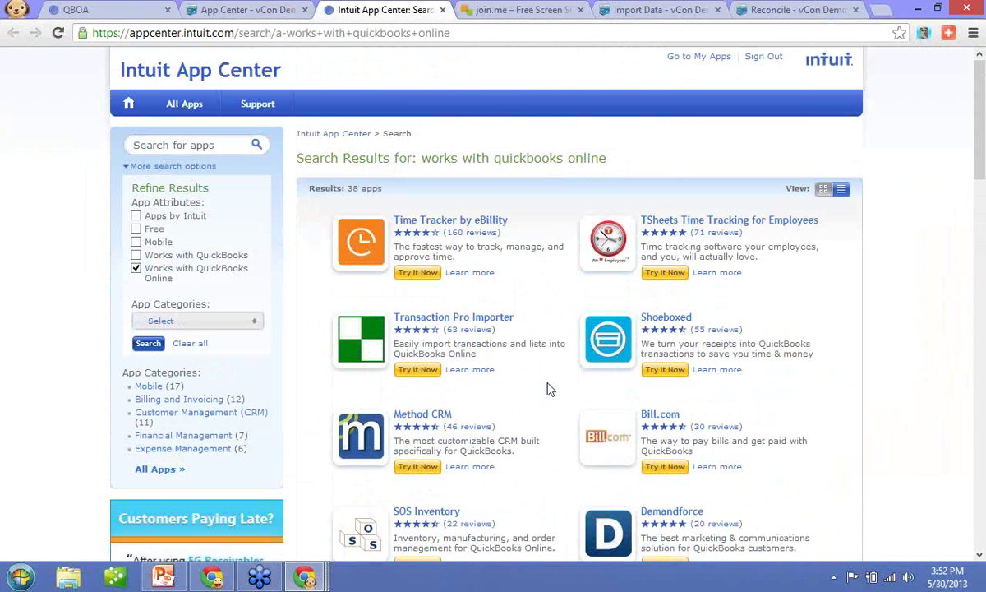
- Filter the app search results to mobile apps, look through them, and go back to the previous results
{"action": "left_click", "coordinate": [136, 243]}
{"action": "left_click", "coordinate": [149, 344]}
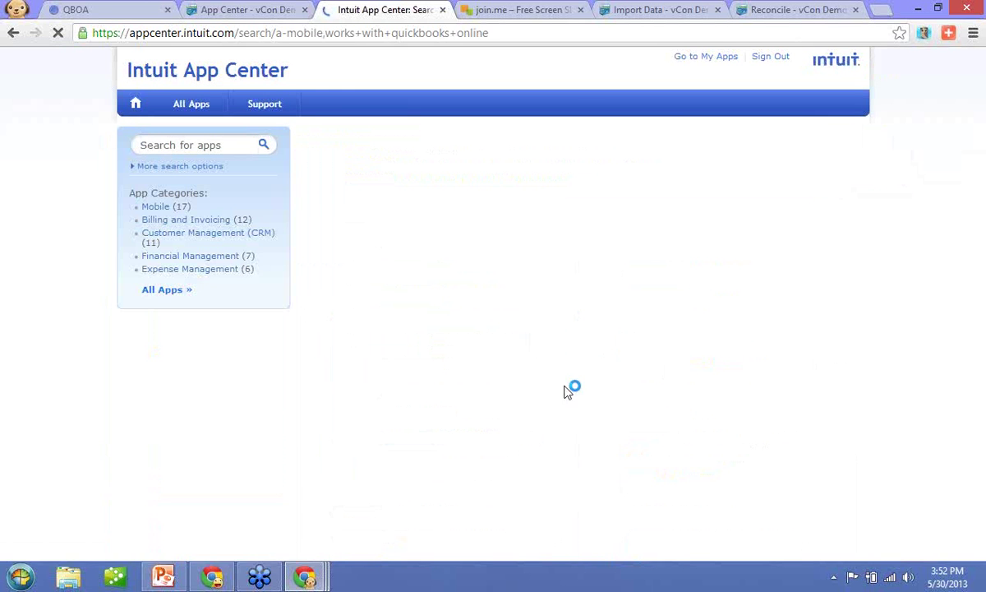
{"action": "scroll", "coordinate": [555, 403], "scroll_direction": "down", "scroll_amount": 3}
{"action": "scroll", "coordinate": [554, 403], "scroll_direction": "up", "scroll_amount": 3}
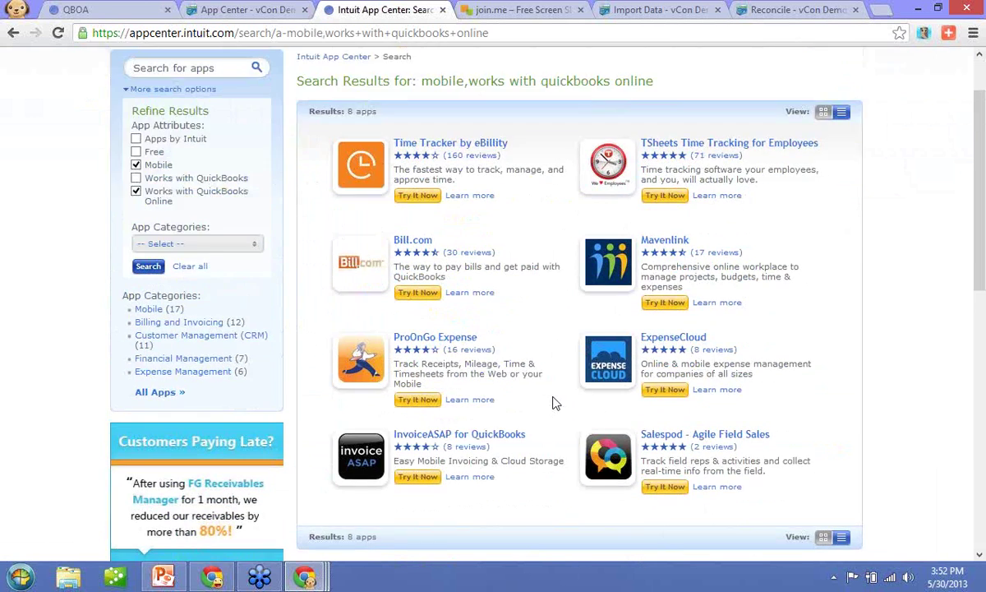
{"action": "key", "text": "alt+Left"}
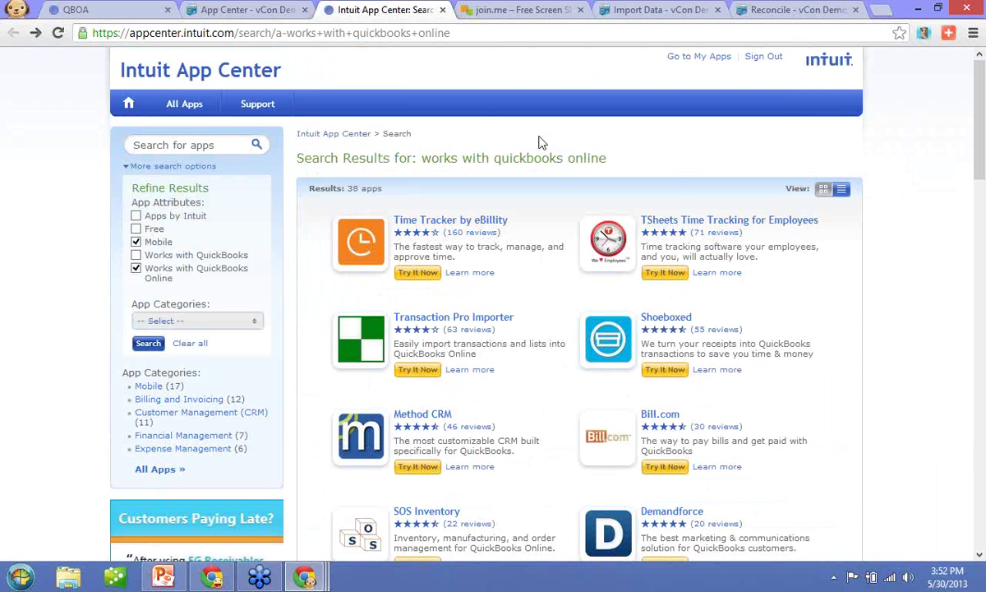
- Return to the company window, revisit the Accountant Center, and look through the App Center's featured apps and categories
{"action": "left_click", "coordinate": [212, 10]}
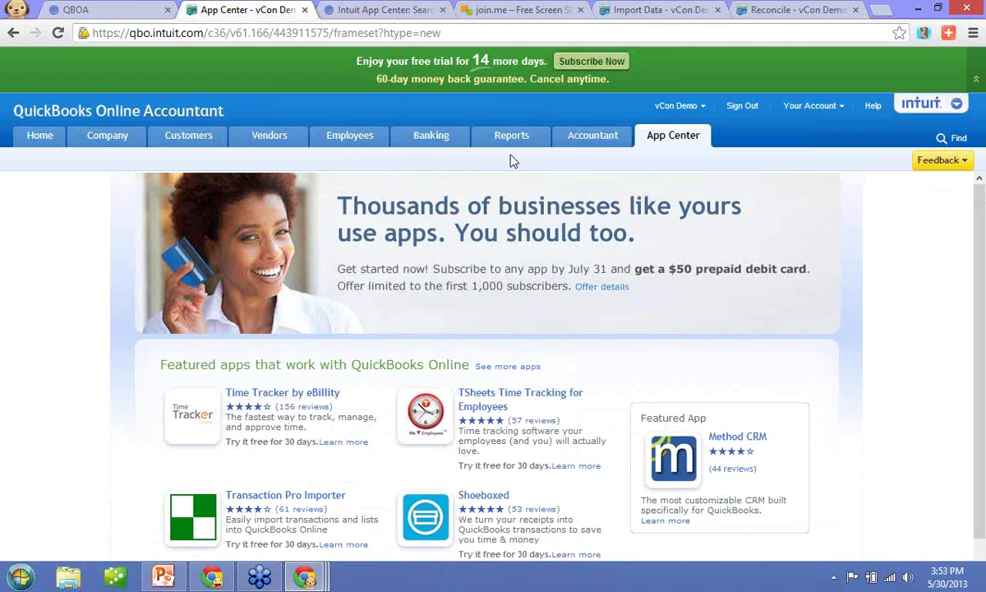
{"action": "left_click", "coordinate": [586, 140]}
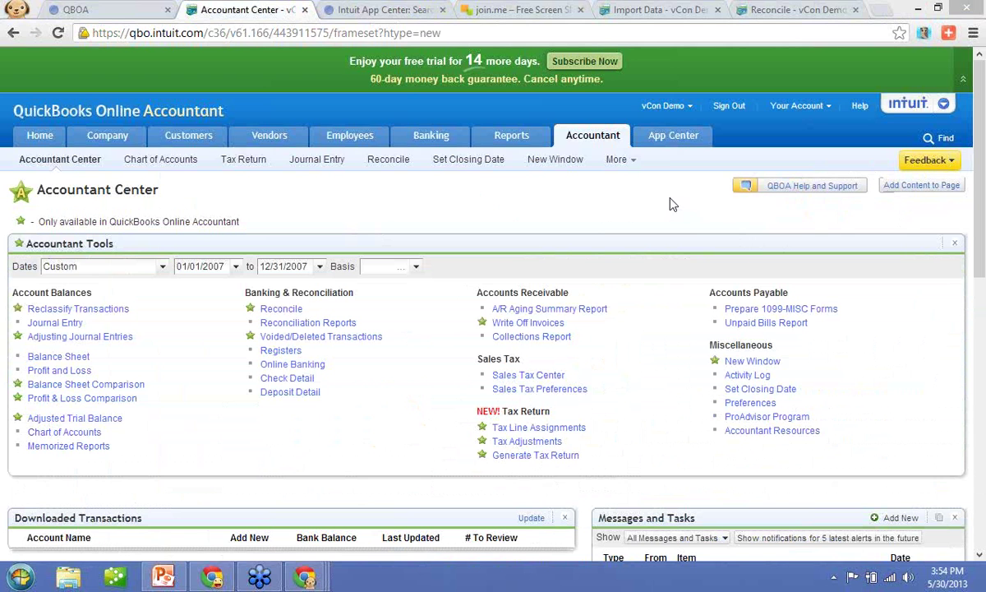
{"action": "left_click", "coordinate": [676, 140]}
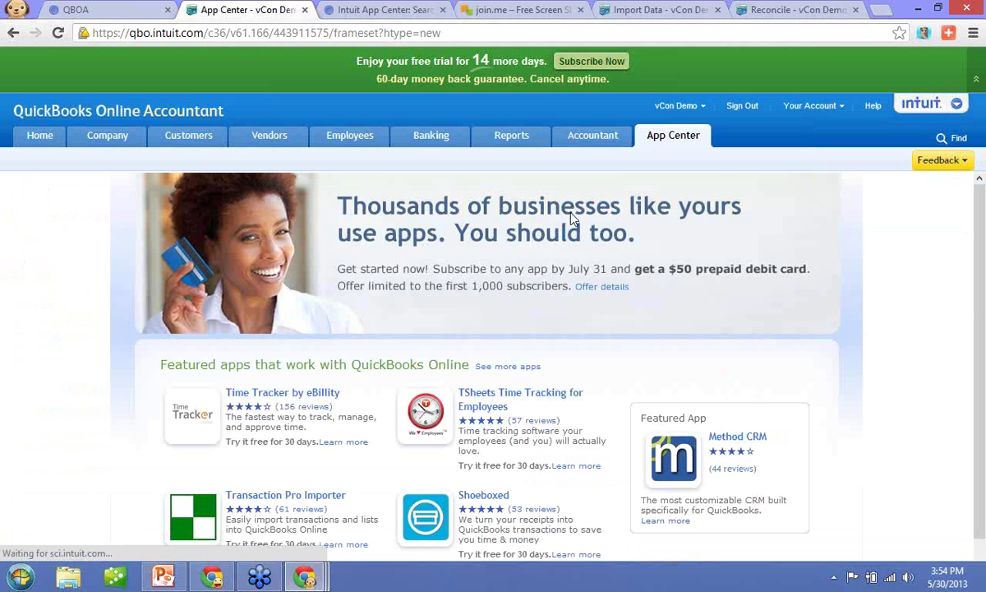
{"action": "scroll", "coordinate": [392, 290], "scroll_direction": "down", "scroll_amount": 3}
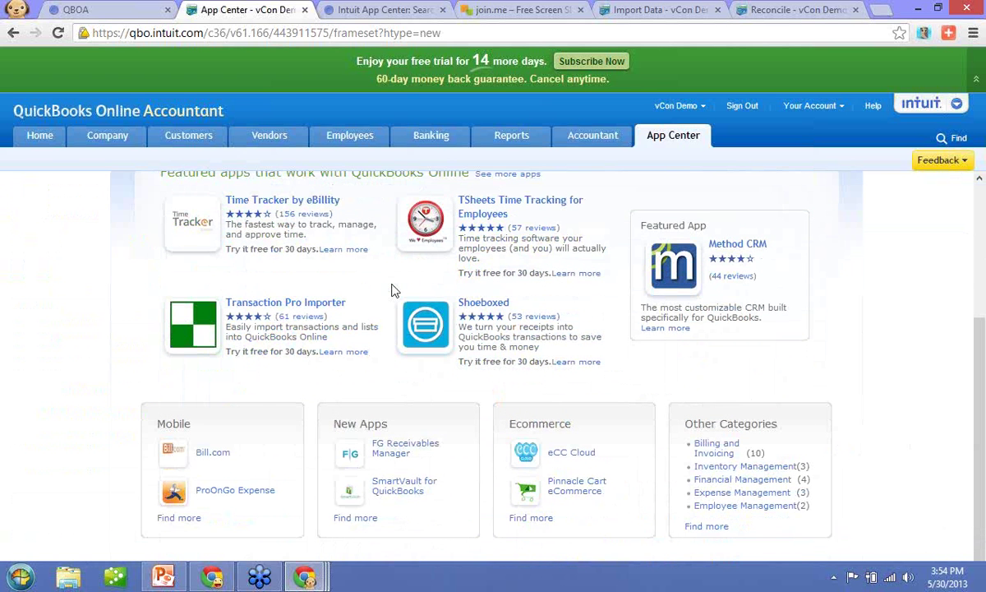
{"action": "scroll", "coordinate": [393, 290], "scroll_direction": "up", "scroll_amount": 3}
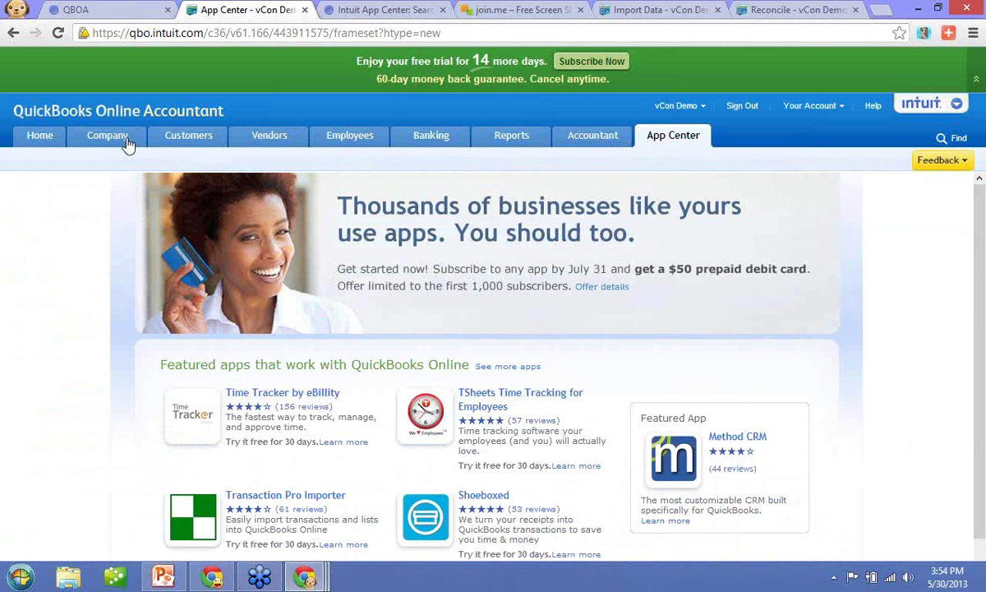
- Open the company preferences and go to the Accept Online Payments section
{"action": "mouse_move", "coordinate": [115, 143]}
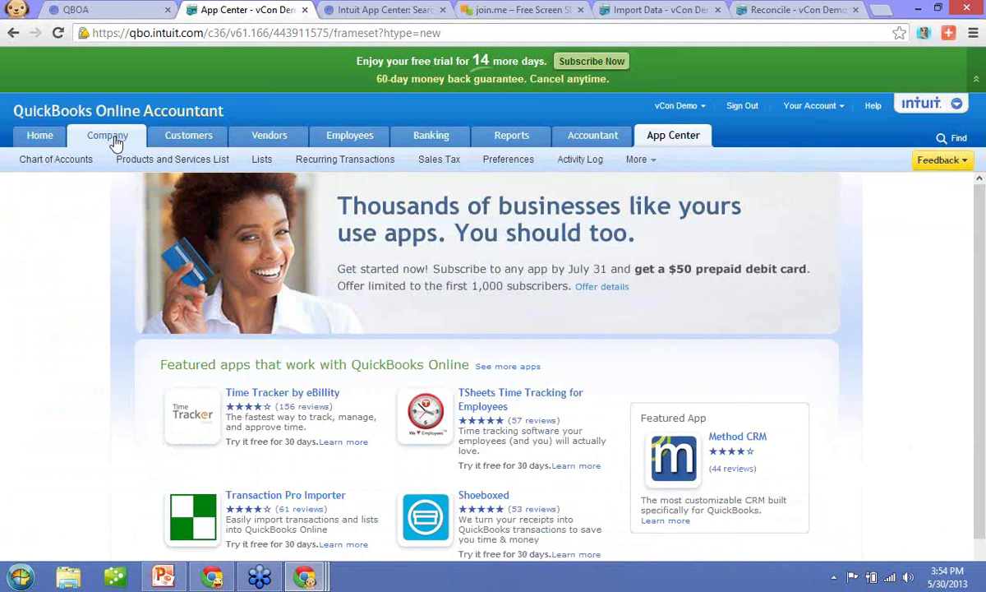
{"action": "left_click", "coordinate": [506, 164]}
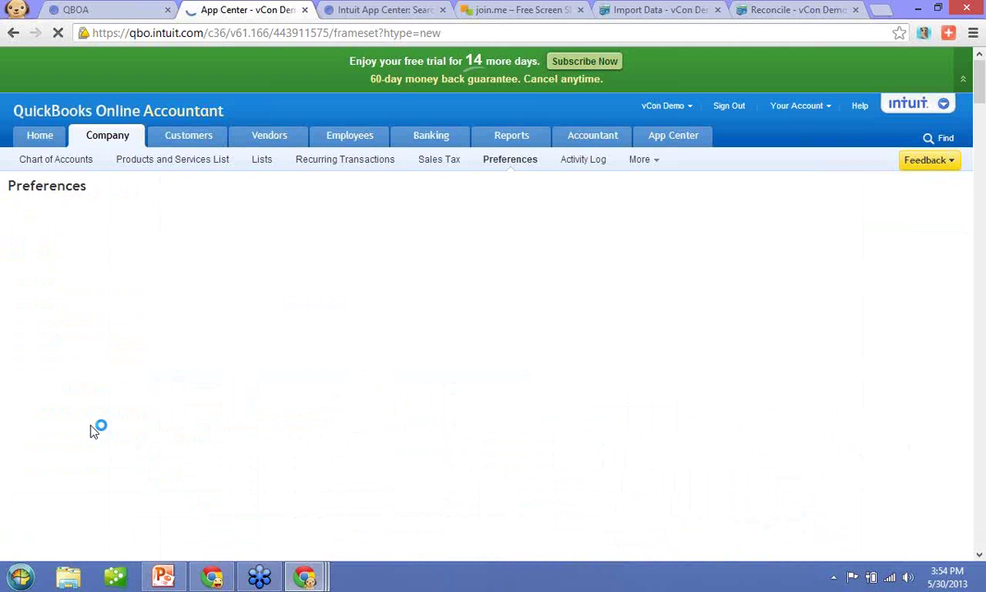
{"action": "scroll", "coordinate": [93, 430], "scroll_direction": "down", "scroll_amount": 1}
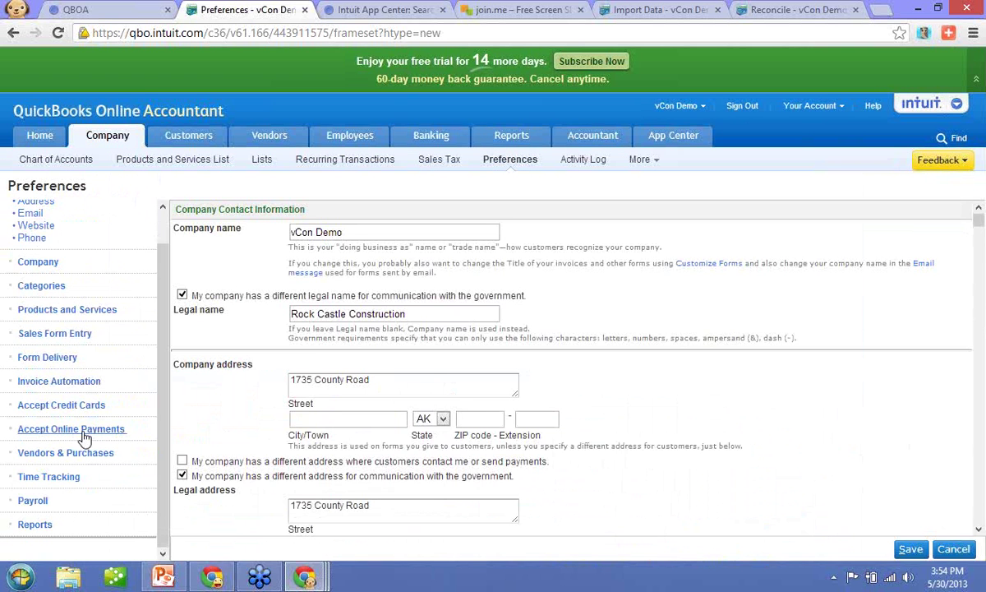
{"action": "left_click", "coordinate": [83, 432]}
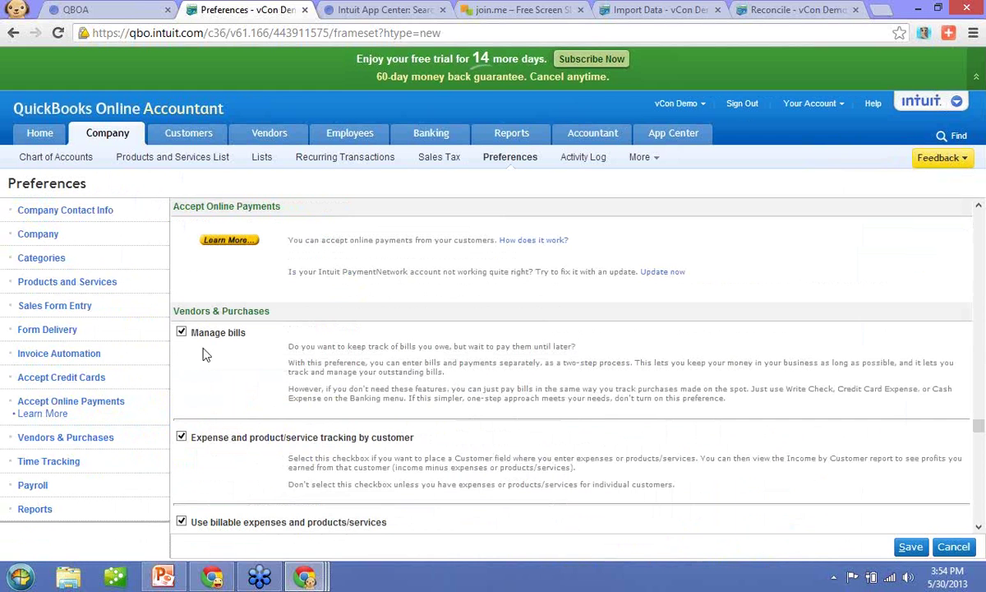